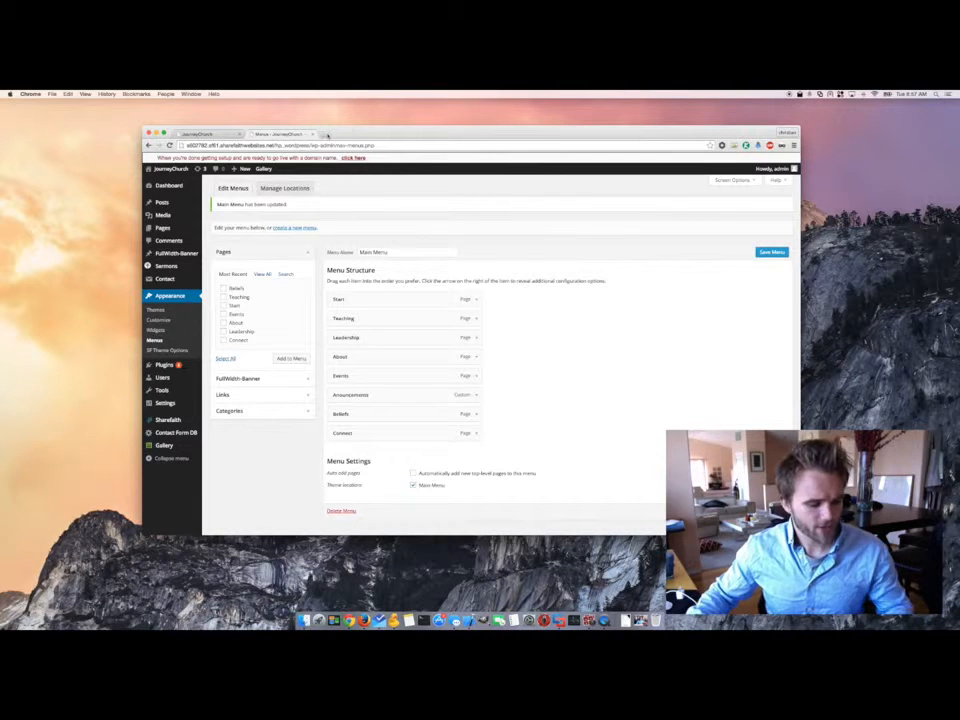
# - Load ostmoconstruction.com/wp-admin in a new Chrome tab
pyautogui.click(325, 134)
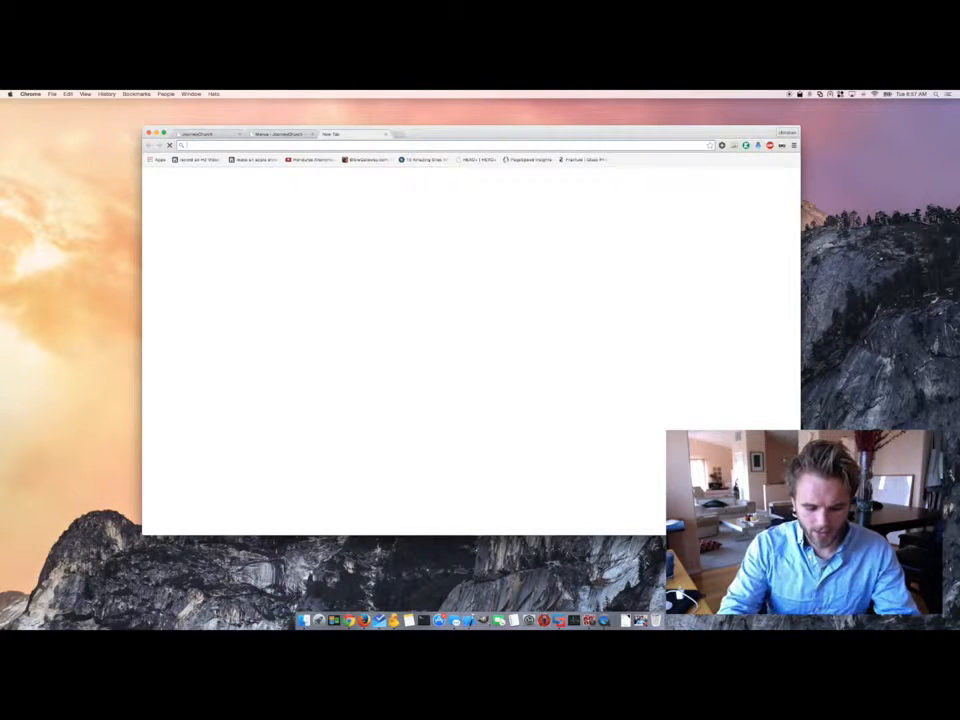
pyautogui.write('er')
pyautogui.press('BackSpace')
pyautogui.press('BackSpace')
pyautogui.write('ostmo')
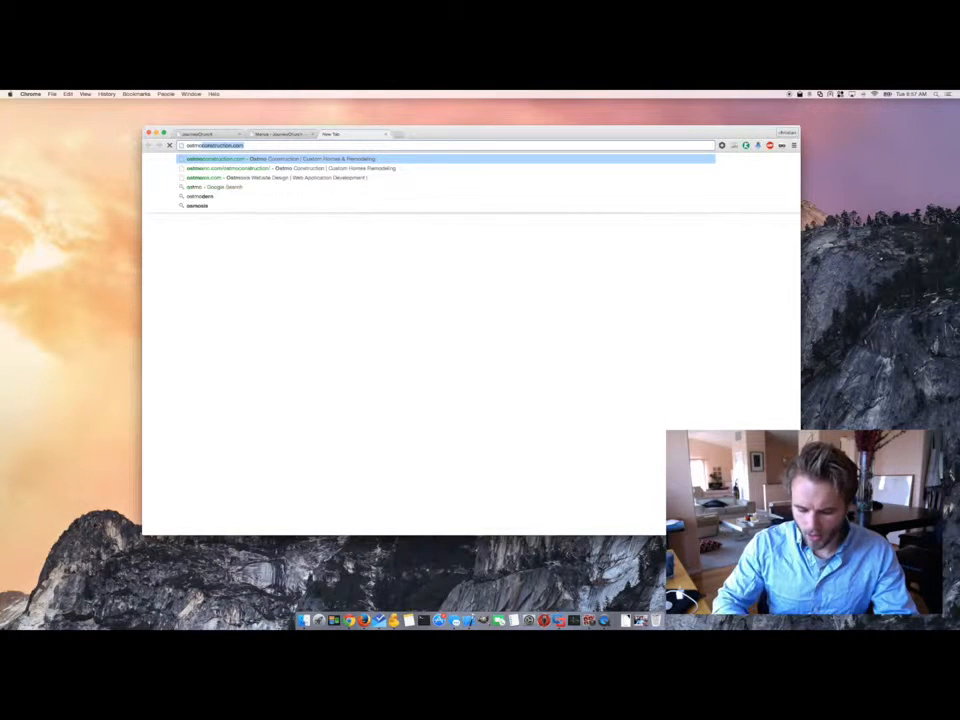
pyautogui.press('Right')
pyautogui.write('/wp-a')
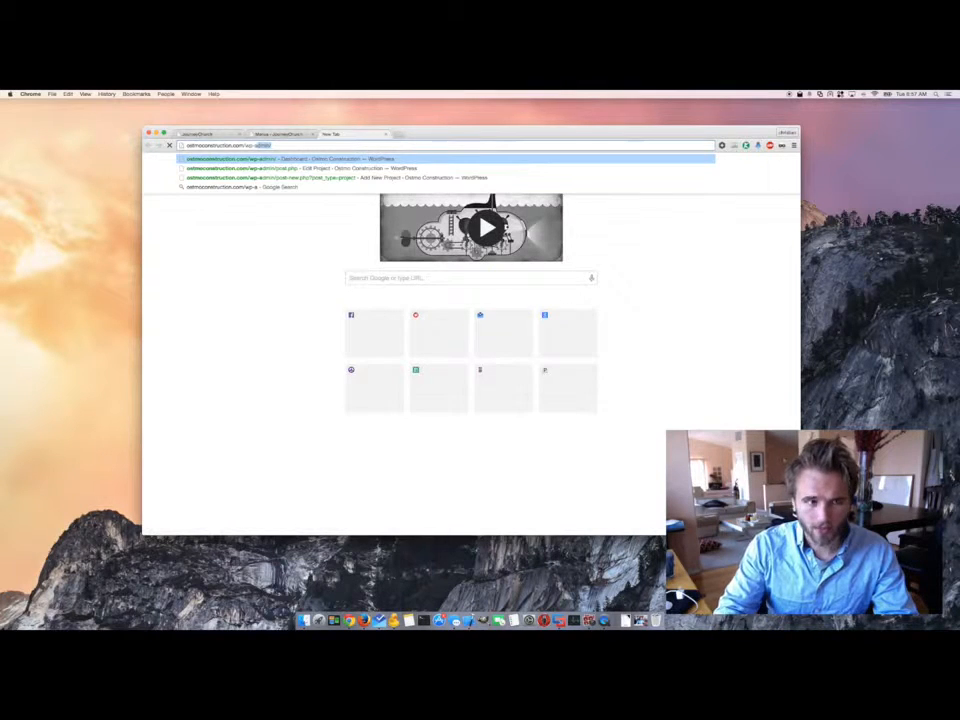
pyautogui.press('Return')
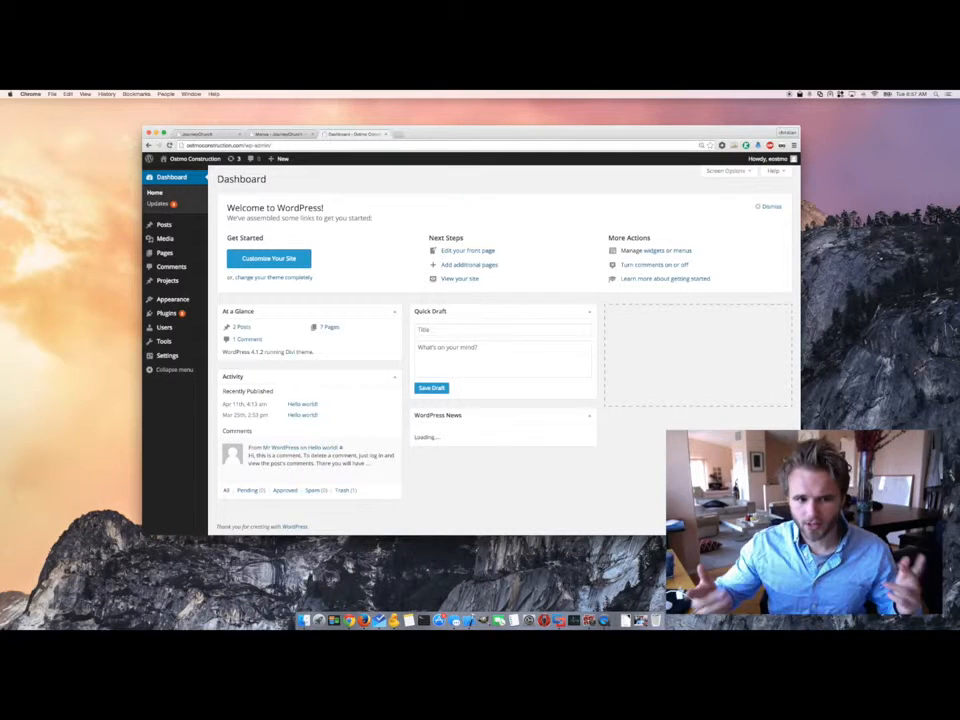
# - Log out of the WordPress admin from the Howdy account menu
pyautogui.moveTo(769, 161)
pyautogui.click(743, 201)
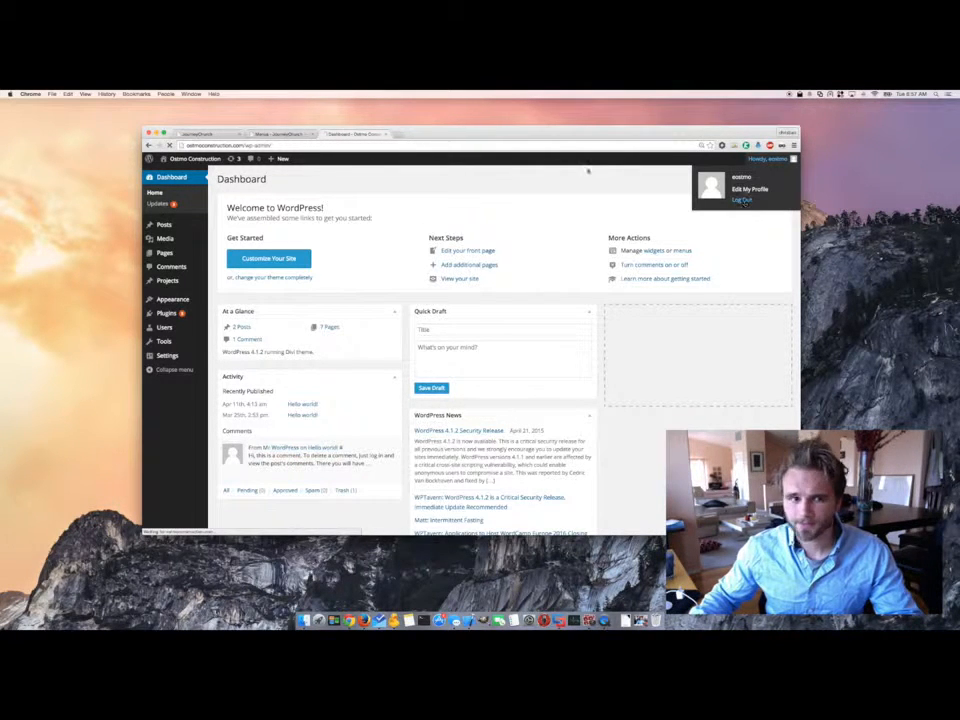
pyautogui.moveTo(482, 135); pyautogui.dragTo(482, 147)
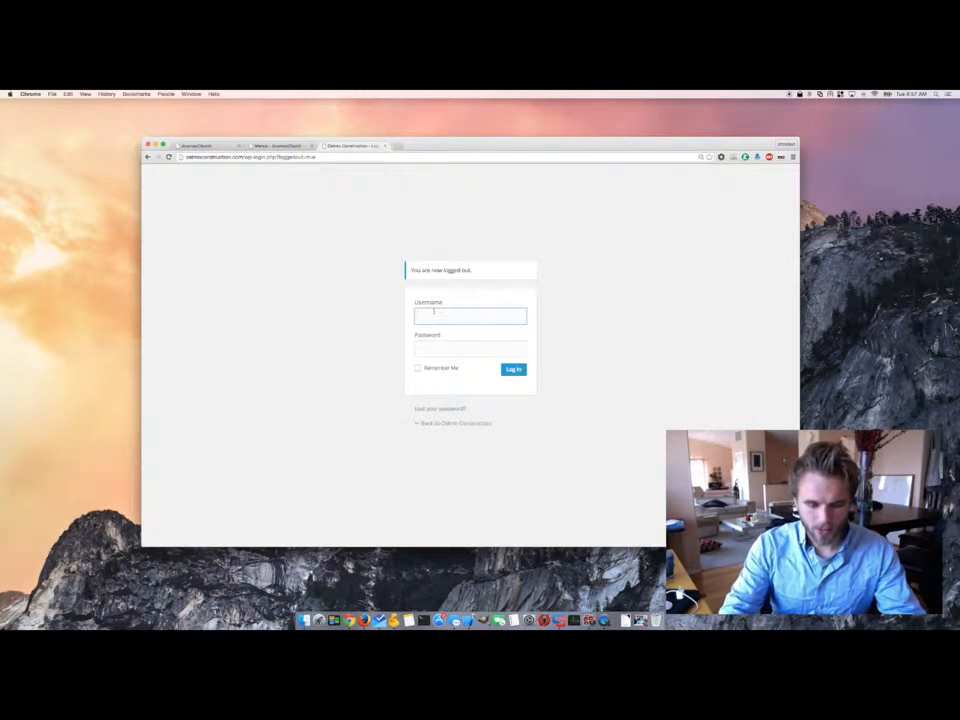
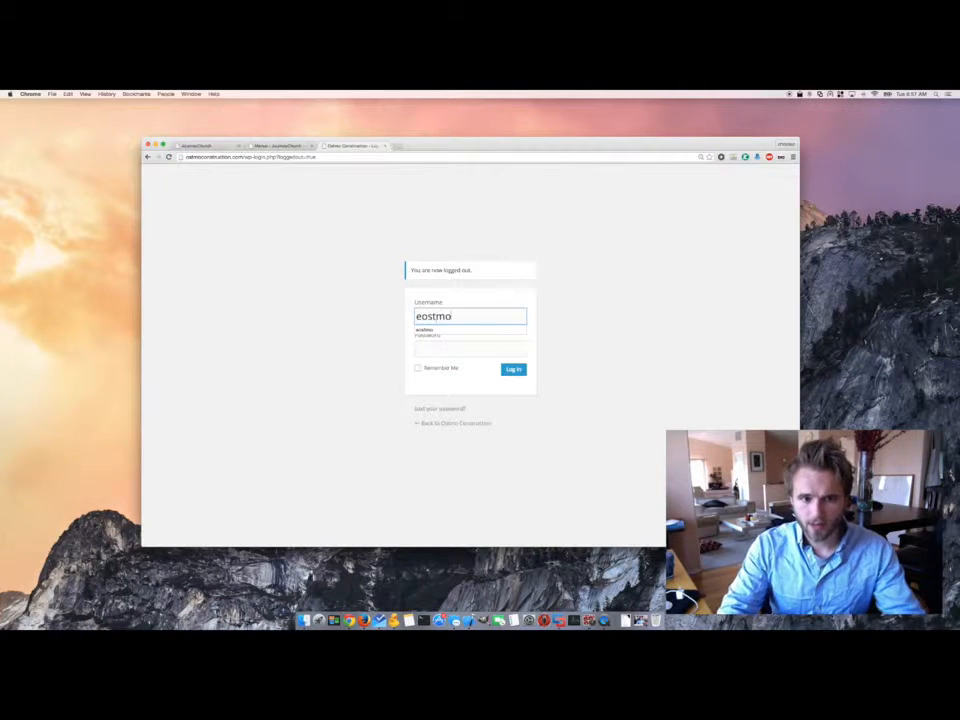
# - Sign back in with the admin username and password to reach the Dashboard
pyautogui.press('Tab')
pyautogui.write('**********')
pyautogui.hotkey('alt', 'BackSpace')
pyautogui.write('**********')
pyautogui.press('Return')
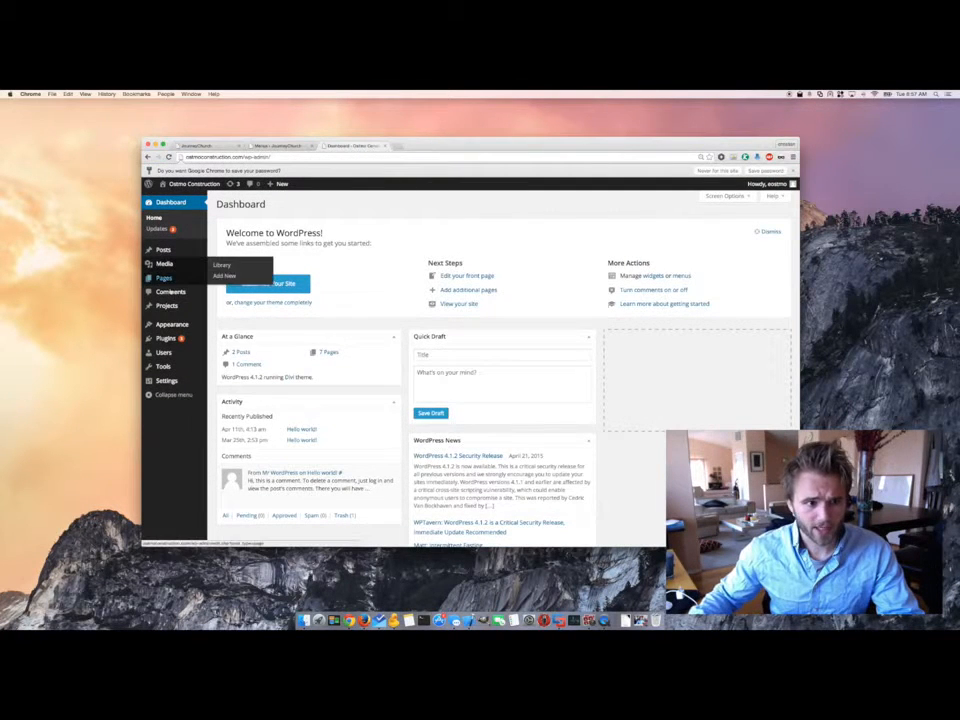
pyautogui.moveTo(172, 303)
pyautogui.moveTo(164, 282)
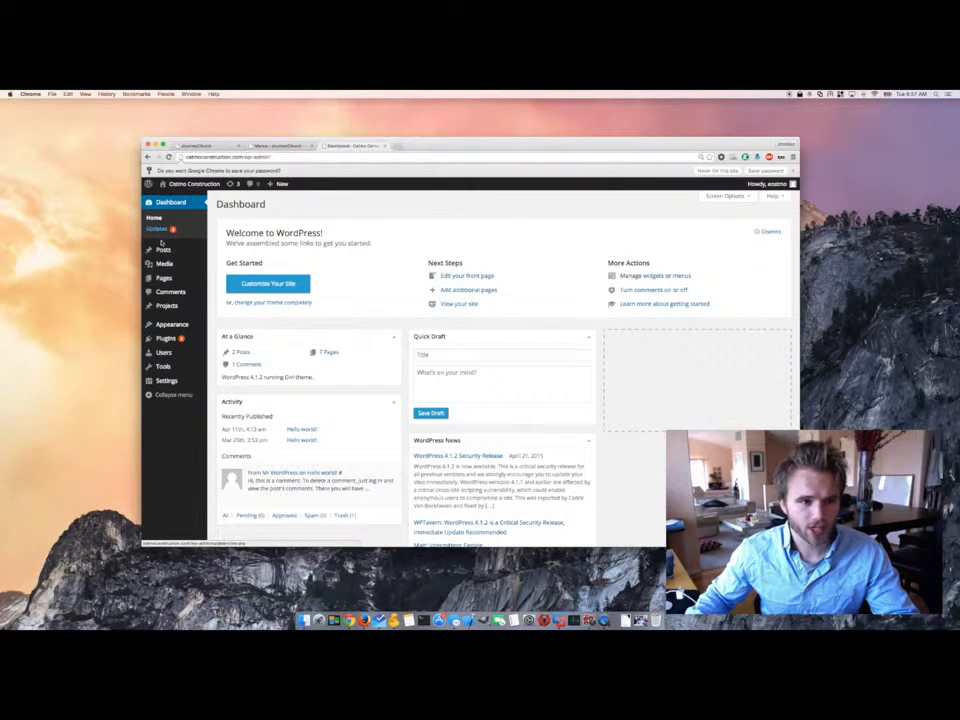
pyautogui.moveTo(163, 352)
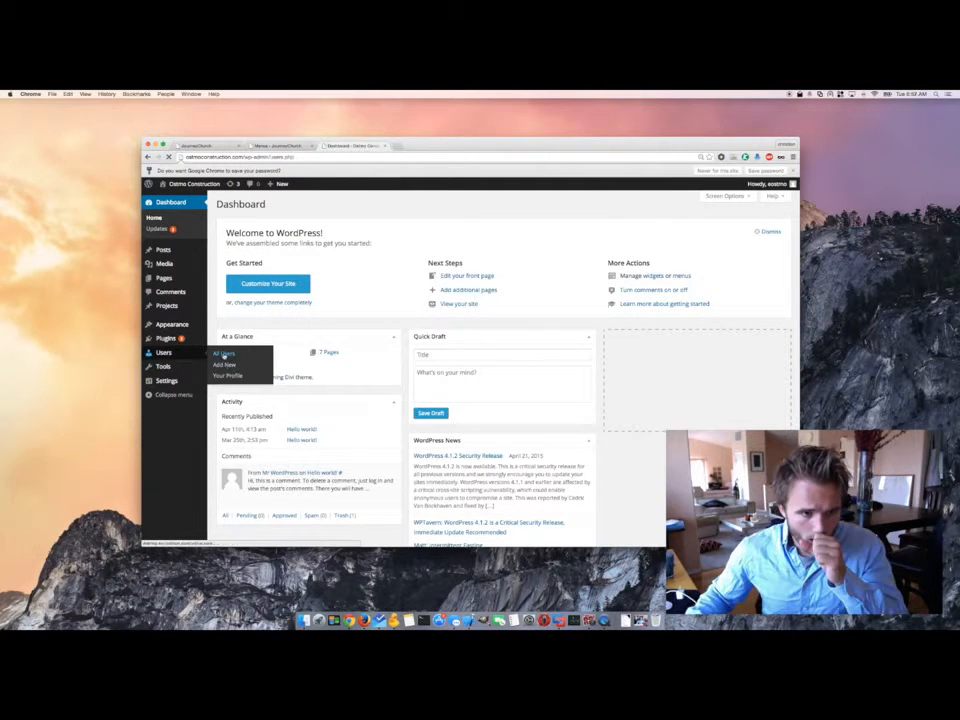
# - Open the admin account's profile from Users and scroll through its settings
pyautogui.click(158, 350)
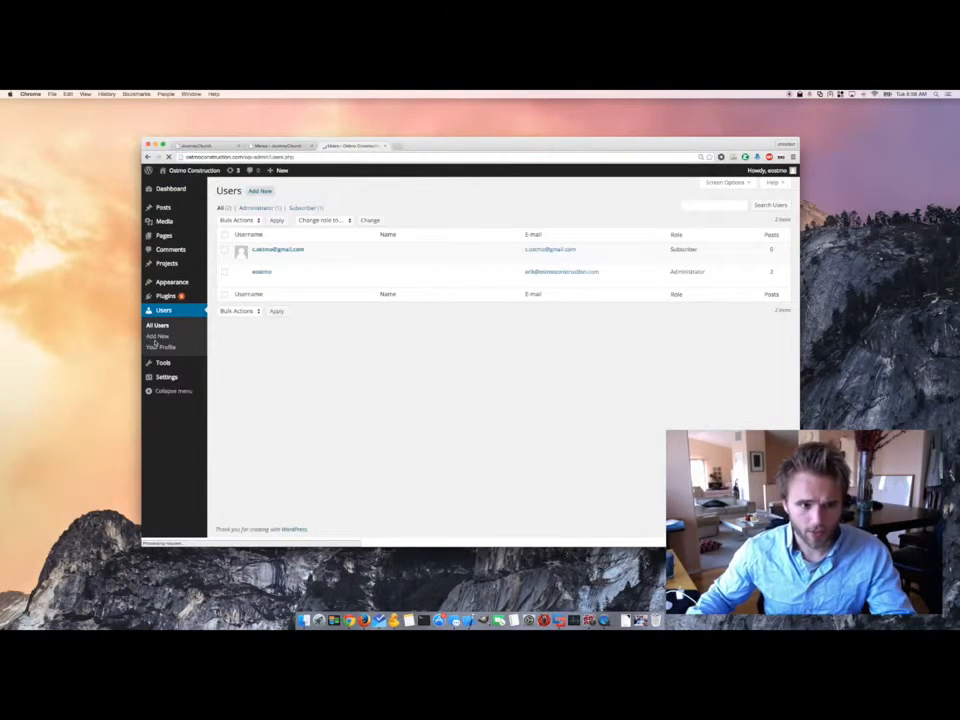
pyautogui.click(256, 271)
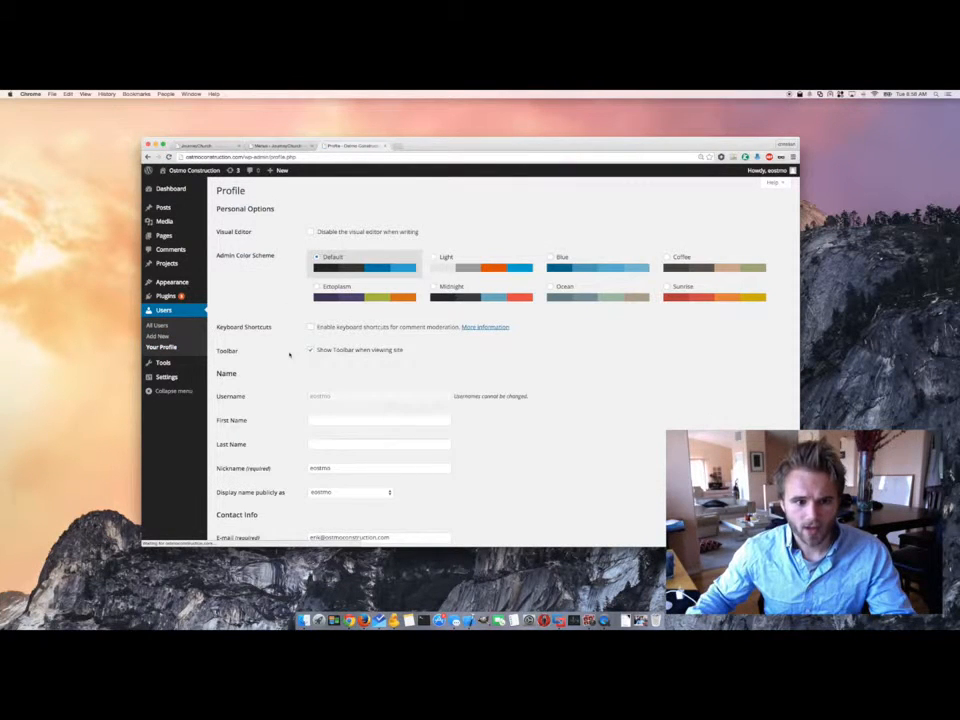
pyautogui.scroll(-2, 287, 355)
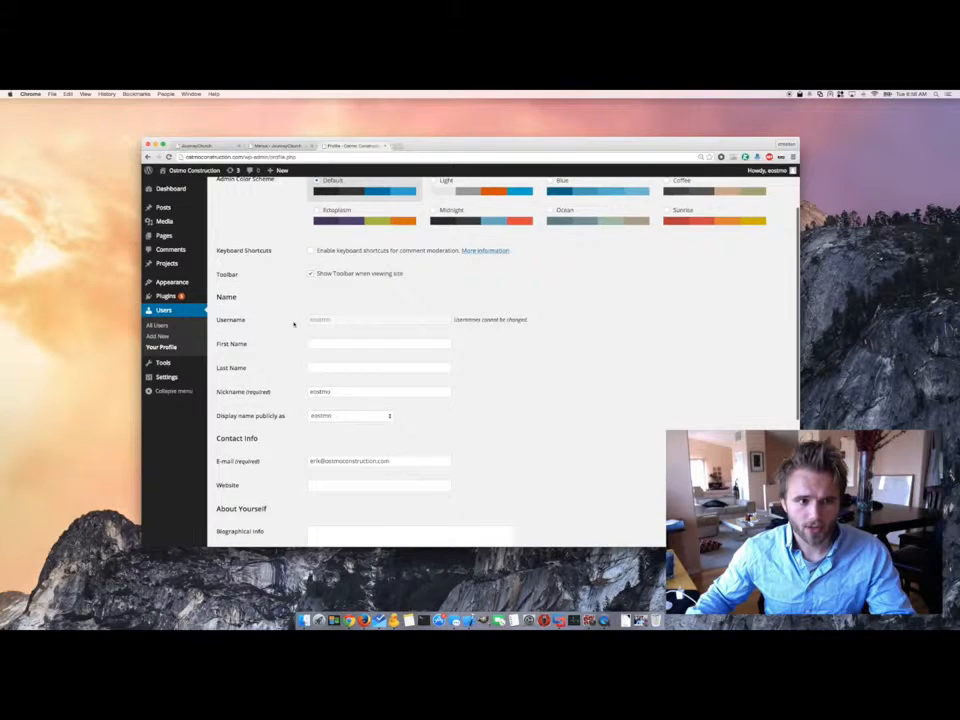
pyautogui.scroll(2, 294, 323)
pyautogui.scroll(-4, 297, 350)
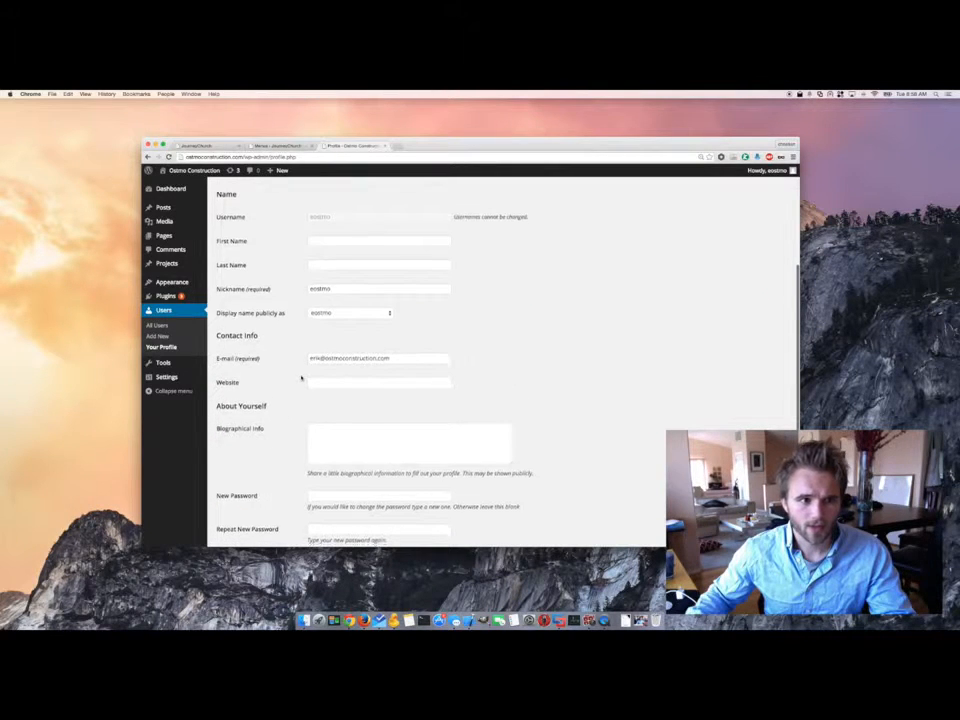
pyautogui.scroll(-1, 297, 365)
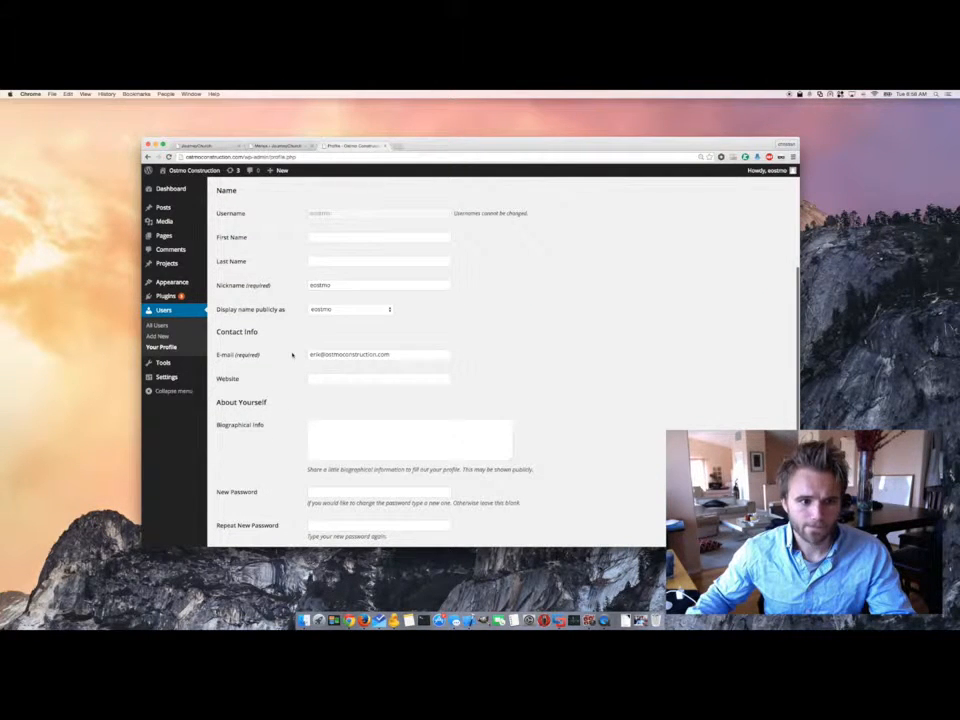
pyautogui.scroll(-3, 292, 354)
# - Start a new password, check its strength hint, then return to All Users
pyautogui.click(333, 386)
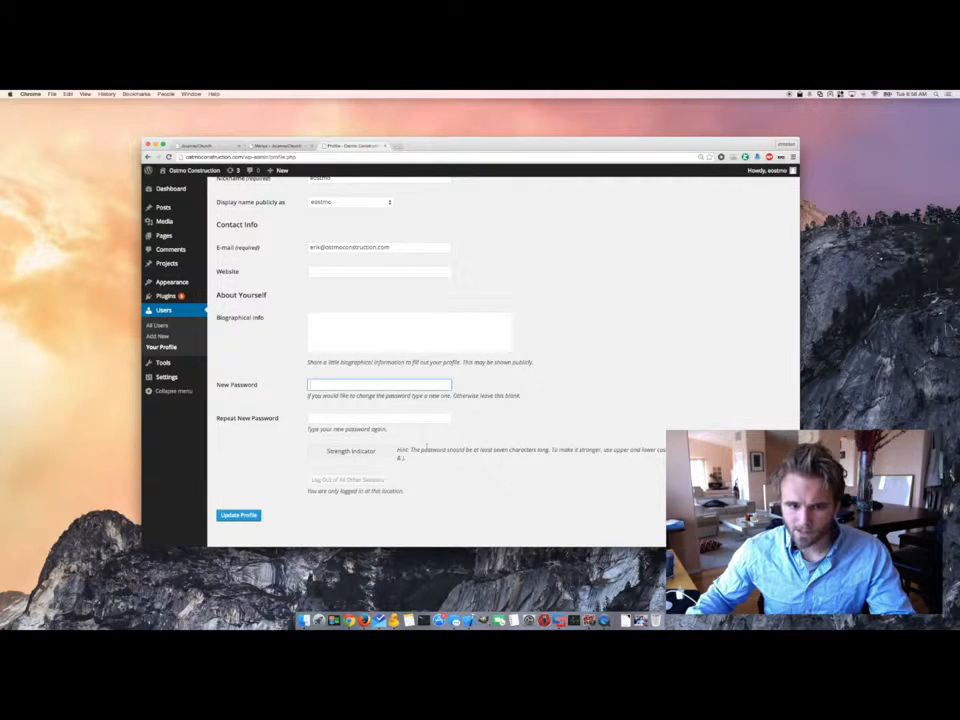
pyautogui.tripleClick(400, 455)
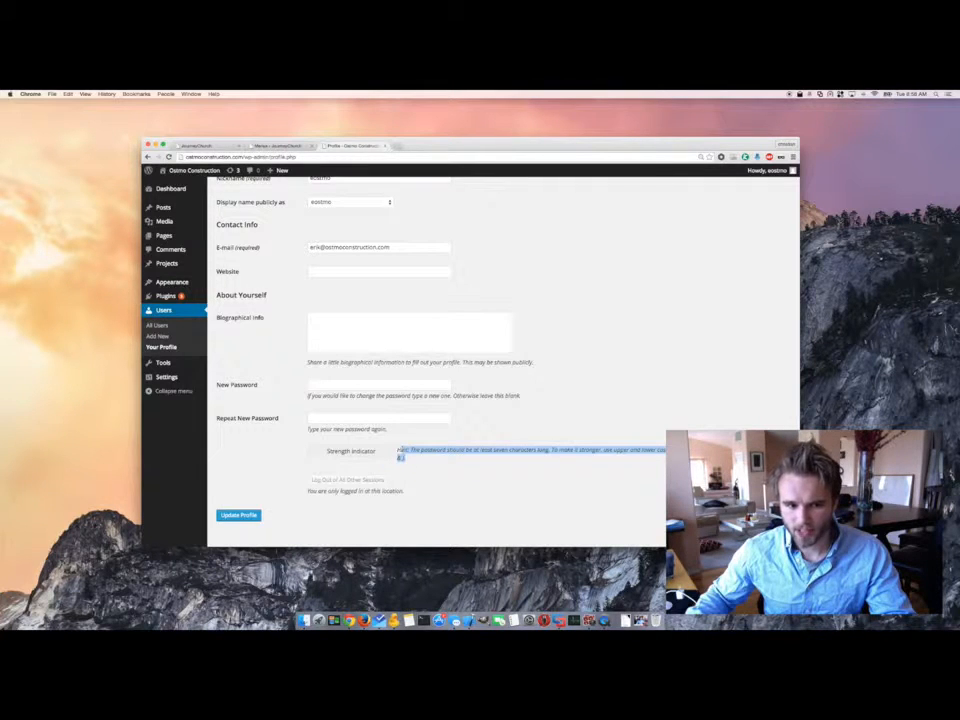
pyautogui.click(407, 452)
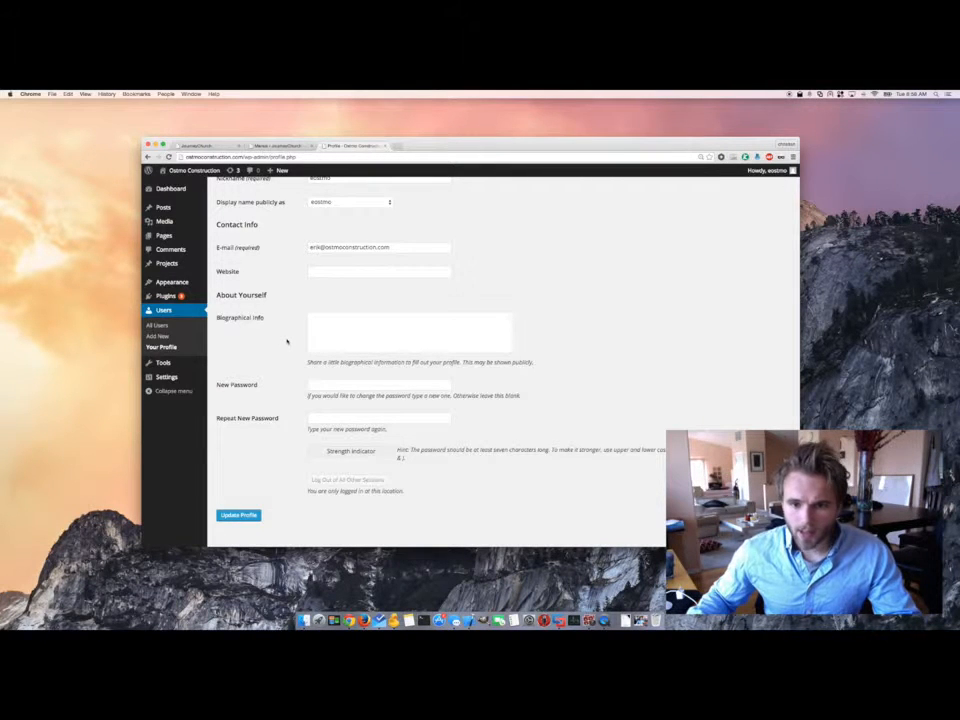
pyautogui.scroll(6, 298, 328)
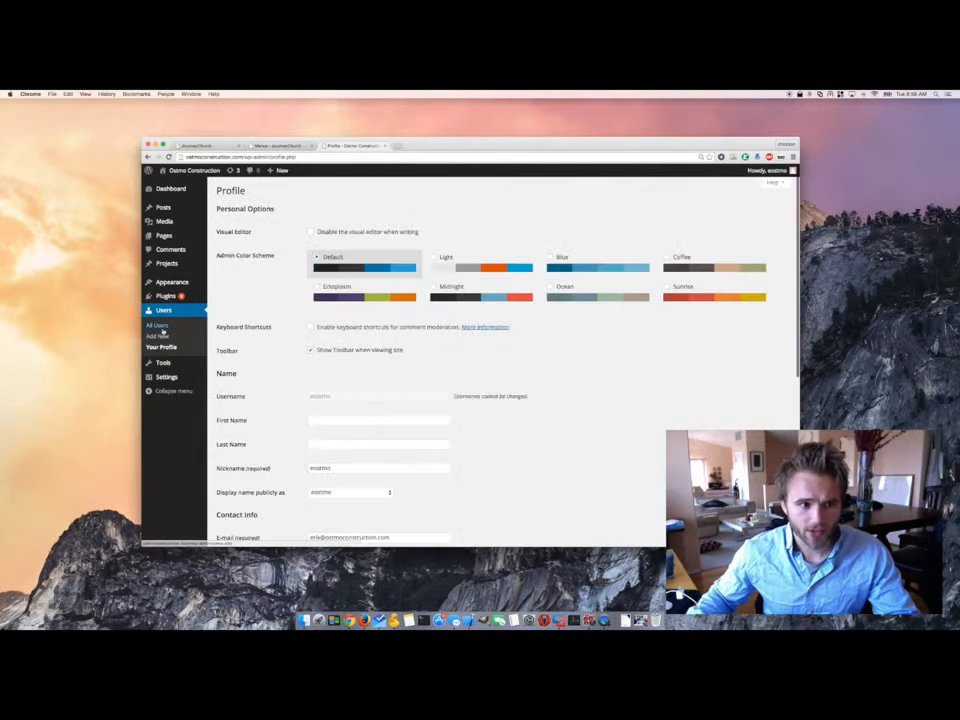
pyautogui.click(158, 326)
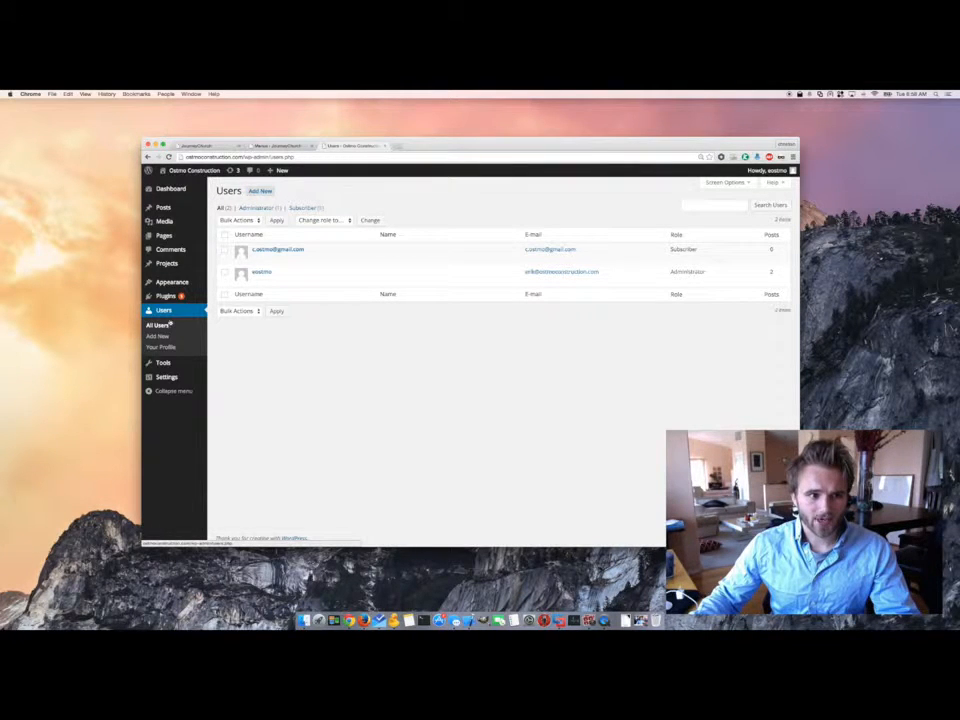
# - Enter the new user's username, e-mail address and first name in Add New User
pyautogui.click(260, 190)
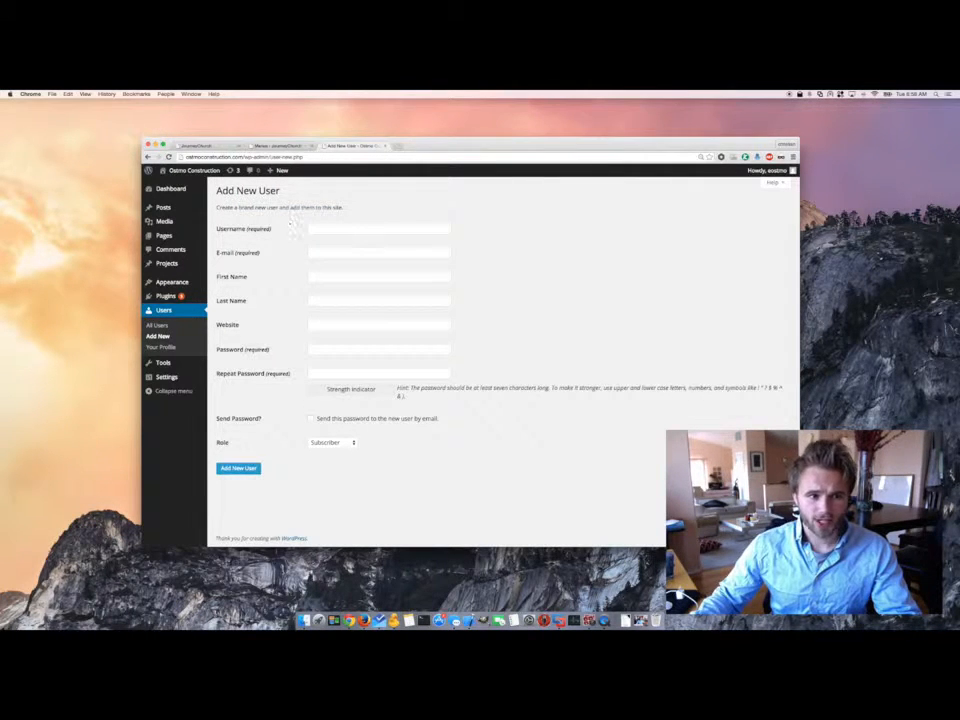
pyautogui.click(335, 228)
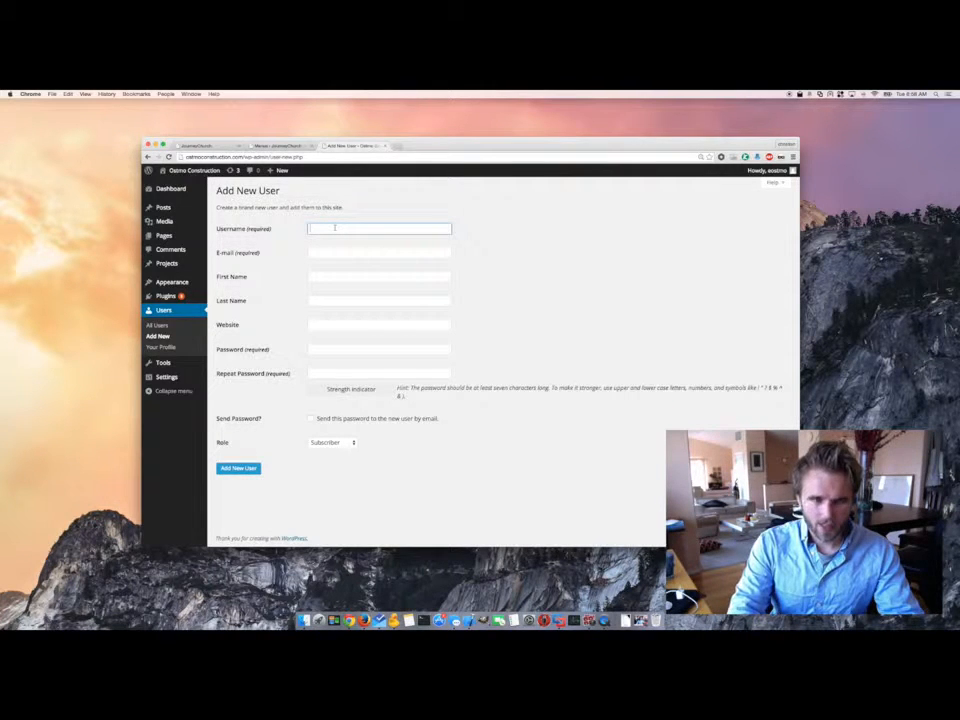
pyautogui.write('a')
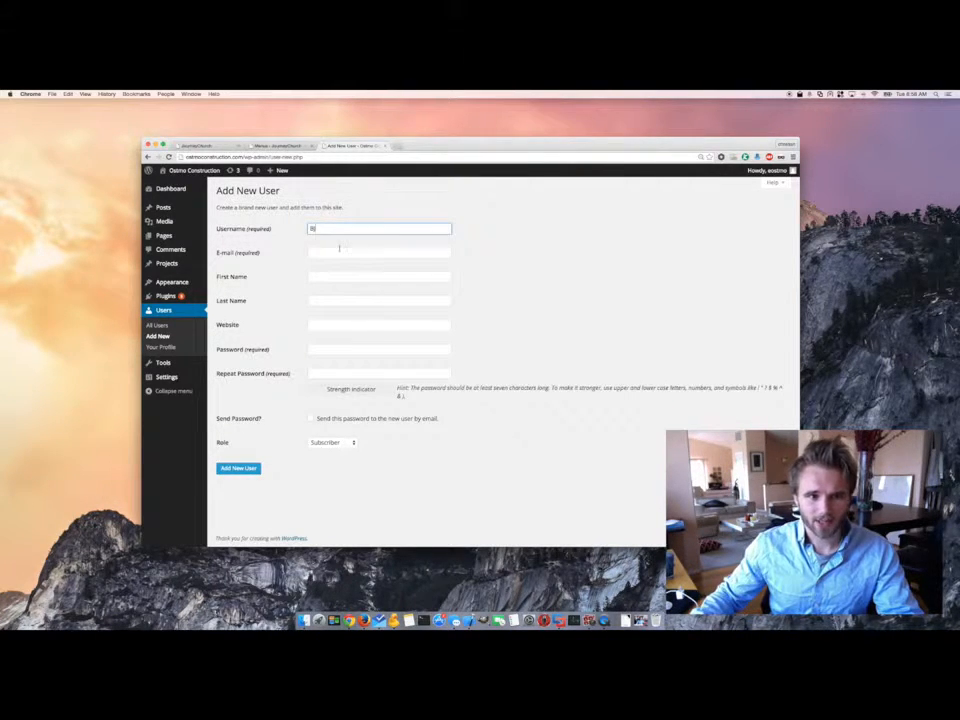
pyautogui.click(339, 251)
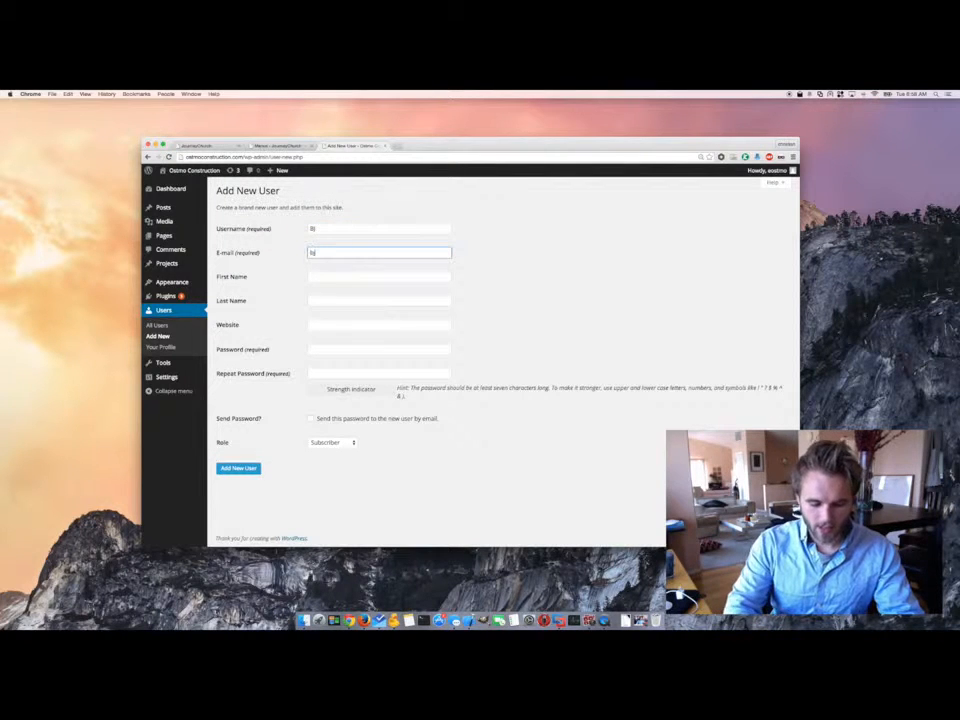
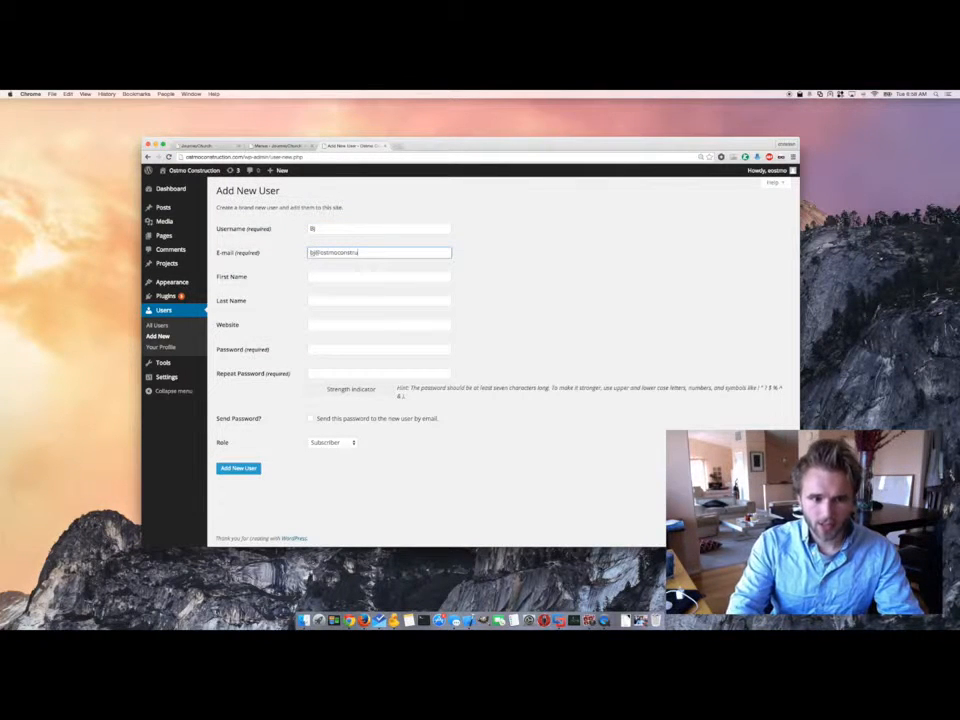
pyautogui.click(335, 274)
pyautogui.write('Bj')
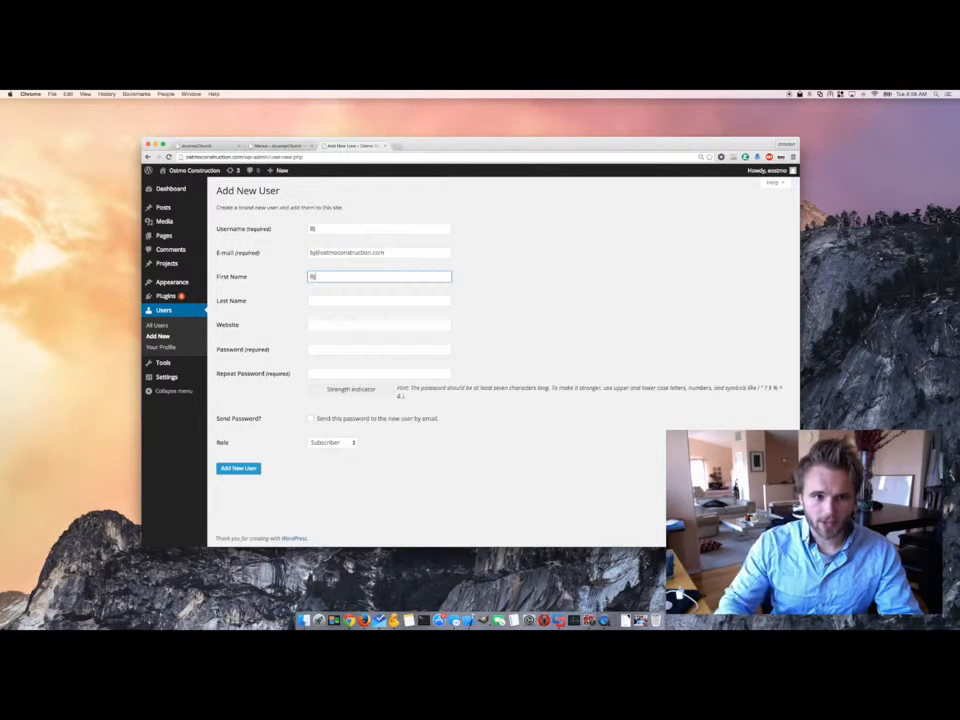
# - Load the Ostmo Construction homepage in a new browser tab
pyautogui.click(397, 147)
pyautogui.write('ostmoconstruction.com')
pyautogui.press('Return')
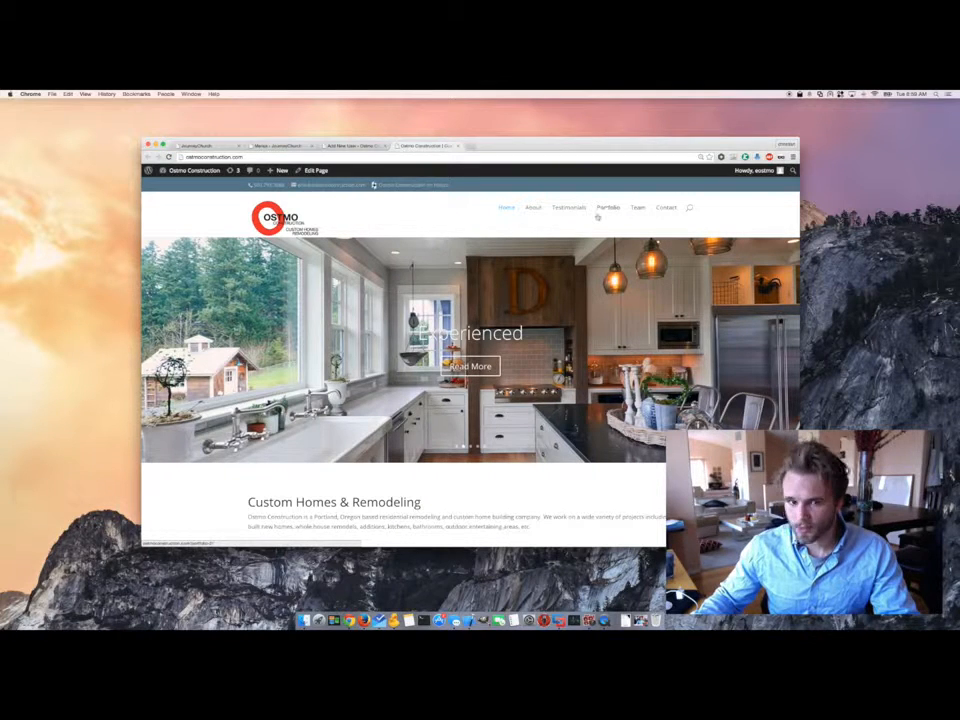
# - Browse the site's Team page bios, then close that tab to return to Add New User
pyautogui.click(638, 208)
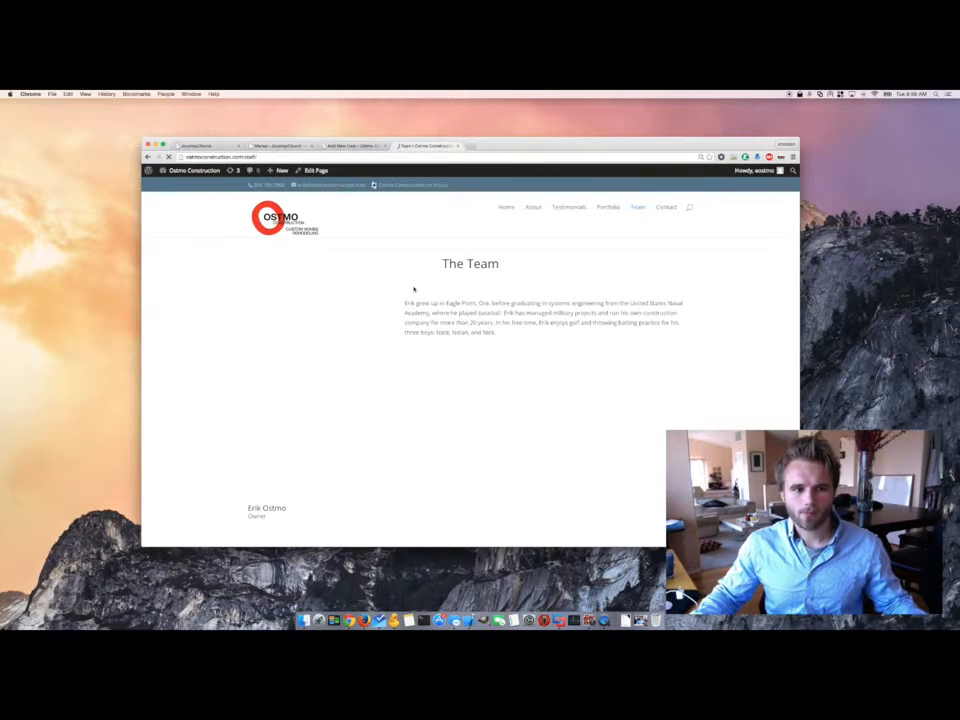
pyautogui.scroll(-5, 414, 289)
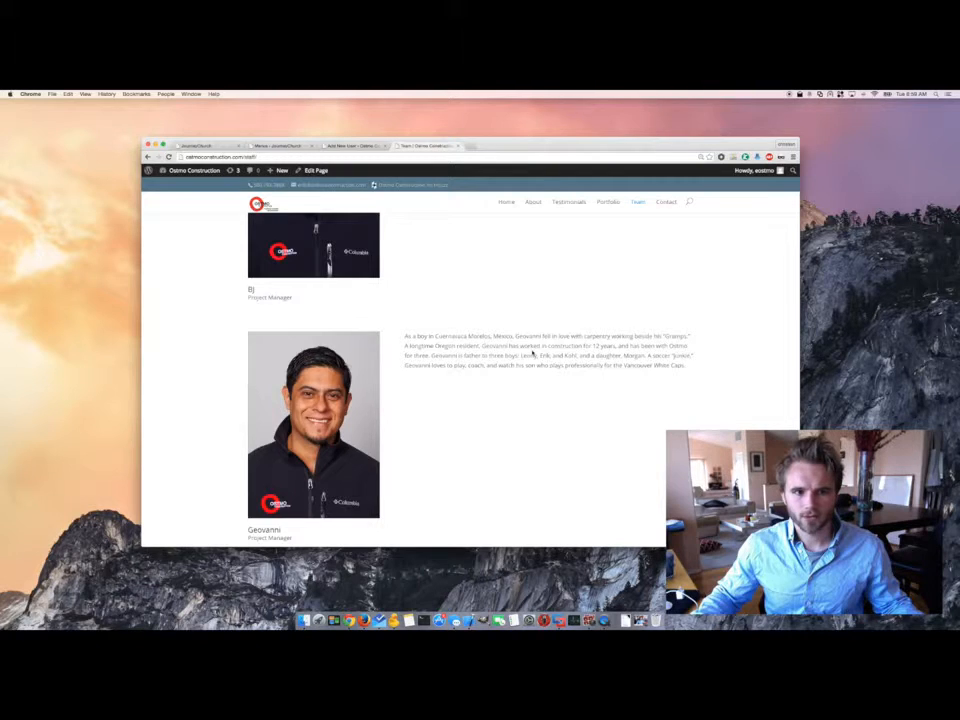
pyautogui.scroll(3, 520, 356)
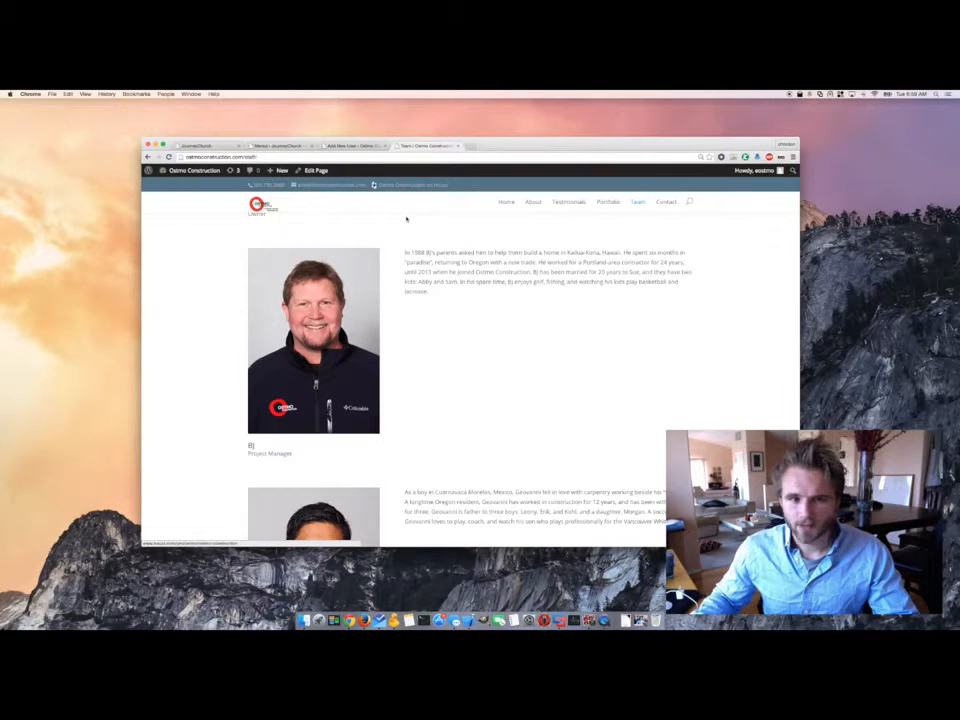
pyautogui.click(458, 146)
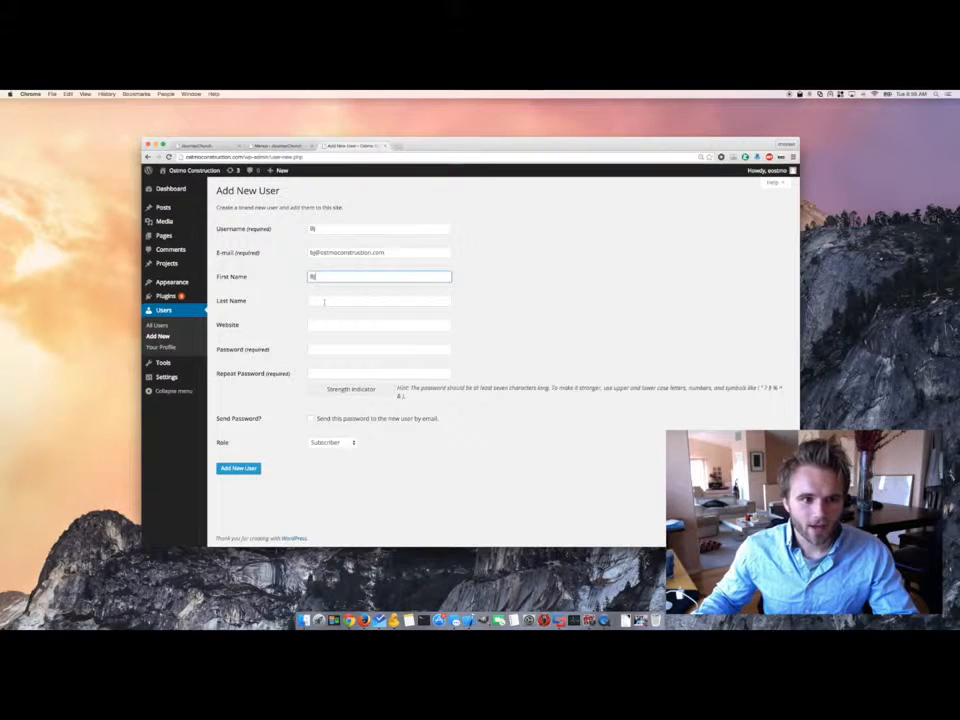
# - Enter a last name and password for the new user, open the Role list, then switch to Pages
pyautogui.click(326, 301)
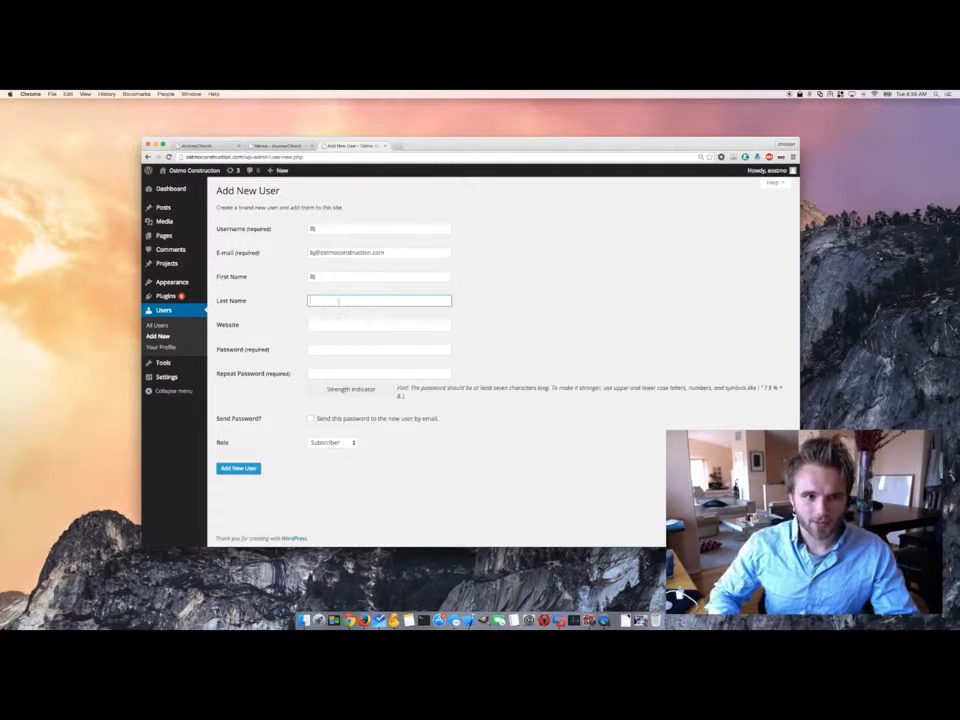
pyautogui.write('skdjf')
pyautogui.click(317, 350)
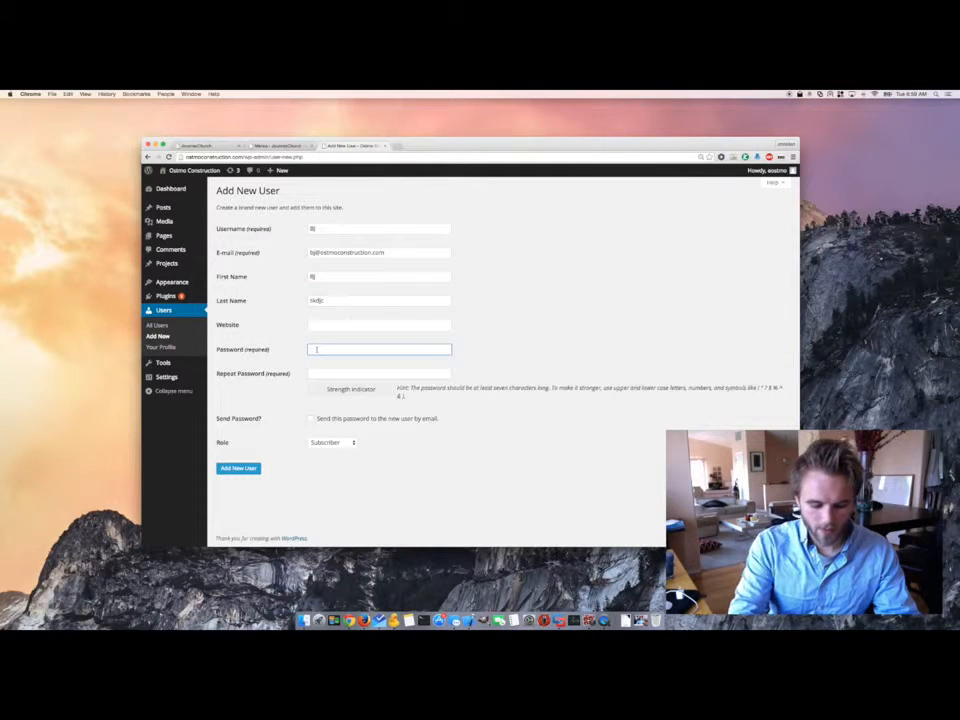
pyautogui.write('••••••••••')
pyautogui.press('Tab')
pyautogui.write('••••••••••')
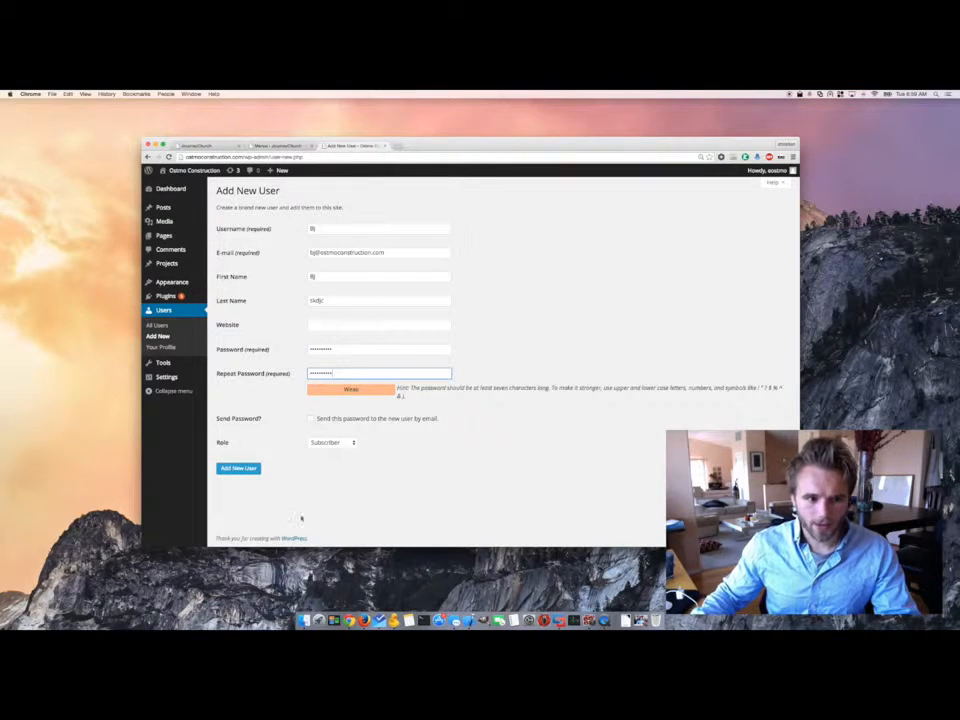
pyautogui.click(333, 443)
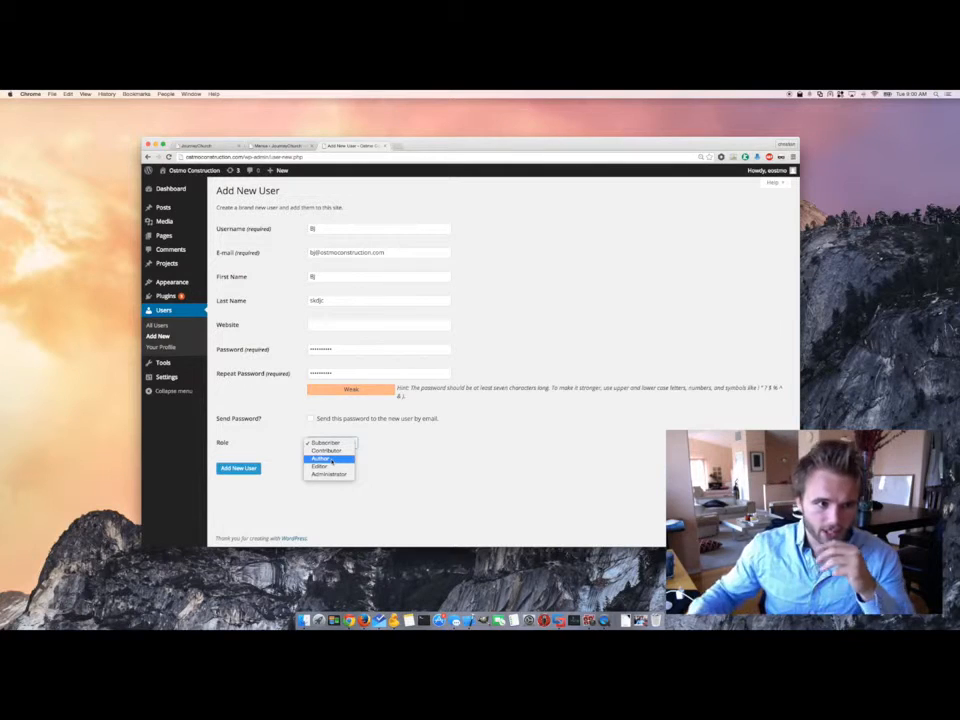
pyautogui.click(163, 236)
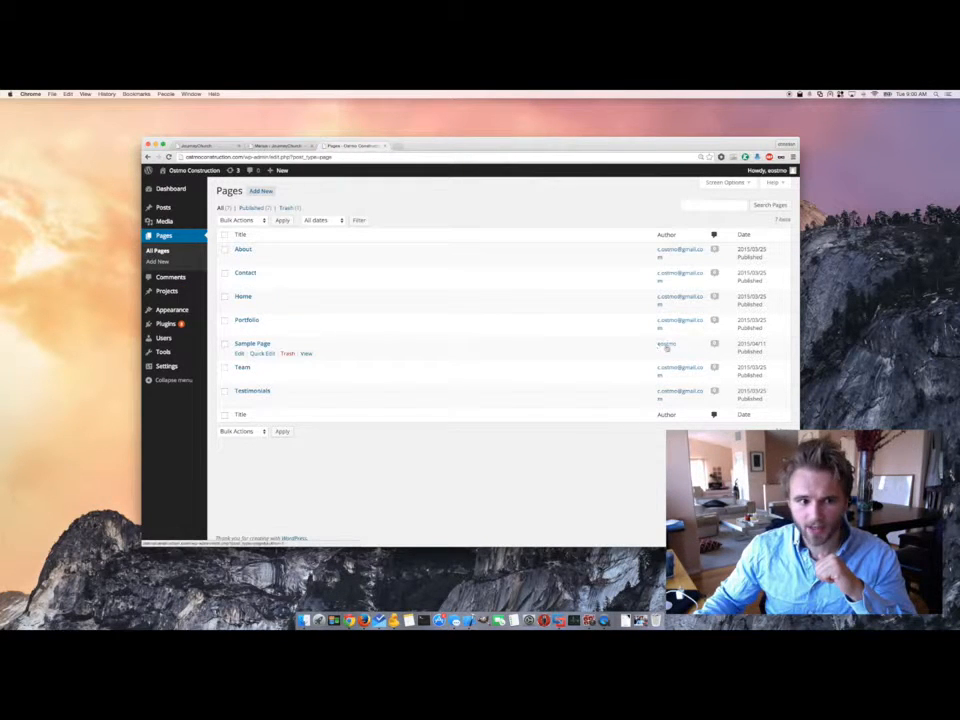
# - Trash the Sample Page, then open a blank form via Users > Add New
pyautogui.click(288, 354)
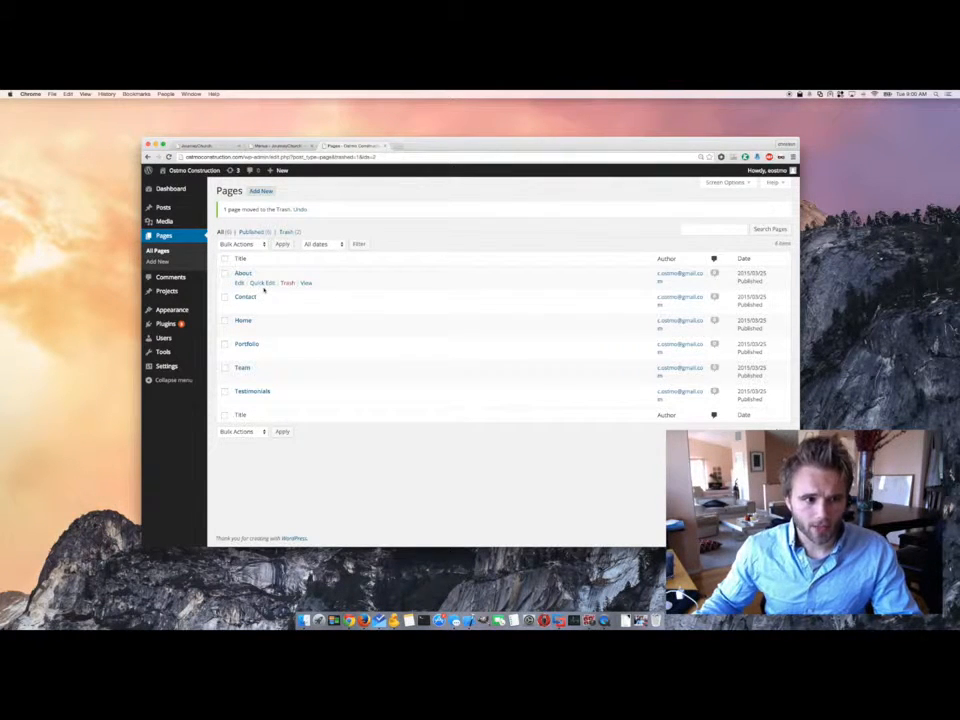
pyautogui.moveTo(168, 324)
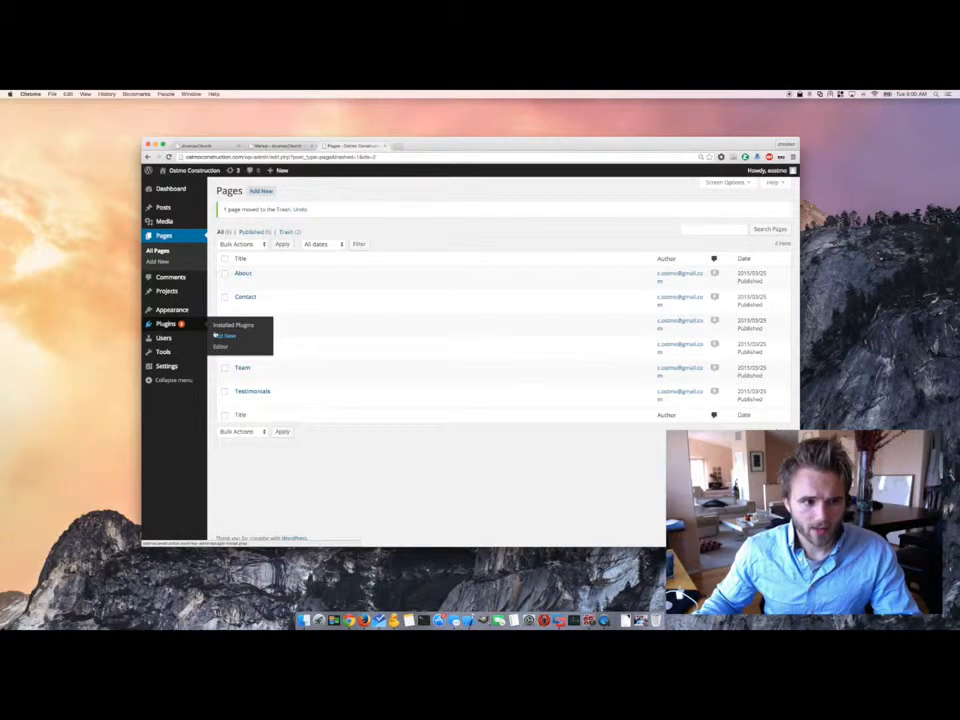
pyautogui.moveTo(205, 338)
pyautogui.click(225, 350)
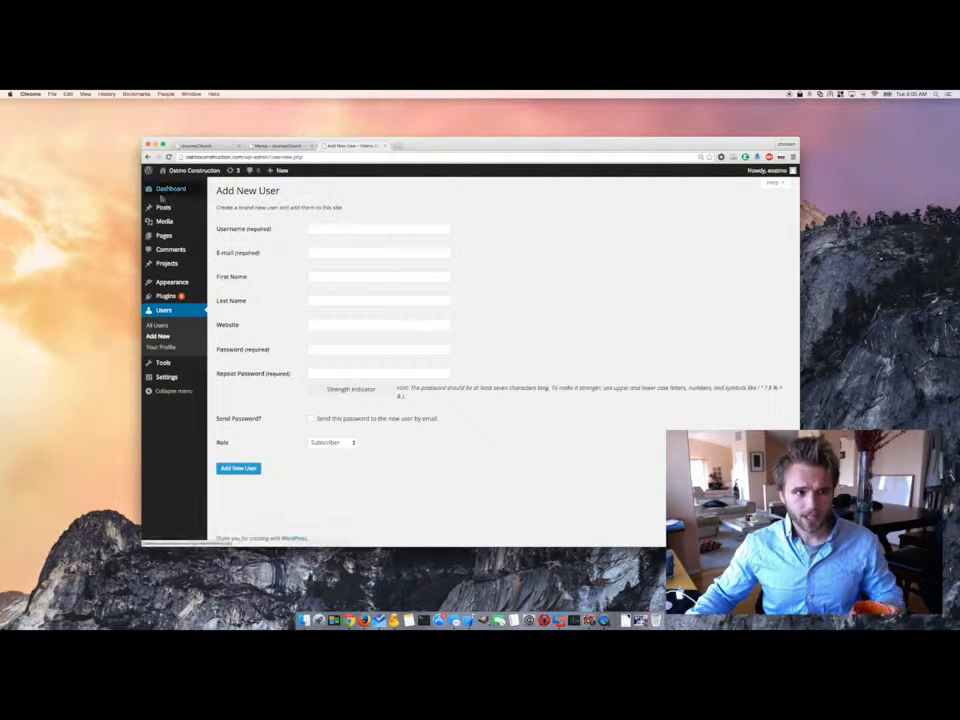
# - Move the WordPress window right and open the Testimonials page for editing
pyautogui.tripleClick(283, 192)
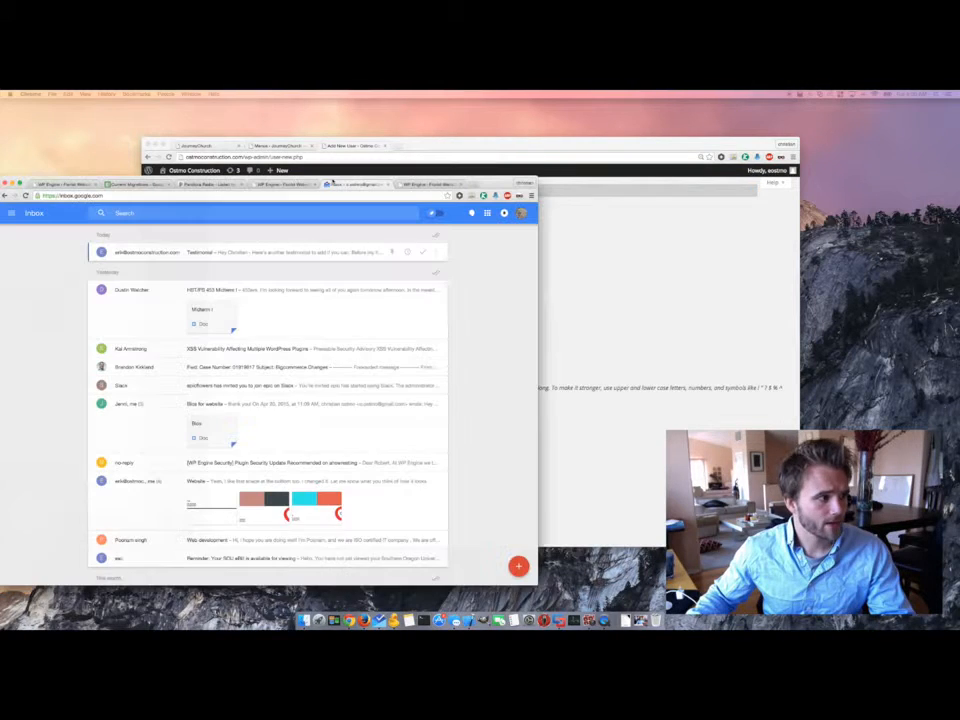
pyautogui.moveTo(445, 144); pyautogui.dragTo(620, 105)
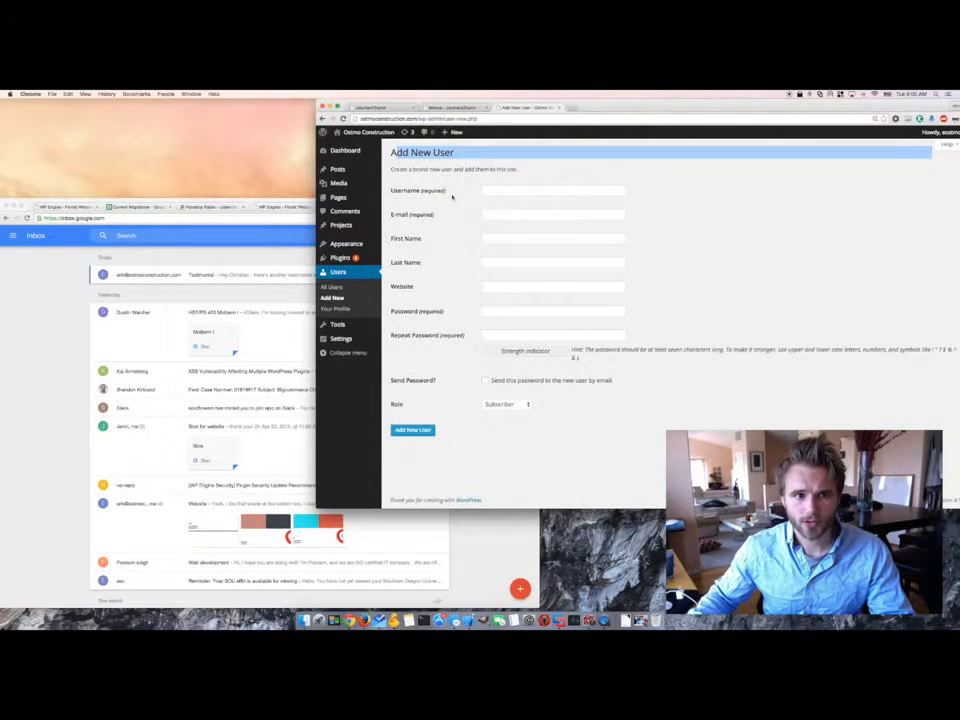
pyautogui.click(340, 199)
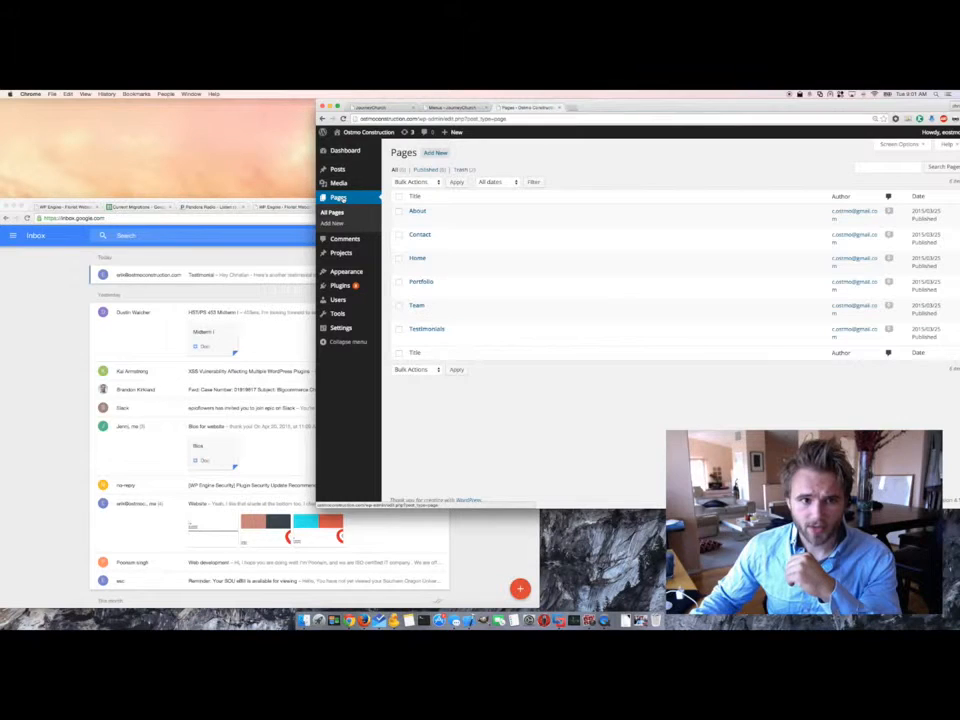
pyautogui.click(428, 329)
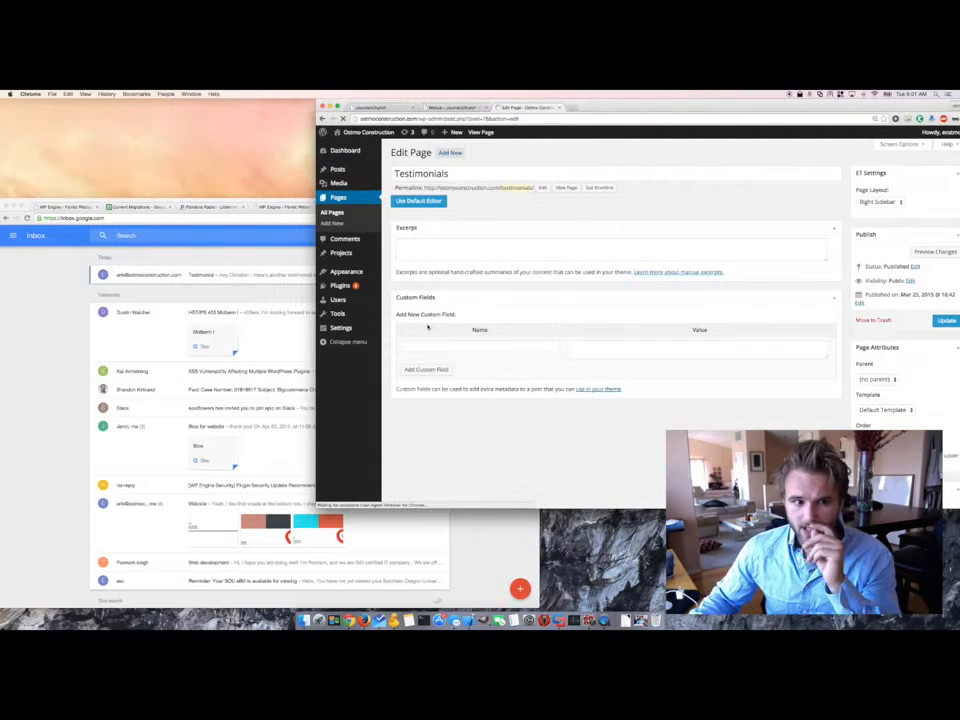
# - Open the Testimonial email in Inbox, then add an empty row in the Page Builder
pyautogui.click(137, 327)
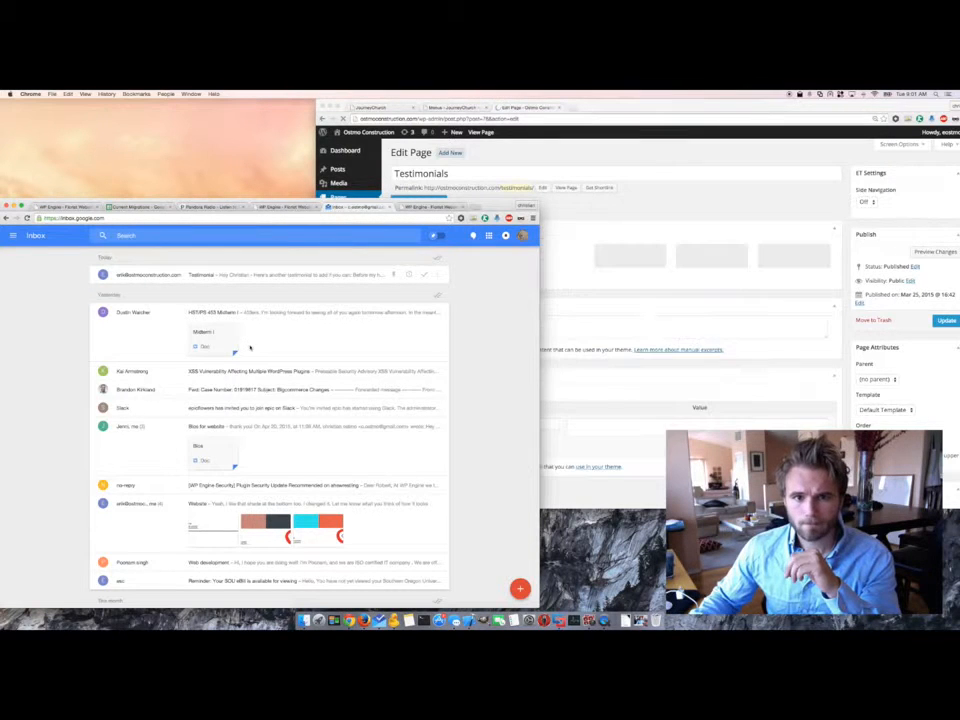
pyautogui.click(260, 275)
pyautogui.click(582, 230)
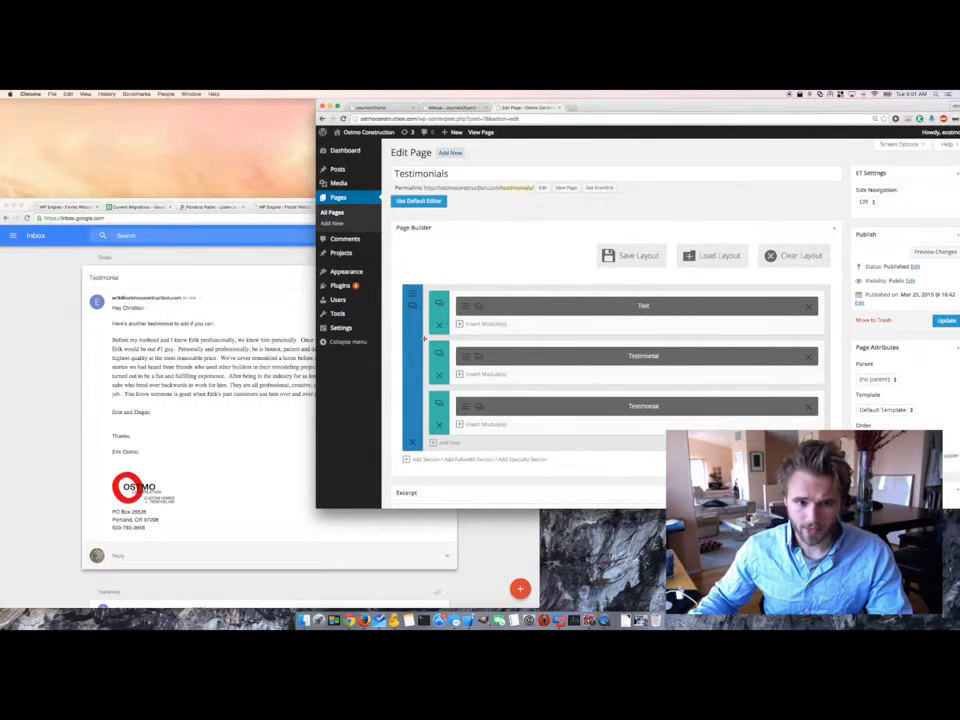
pyautogui.click(450, 443)
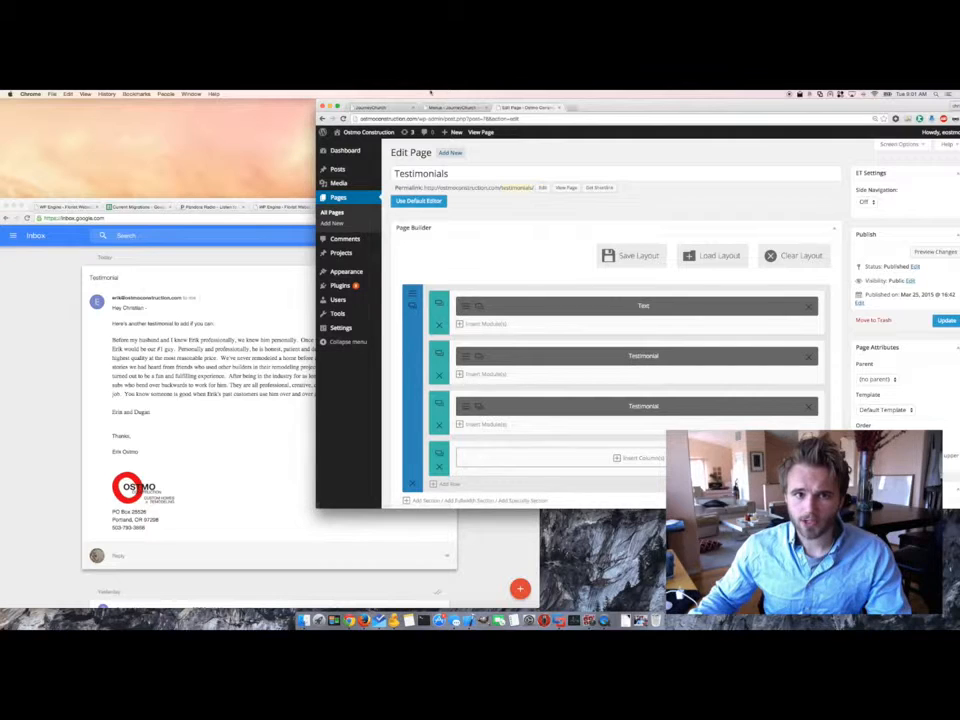
# - Copy the ostmoconstruction.com address and load it in a new tab
pyautogui.moveTo(418, 119); pyautogui.dragTo(358, 119)
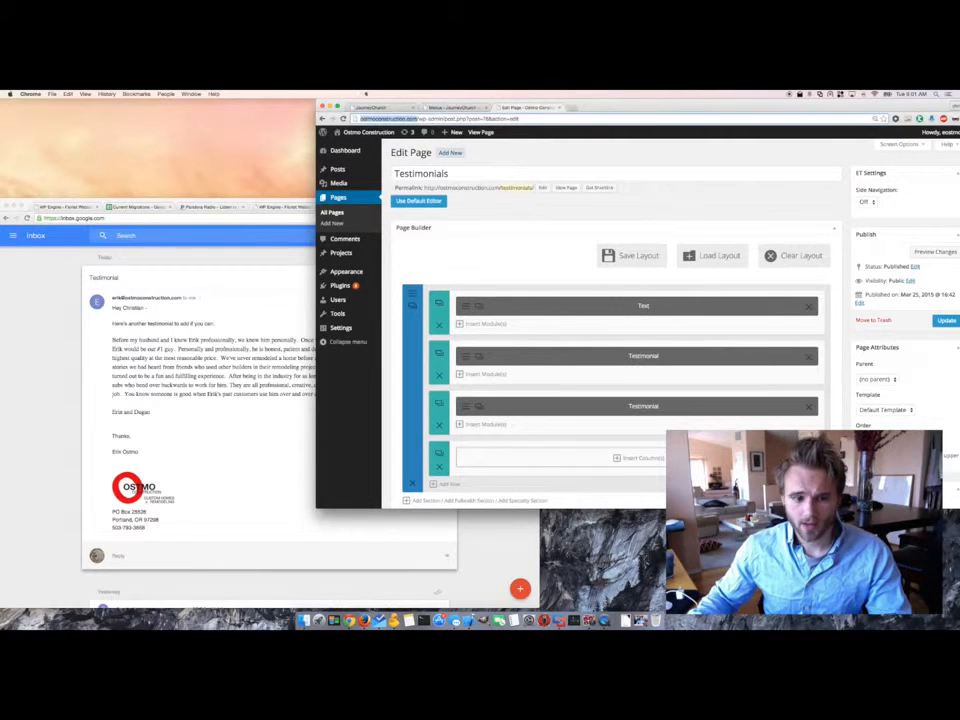
pyautogui.press('super+c')
pyautogui.press('super+t')
pyautogui.press('super+v')
pyautogui.press('Return')
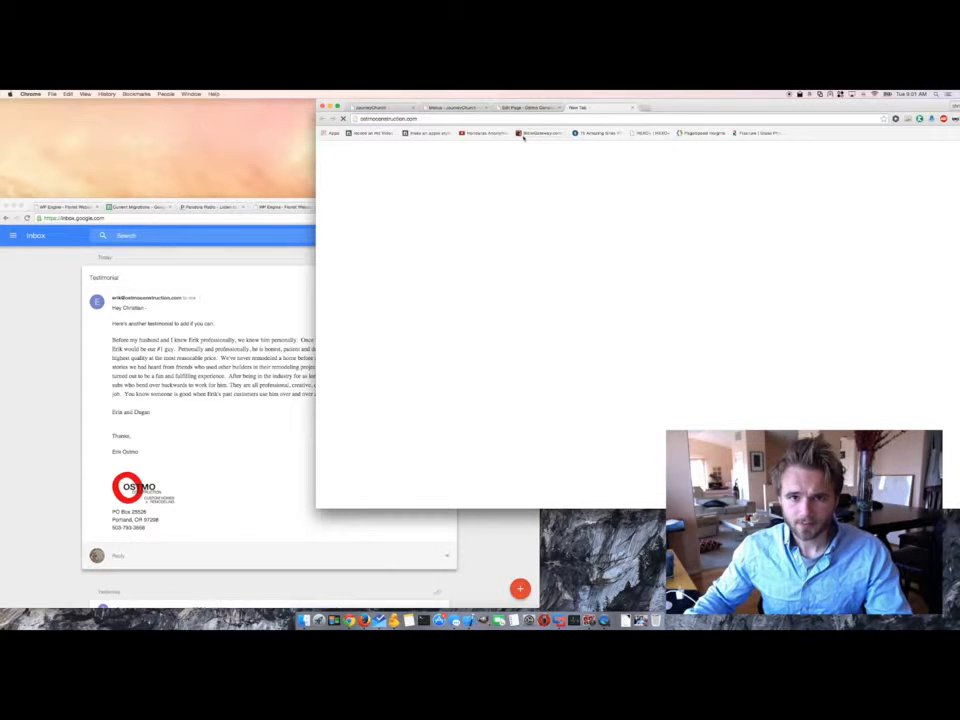
# - Arrange the Inbox and live site windows beside the page editor
pyautogui.moveTo(242, 202); pyautogui.dragTo(36, 181)
pyautogui.click(424, 195)
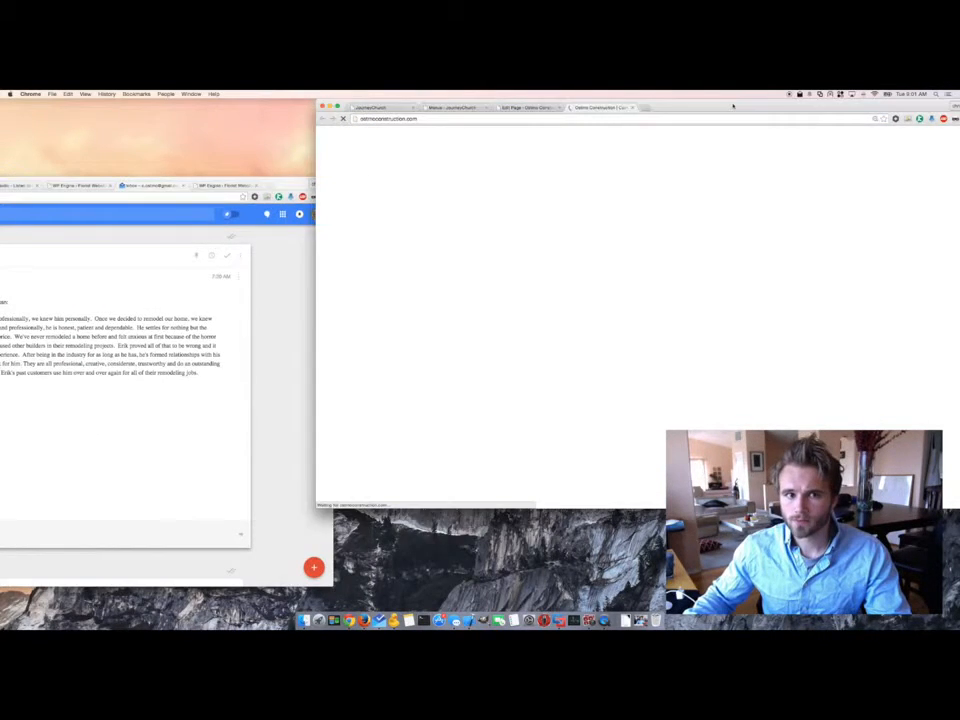
pyautogui.moveTo(733, 106); pyautogui.dragTo(598, 130)
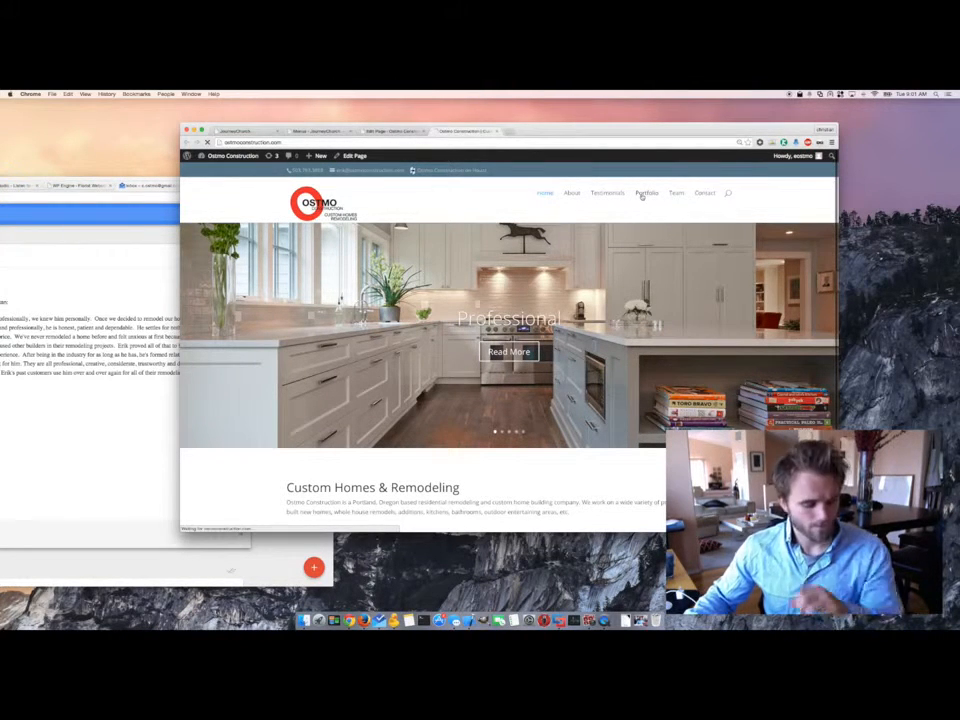
# - View the live Portfolio, then Testimonials pages, and switch back to the page editor
pyautogui.click(642, 196)
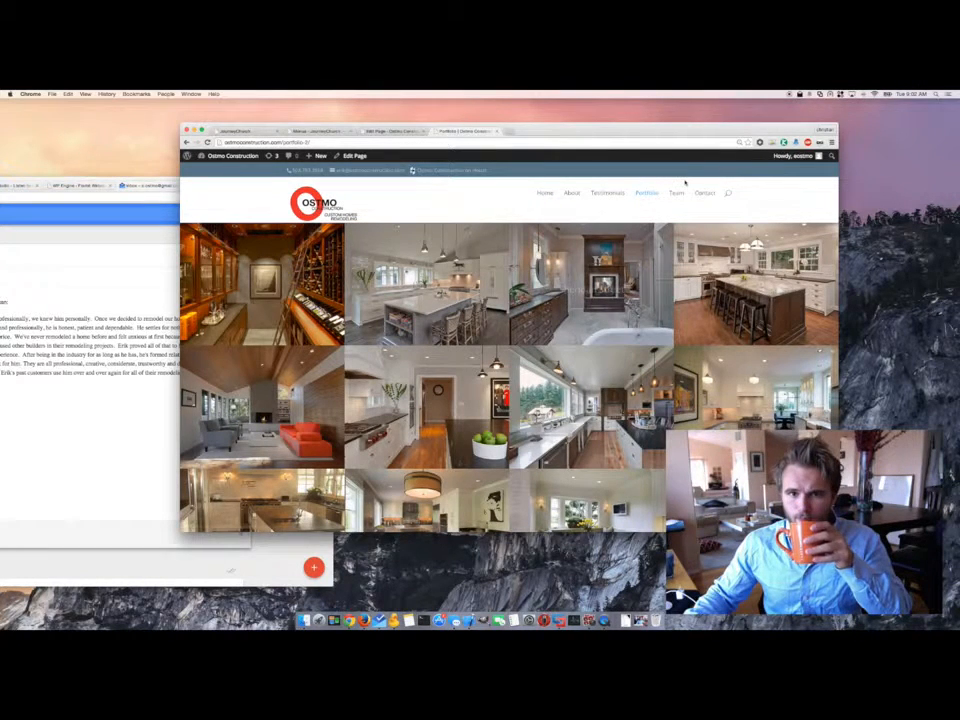
pyautogui.click(620, 194)
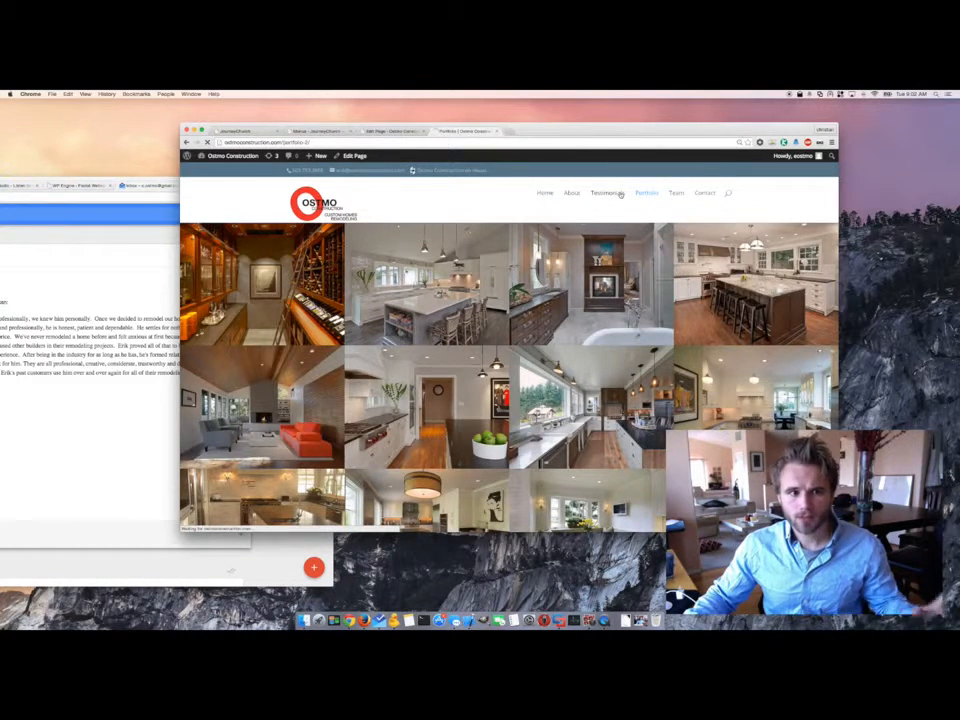
pyautogui.moveTo(467, 254); pyautogui.dragTo(562, 262)
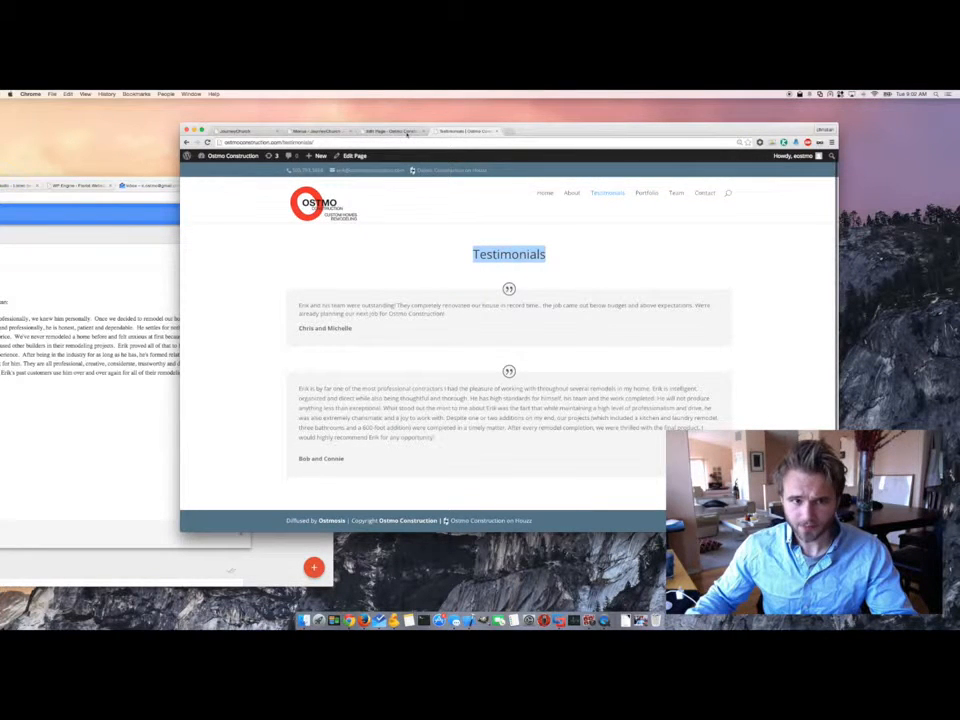
pyautogui.click(406, 133)
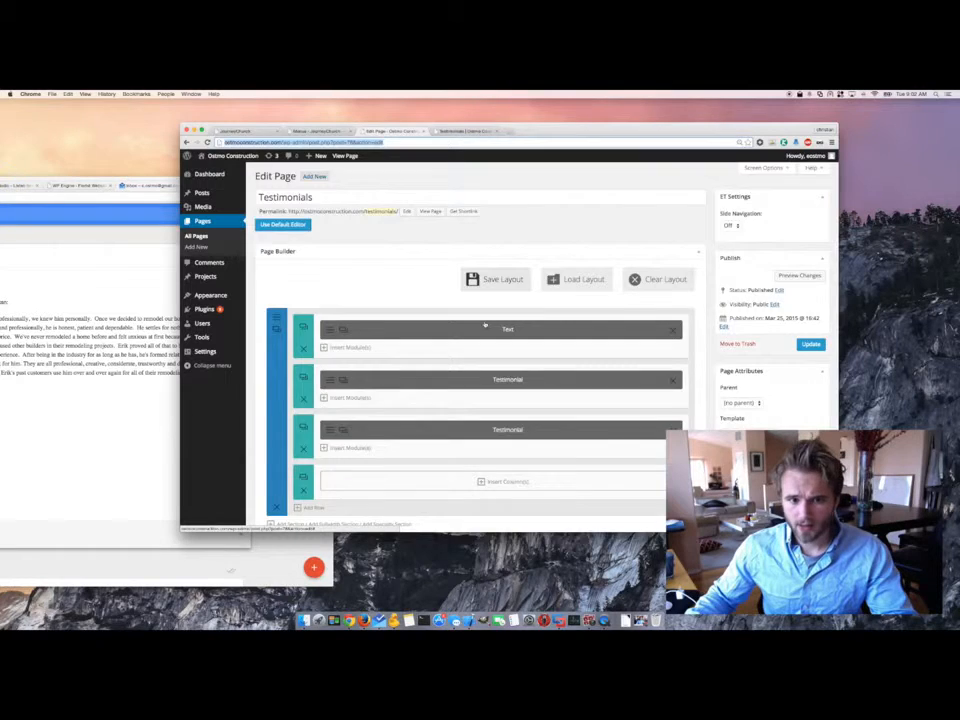
# - Keep the Testimonials heading module's Text Orientation at Center and check the live page
pyautogui.click(485, 326)
pyautogui.hotkey('ctrl', 'v')
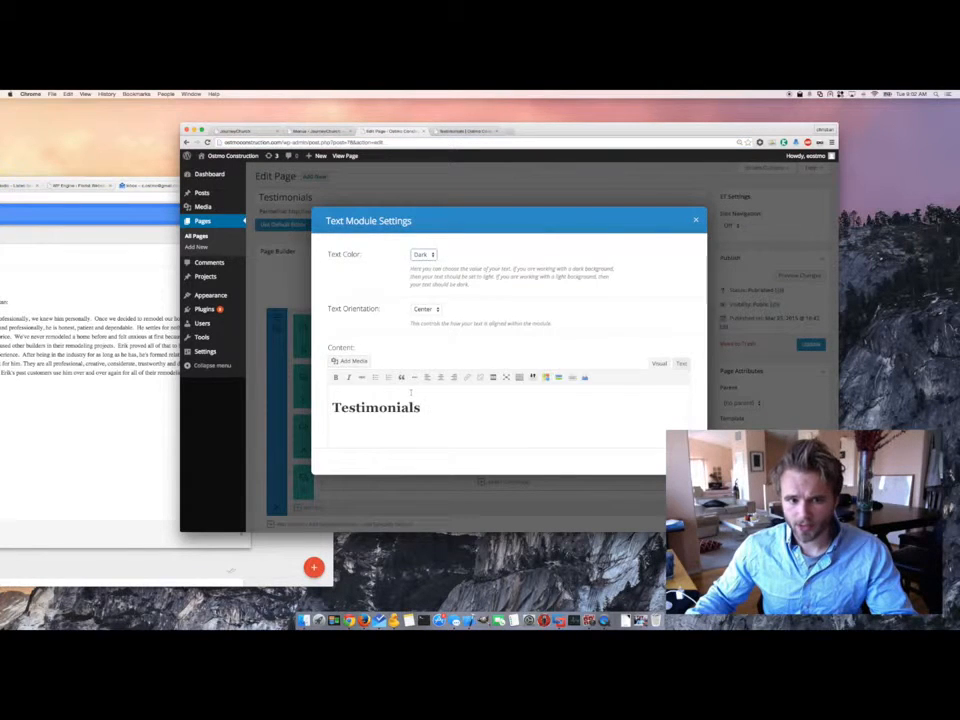
pyautogui.scroll(-3, 410, 392)
pyautogui.scroll(3, 551, 249)
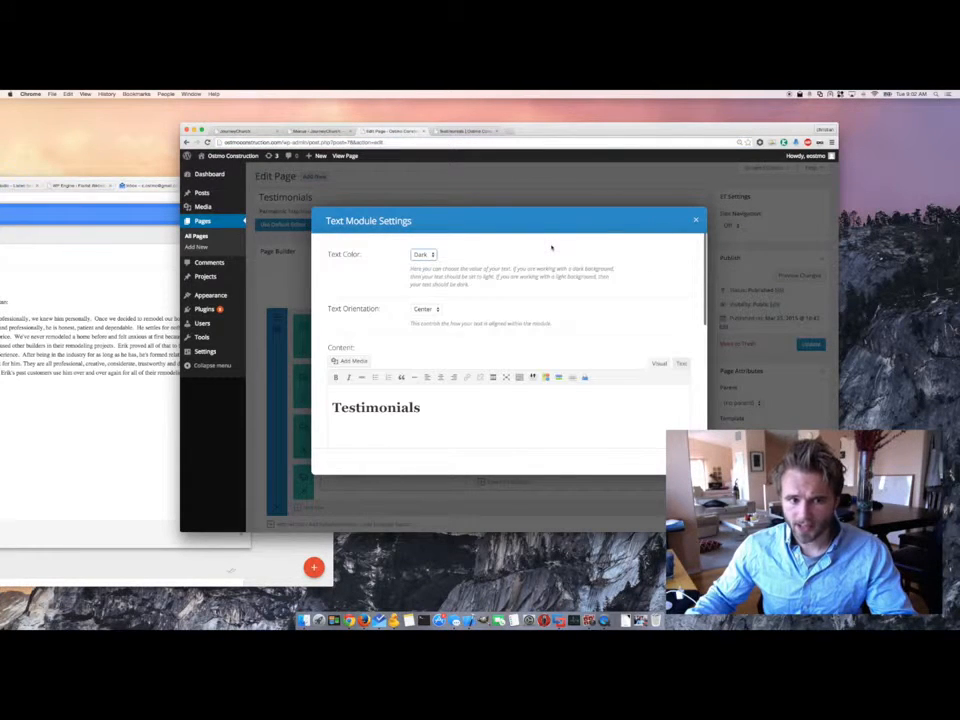
pyautogui.click(432, 310)
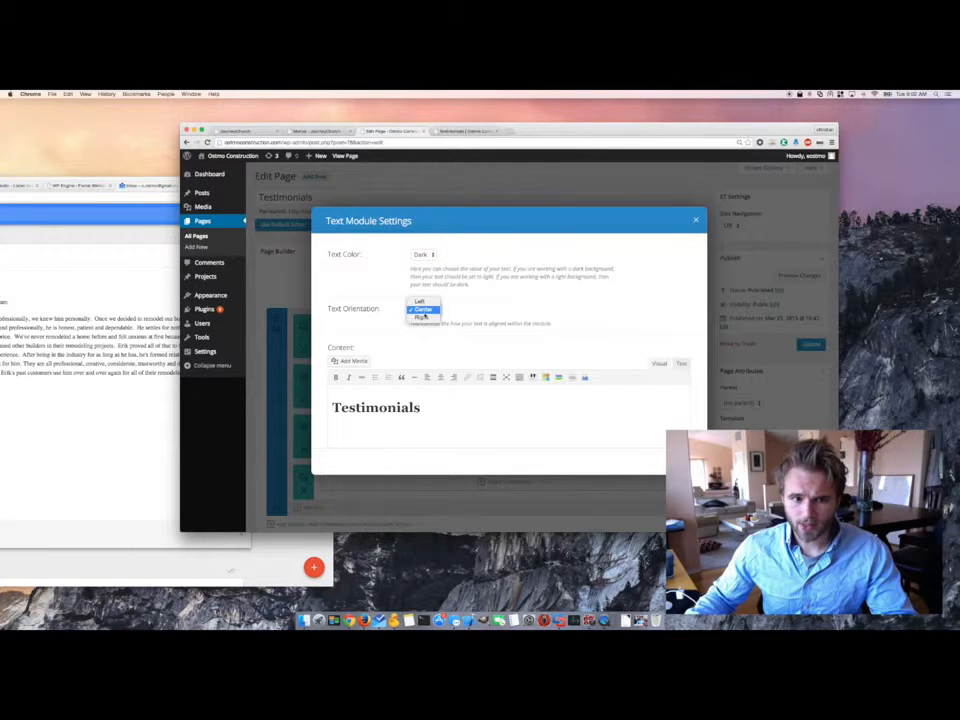
pyautogui.click(471, 311)
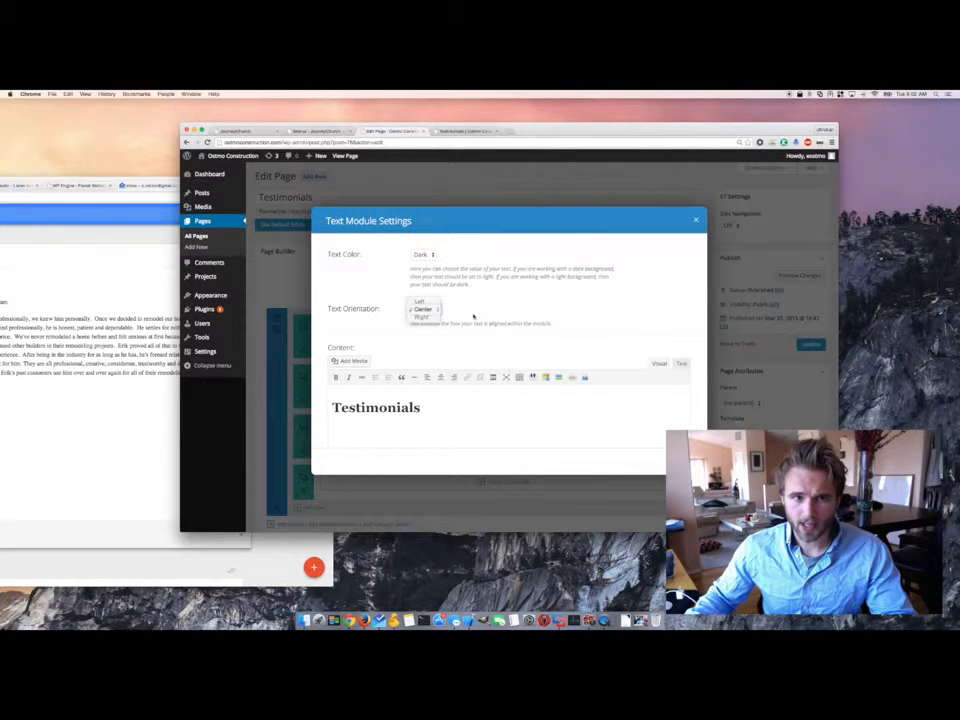
pyautogui.click(470, 131)
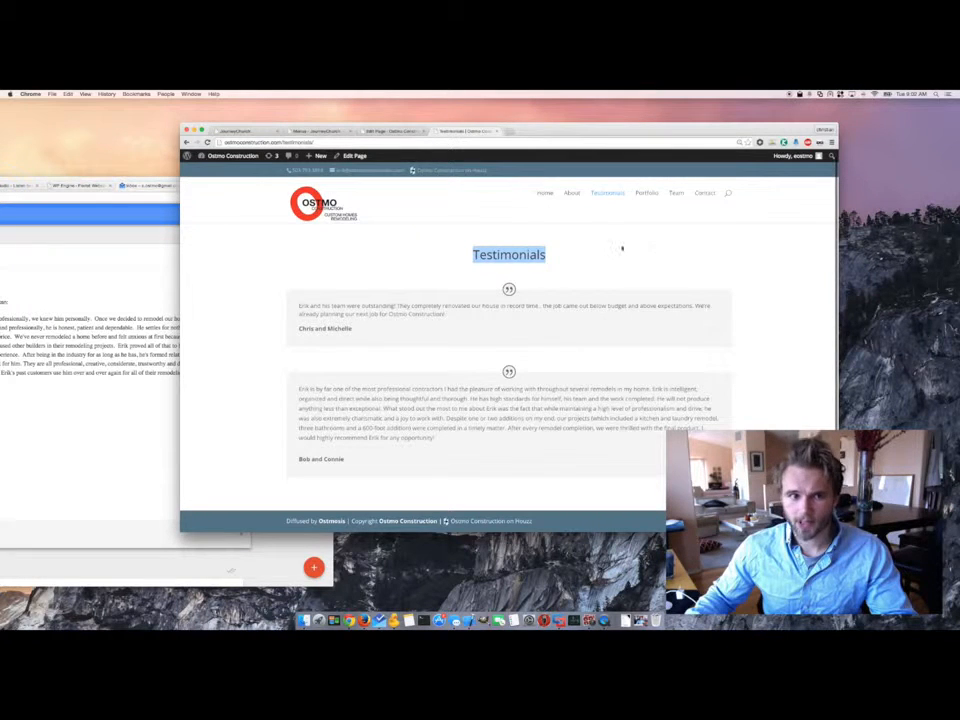
# - Keep text colour Dark, add style="color: blue;" to the h1 in the Text tab, and save
pyautogui.click(370, 131)
pyautogui.click(421, 255)
pyautogui.click(492, 269)
pyautogui.scroll(-5, 454, 368)
pyautogui.scroll(5, 454, 368)
pyautogui.click(681, 315)
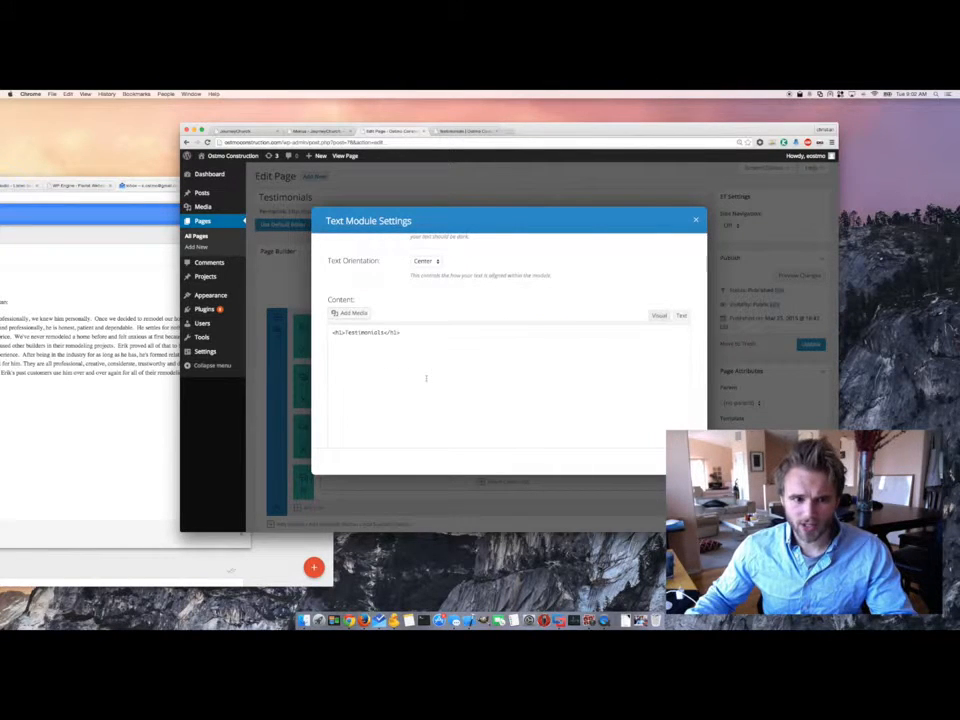
pyautogui.write('style=')
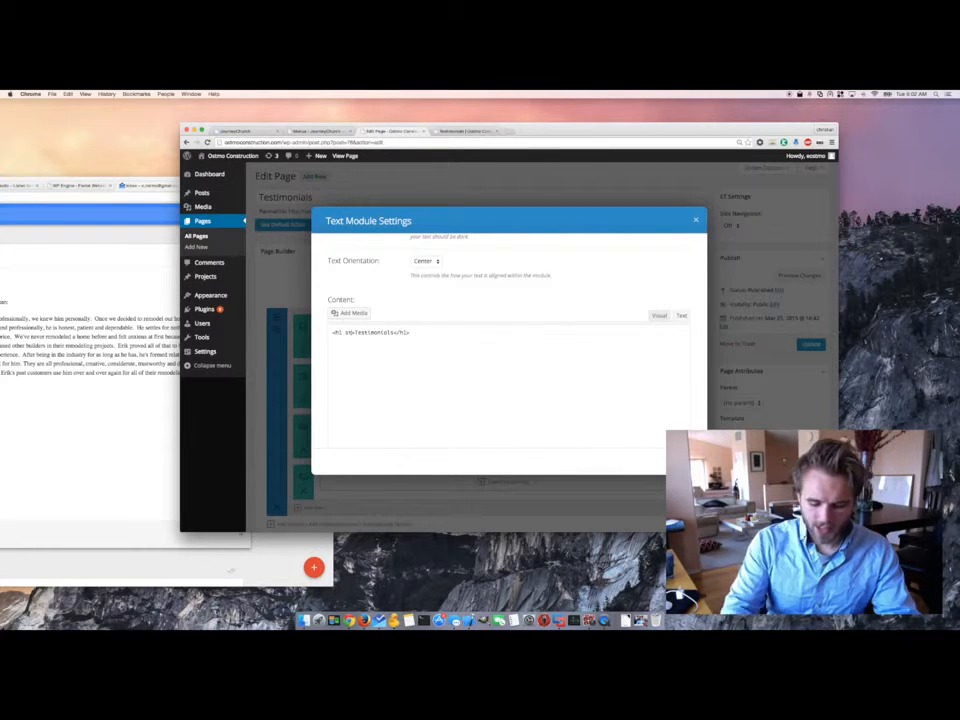
pyautogui.write('"')
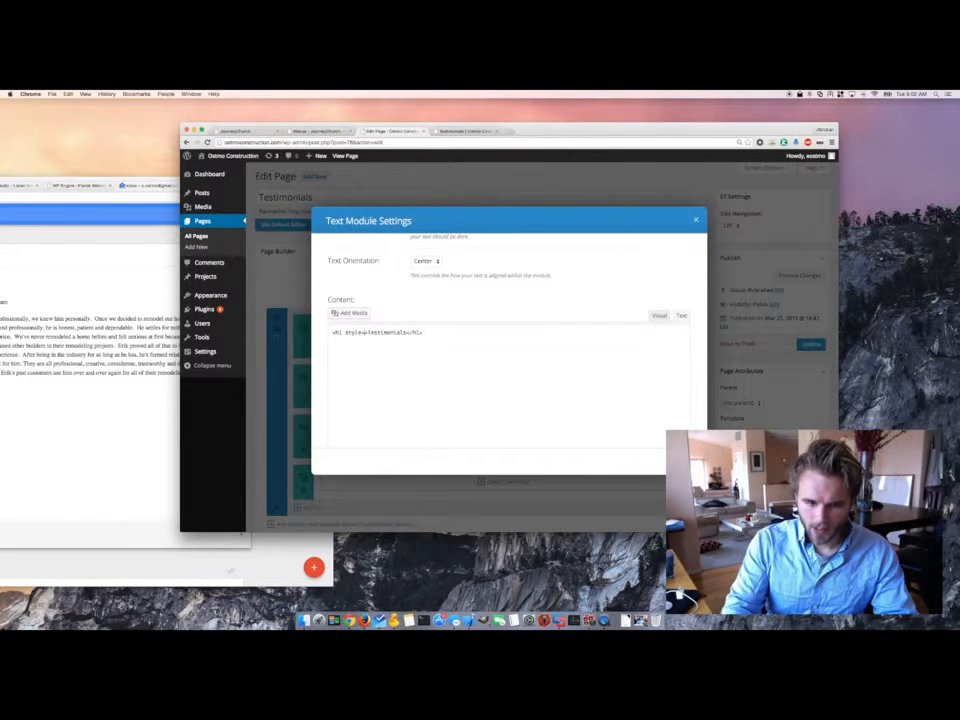
pyautogui.write('">')
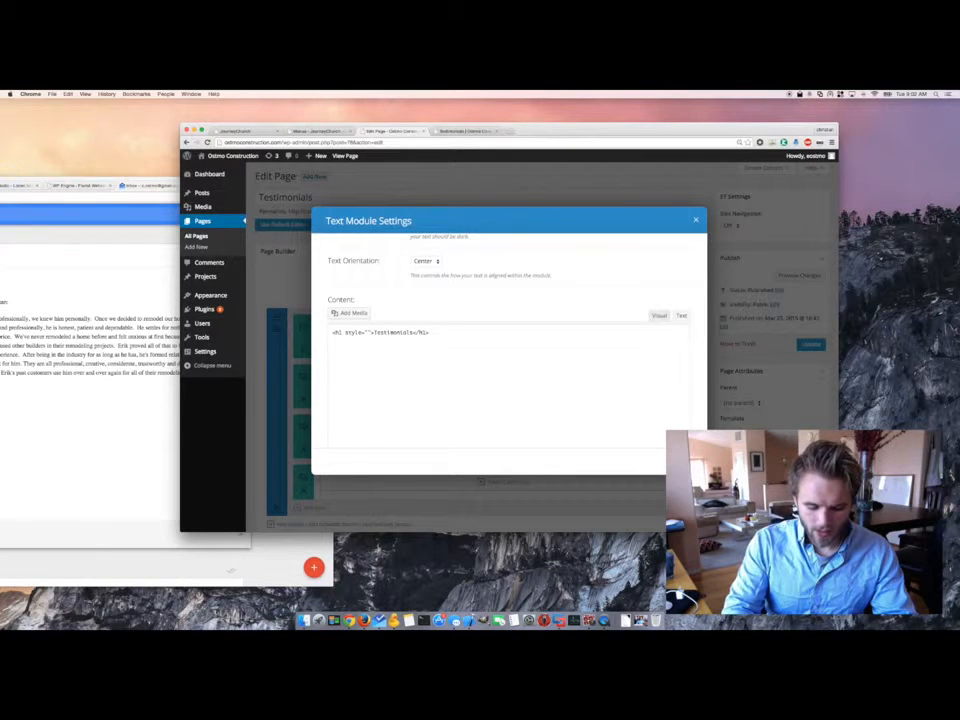
pyautogui.write('color:')
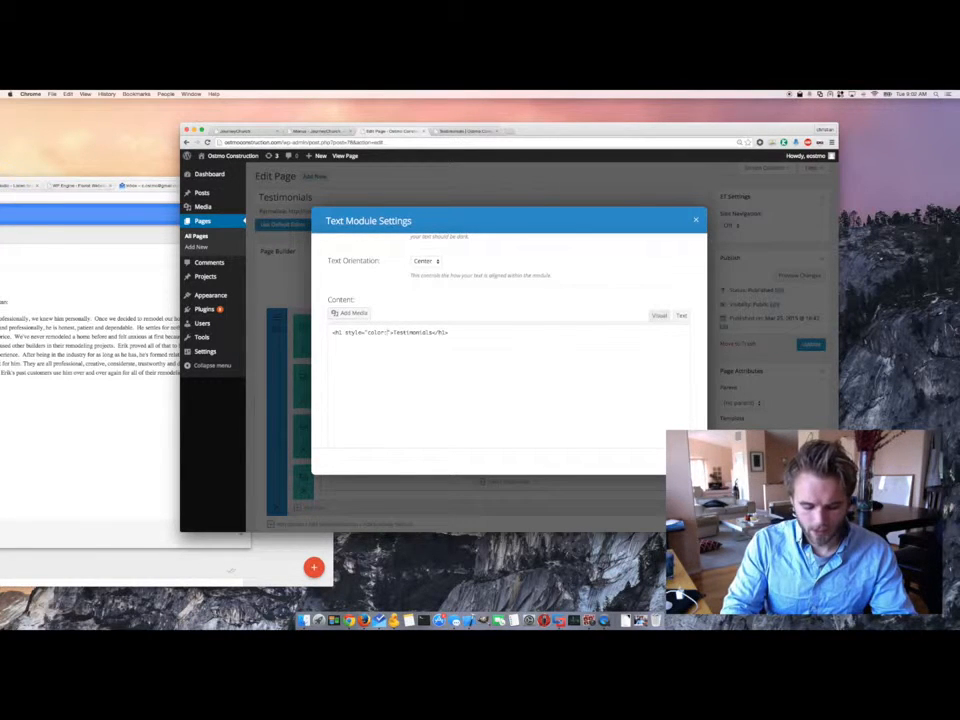
pyautogui.write(' blue;')
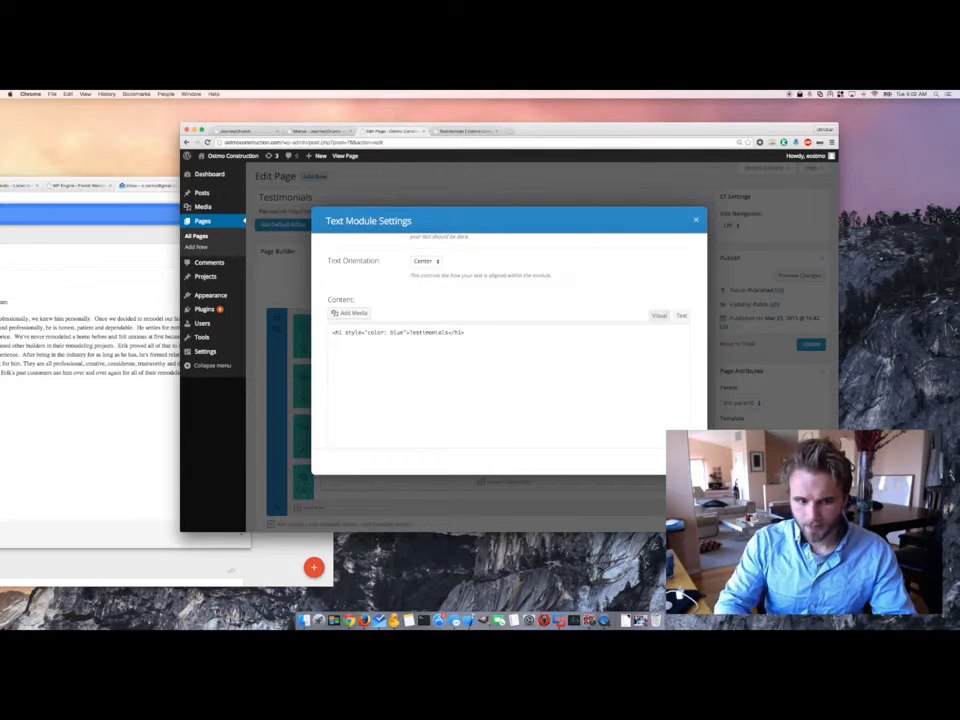
pyautogui.click(684, 461)
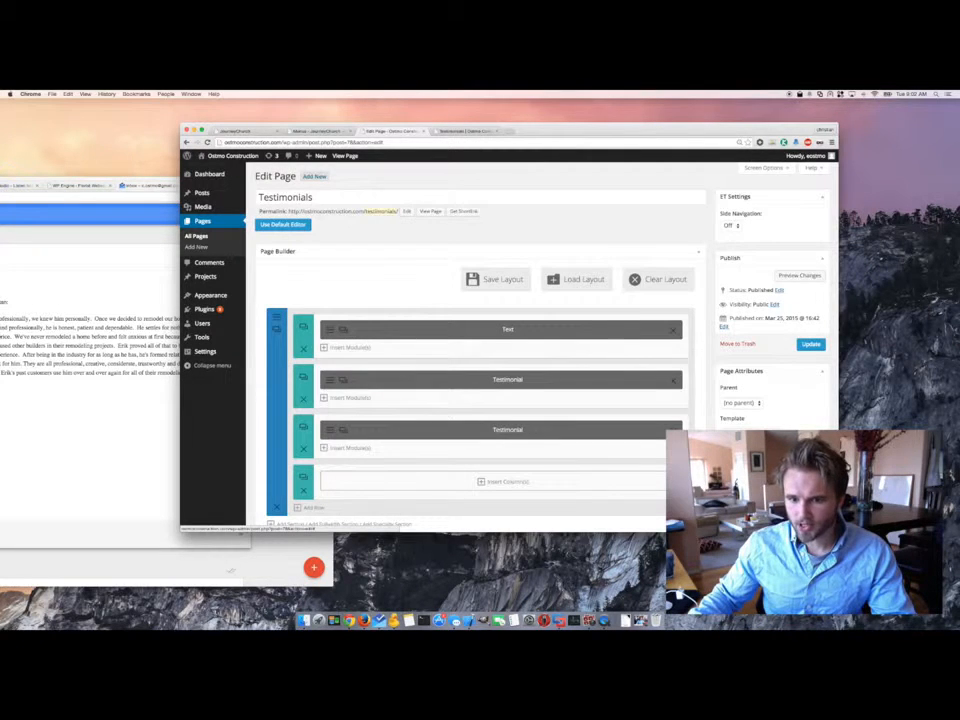
# - Update the page, check the blue heading on the reloaded live page, then reopen the heading's Text module
pyautogui.click(811, 345)
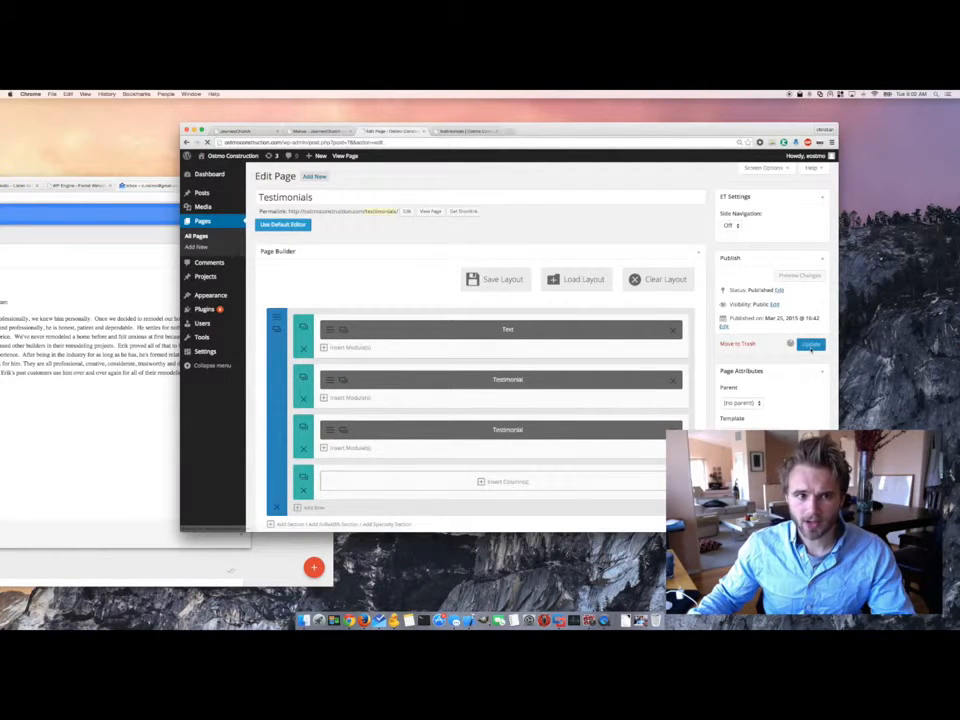
pyautogui.click(466, 131)
pyautogui.click(208, 142)
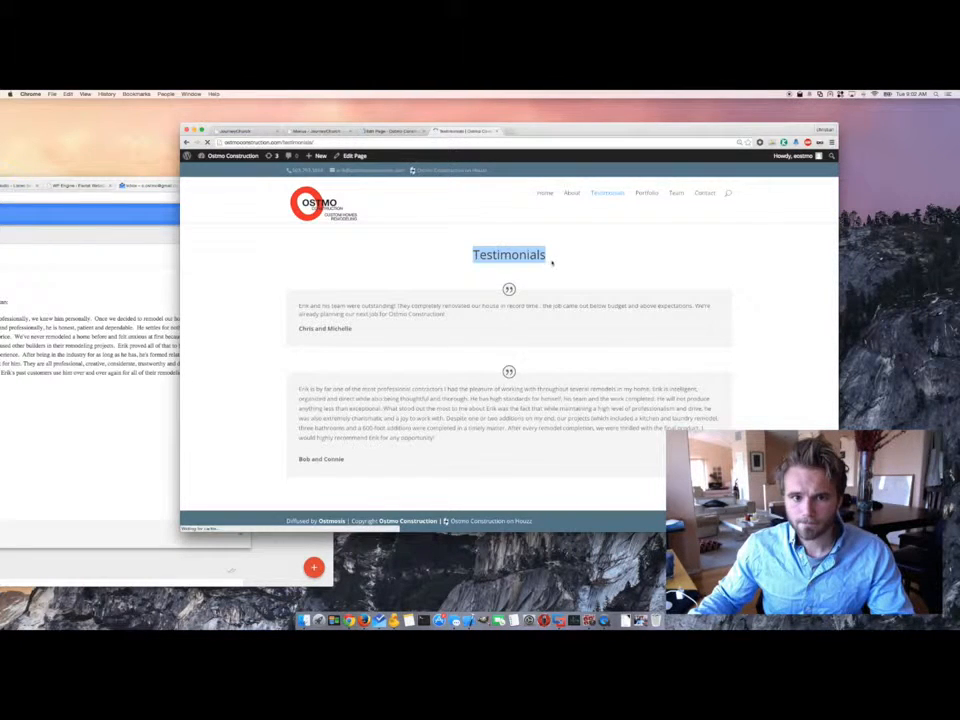
pyautogui.moveTo(560, 260); pyautogui.dragTo(481, 258)
pyautogui.click(618, 253)
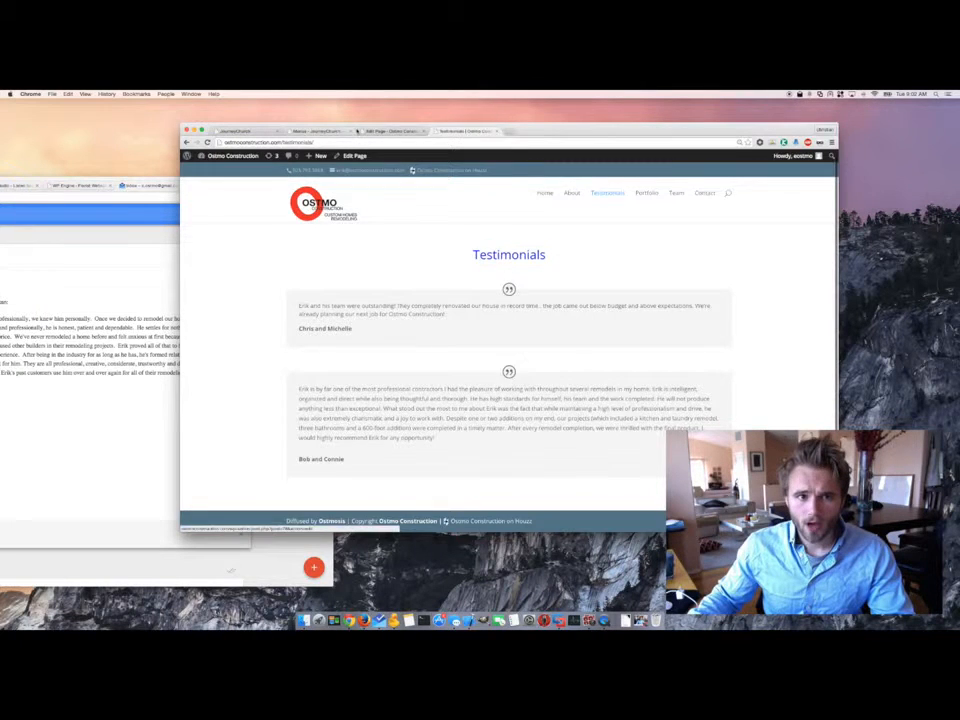
pyautogui.click(392, 131)
pyautogui.click(331, 355)
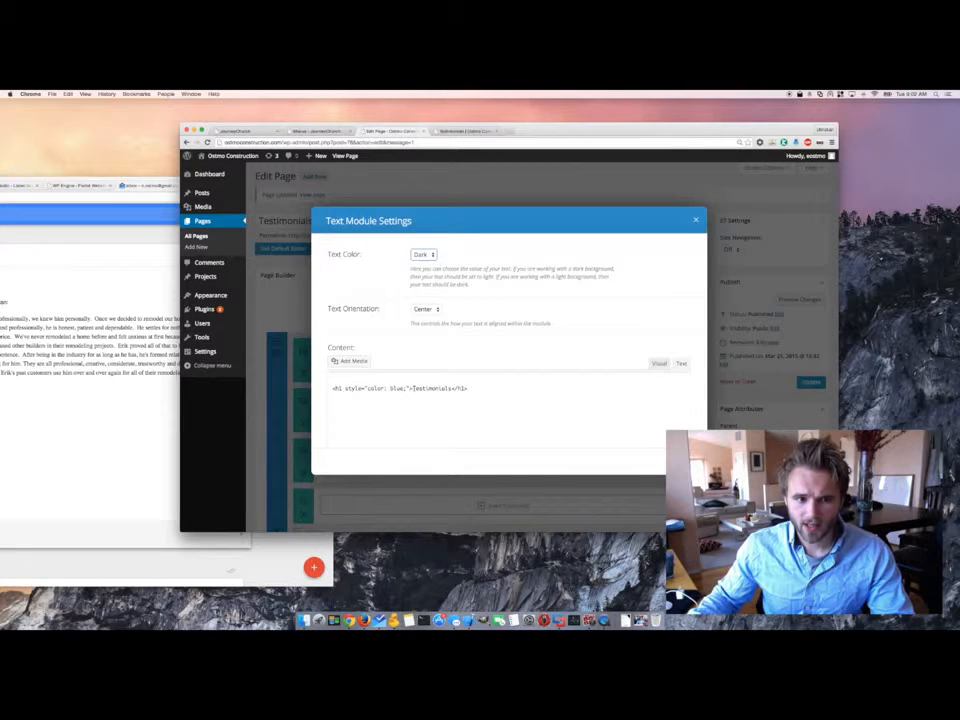
# - Delete the style attribute from the h1, return to Visual, and leave Text Color on Dark
pyautogui.moveTo(408, 388); pyautogui.dragTo(340, 388)
pyautogui.press('BackSpace')
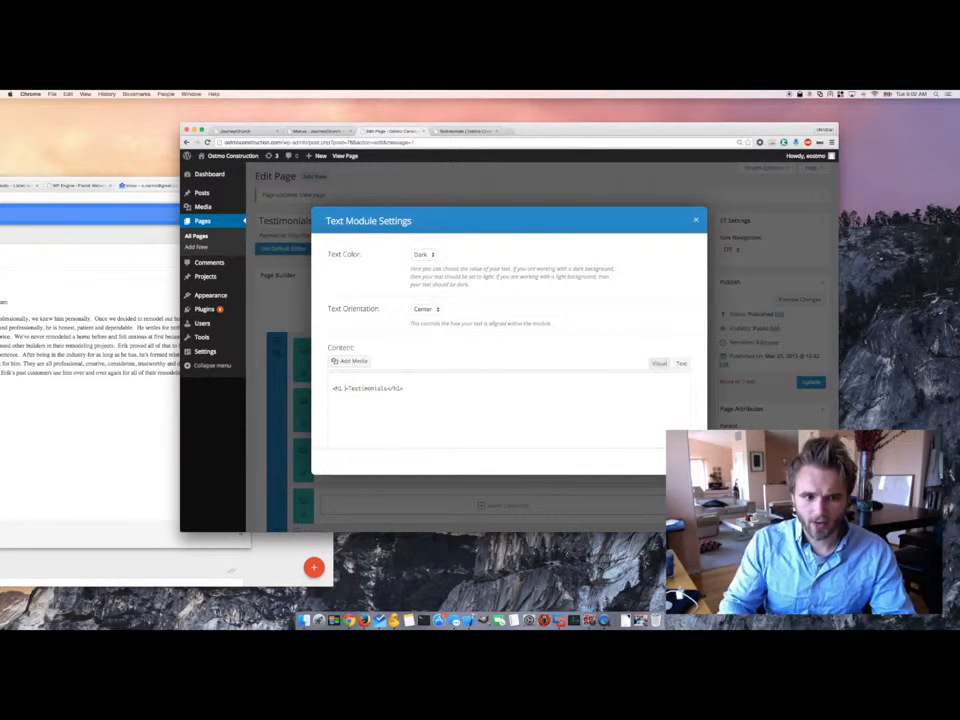
pyautogui.click(659, 363)
pyautogui.moveTo(459, 408); pyautogui.dragTo(330, 408)
pyautogui.click(422, 255)
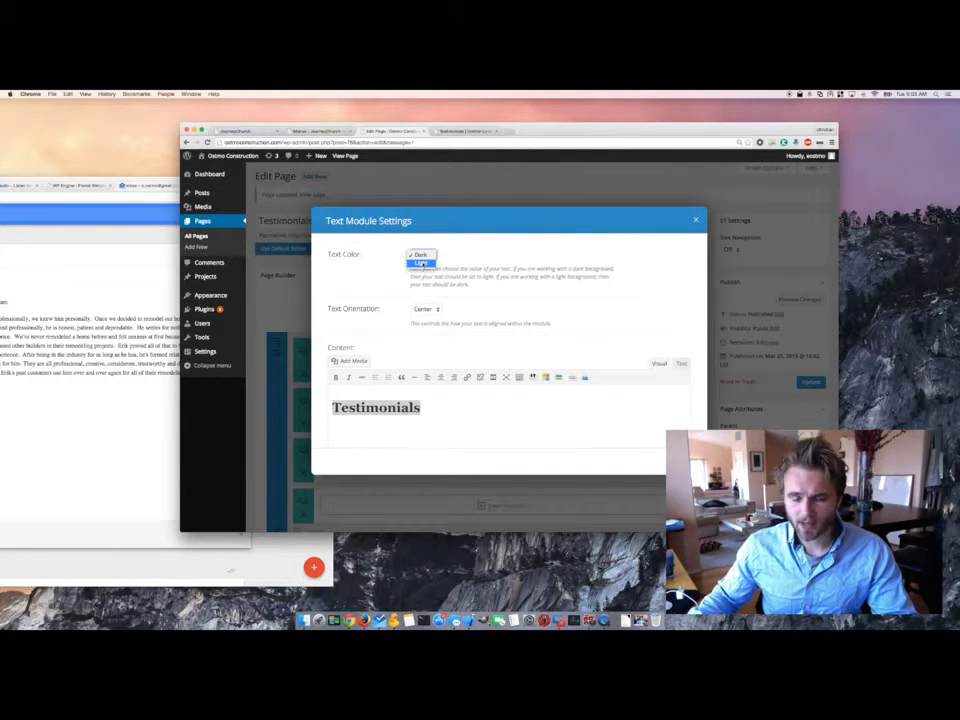
pyautogui.click(459, 144)
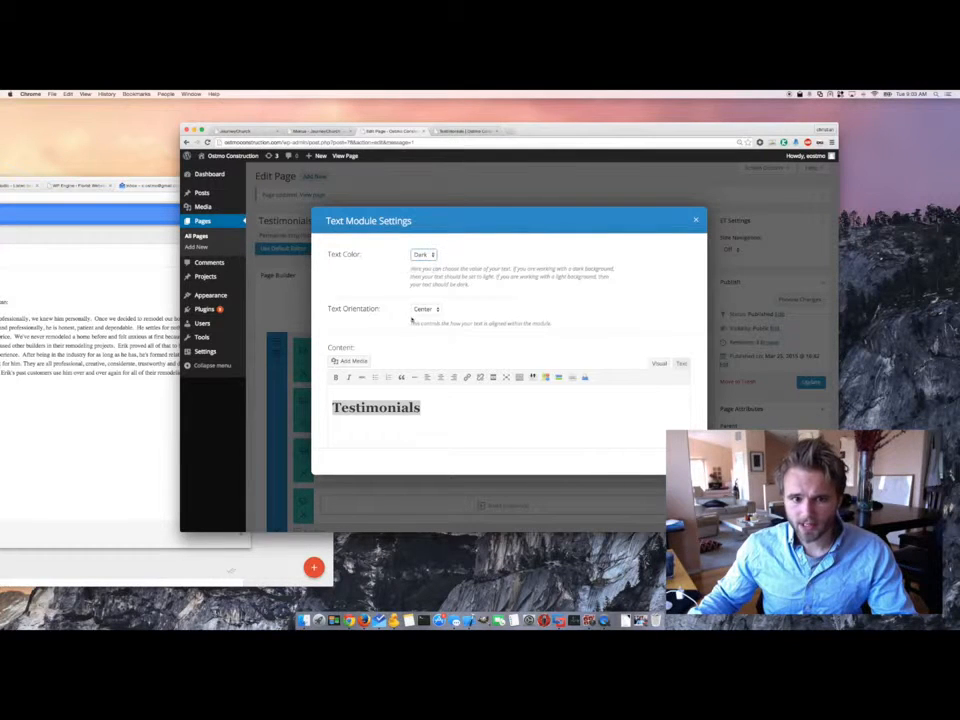
# - Compare with the Testimonials heading on the live page, then go back to the editor
pyautogui.click(446, 132)
pyautogui.moveTo(541, 256); pyautogui.dragTo(396, 260)
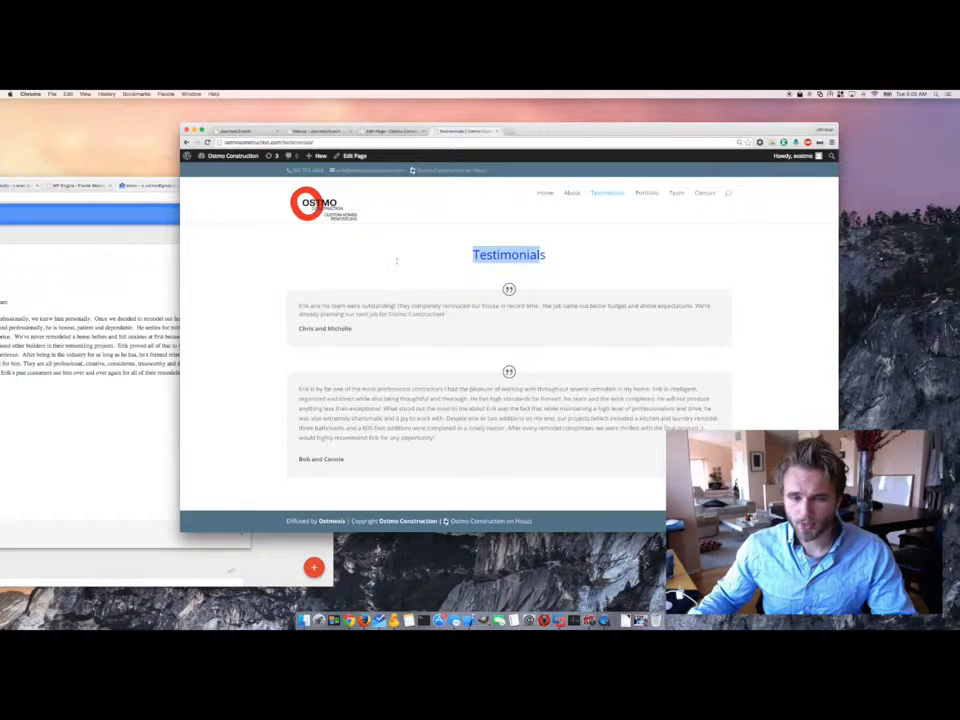
pyautogui.moveTo(548, 257); pyautogui.dragTo(386, 255)
pyautogui.click(440, 254)
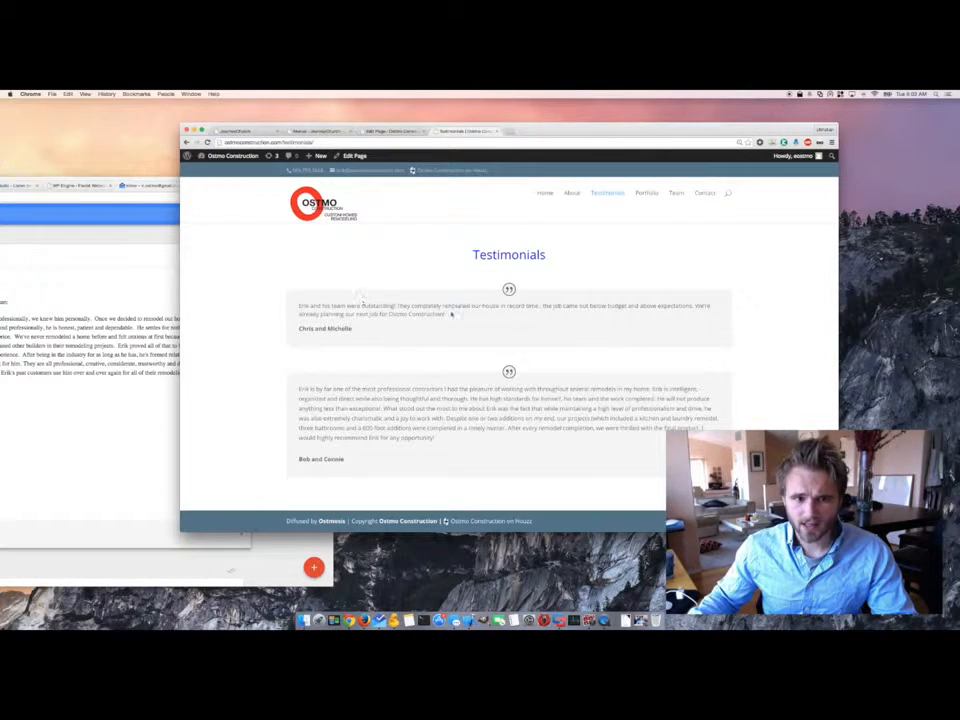
pyautogui.moveTo(474, 254); pyautogui.dragTo(546, 257)
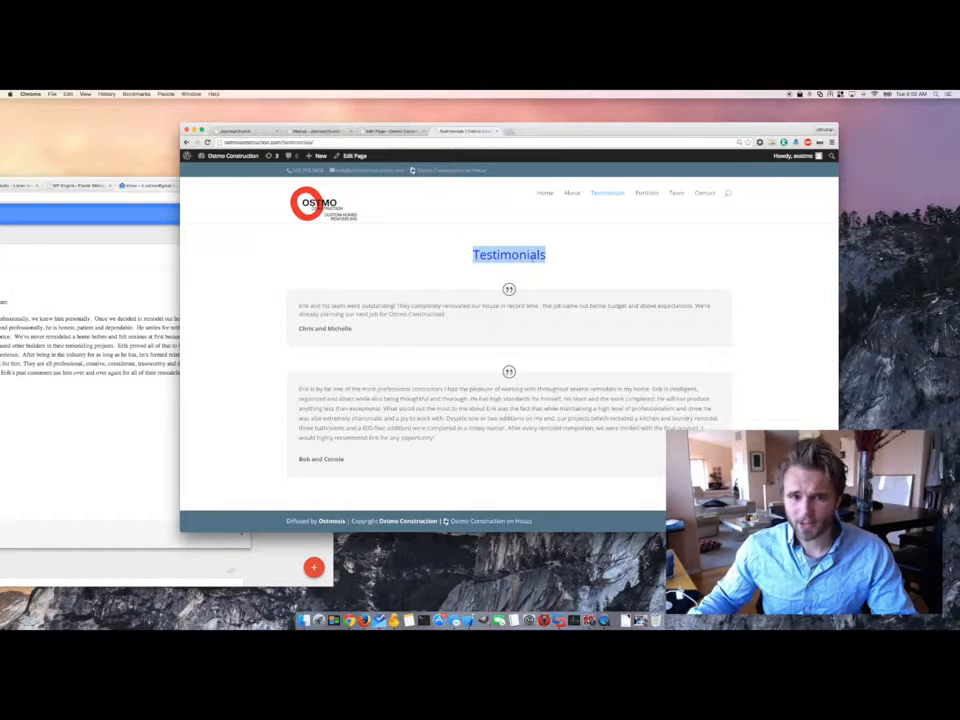
pyautogui.hotkey('ctrl', 'shift', 'Tab')
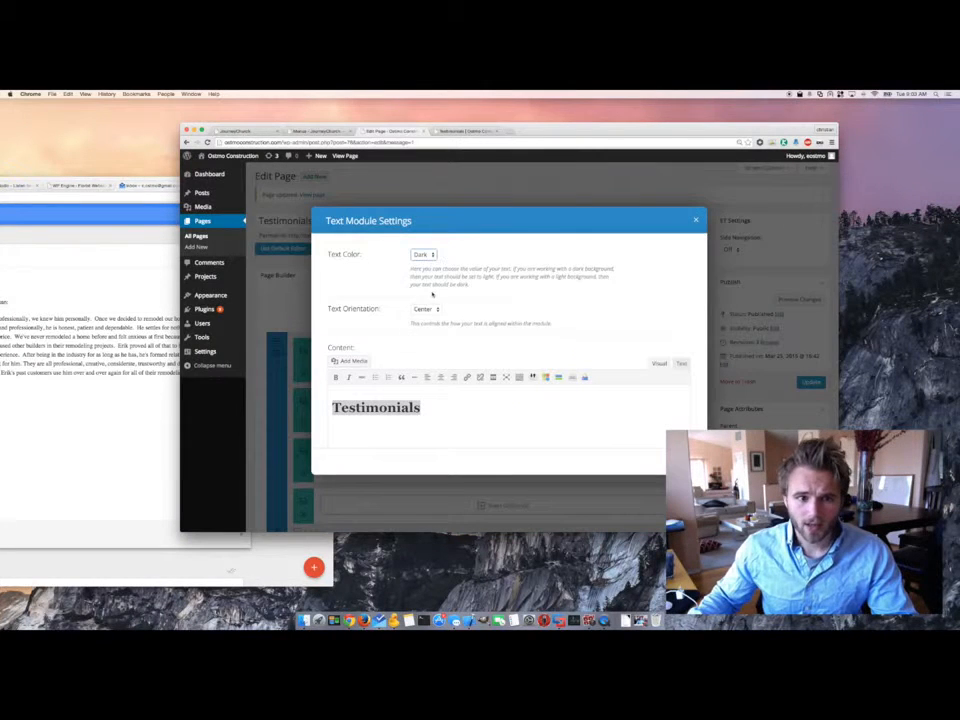
# - Check the live page, then close the heading module settings without saving
pyautogui.click(464, 133)
pyautogui.click(496, 257)
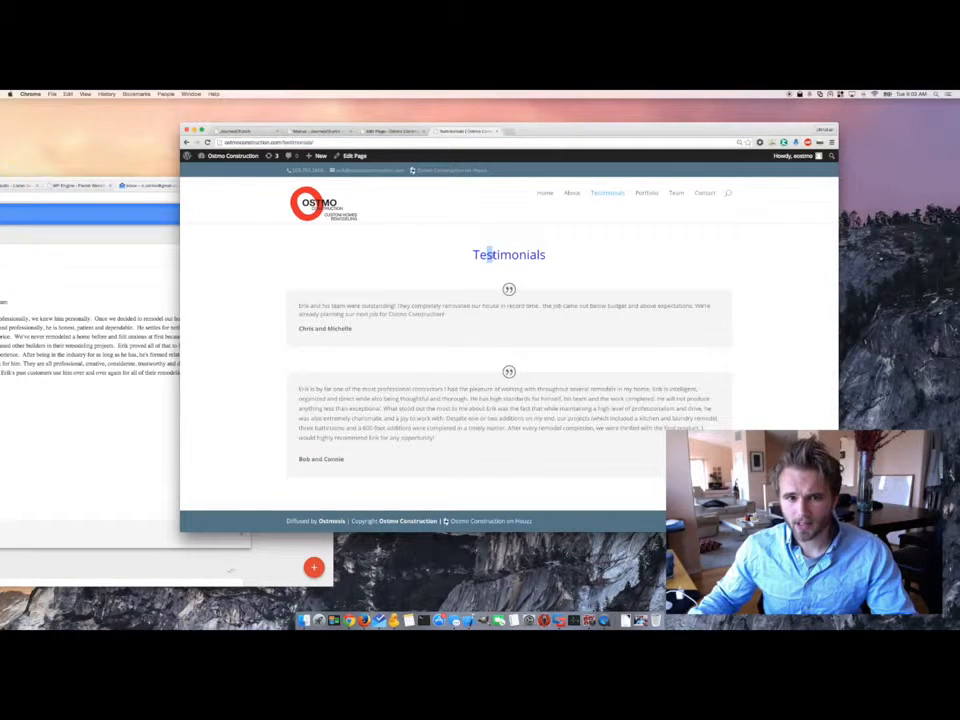
pyautogui.click(397, 131)
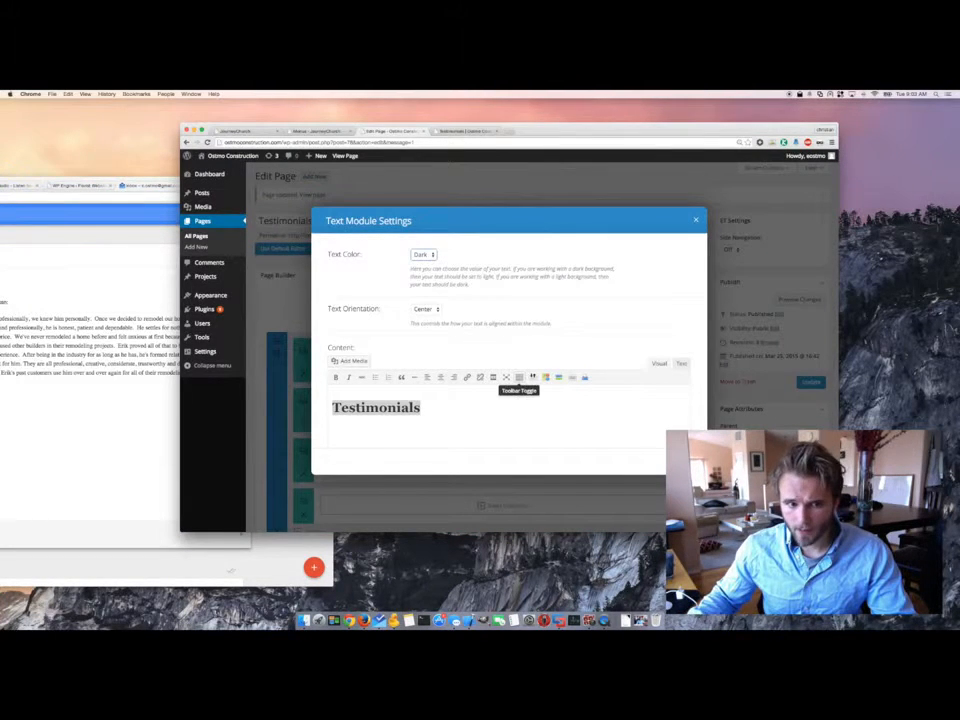
pyautogui.scroll(-2, 480, 420)
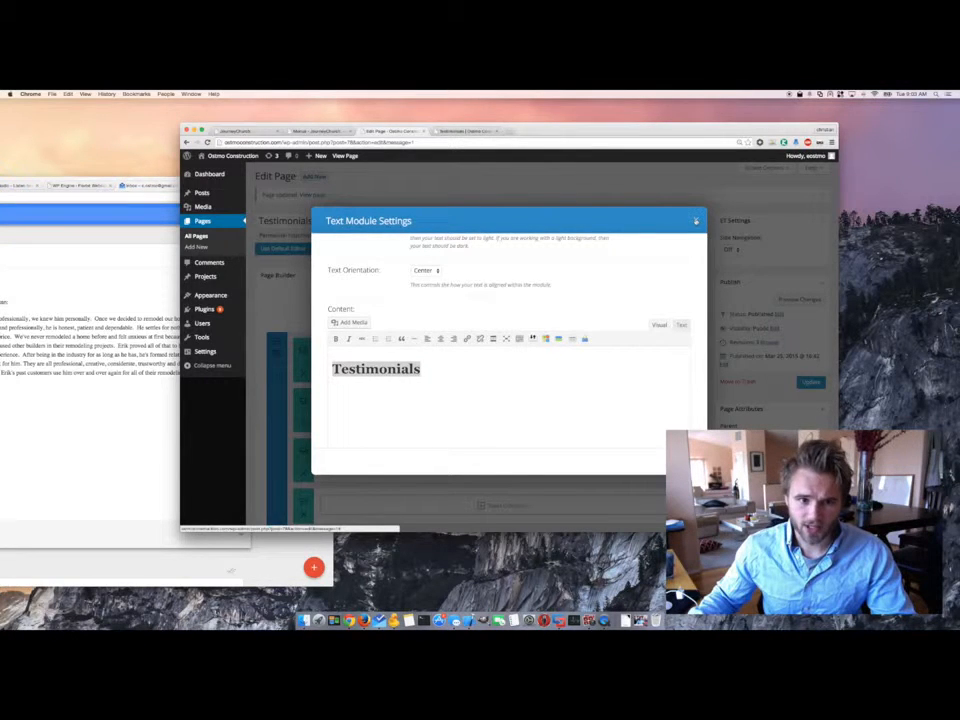
pyautogui.scroll(2, 680, 287)
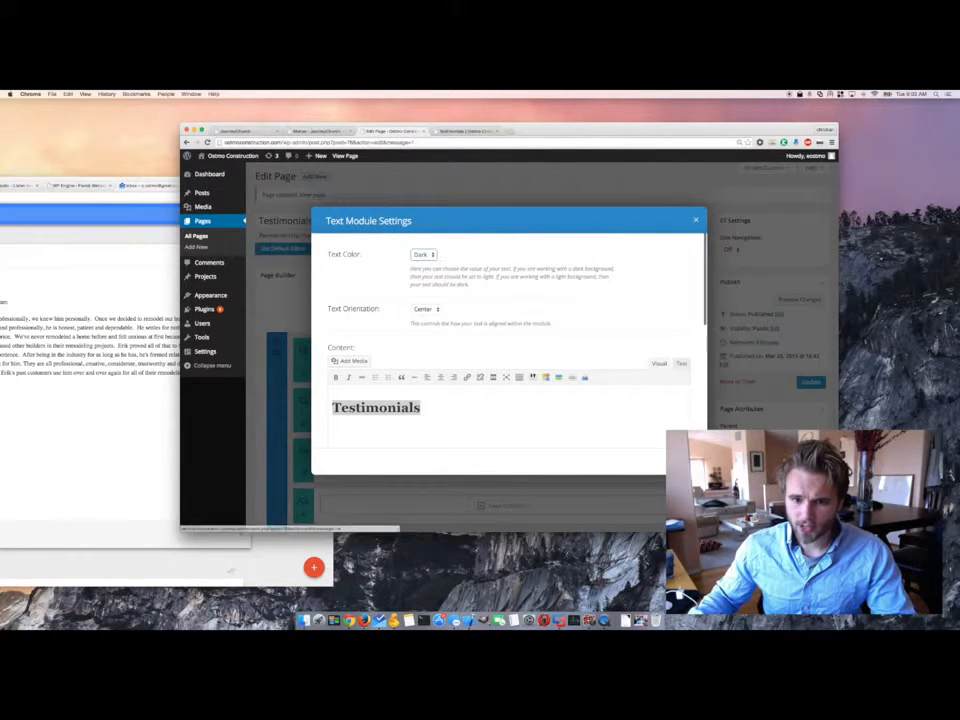
pyautogui.click(696, 220)
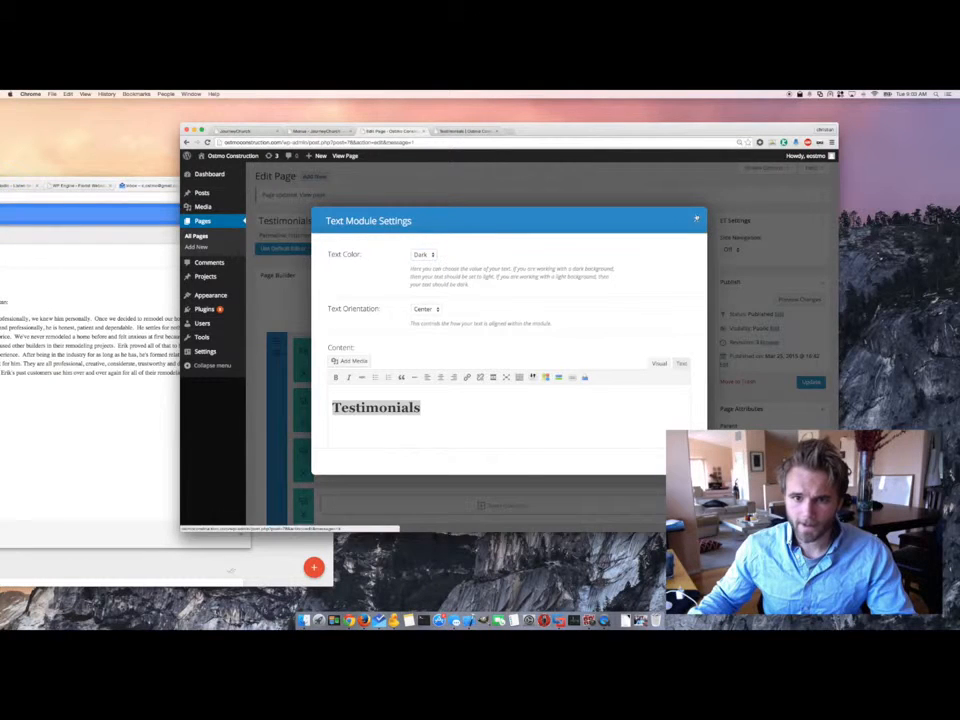
pyautogui.scroll(-2, 418, 410)
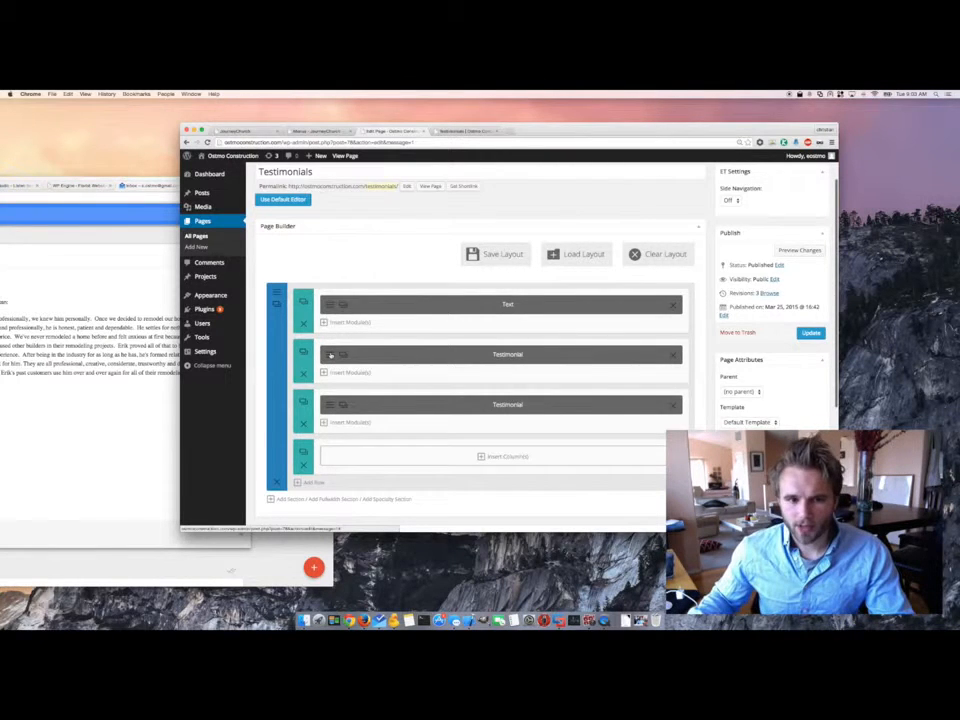
# - Open the first testimonial's settings and compare its author and job title with the live page
pyautogui.click(330, 354)
pyautogui.click(471, 131)
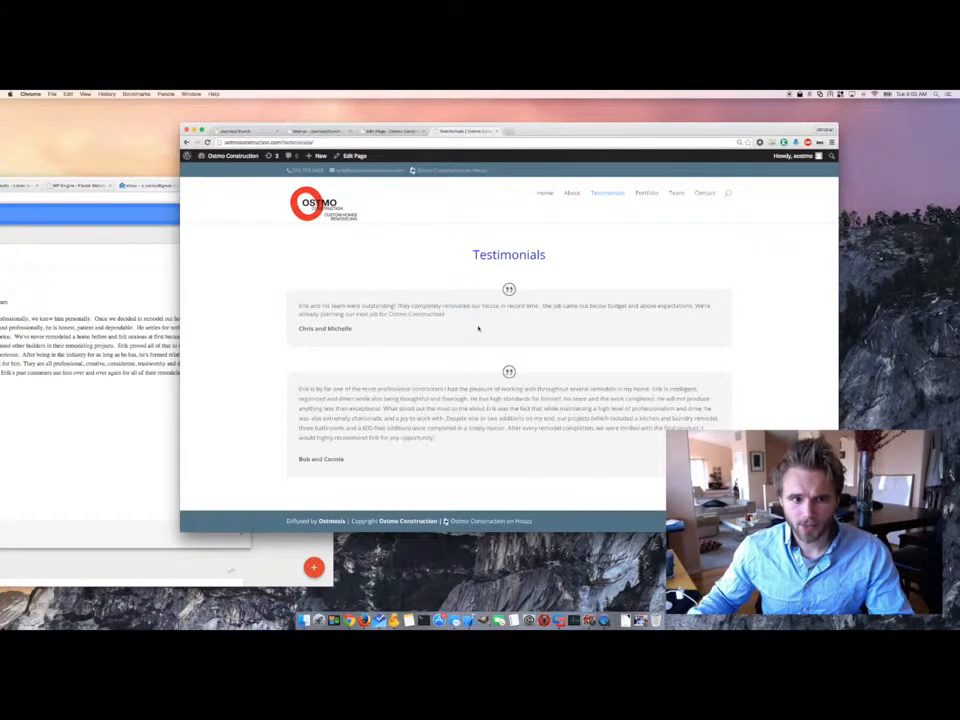
pyautogui.moveTo(444, 306); pyautogui.dragTo(300, 306)
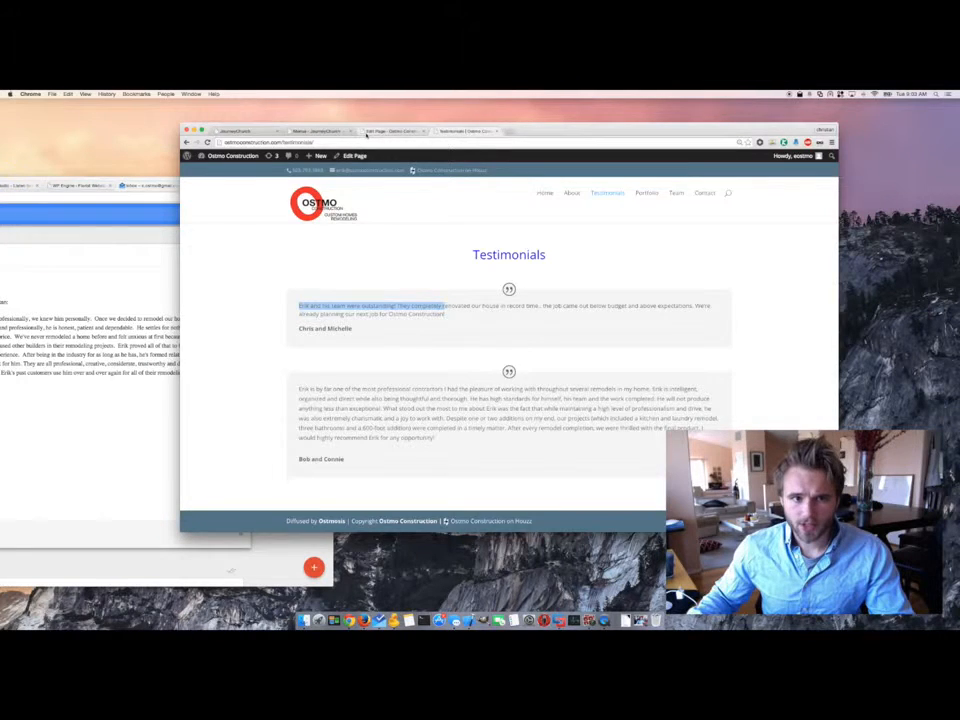
pyautogui.click(376, 131)
pyautogui.moveTo(346, 256); pyautogui.dragTo(373, 258)
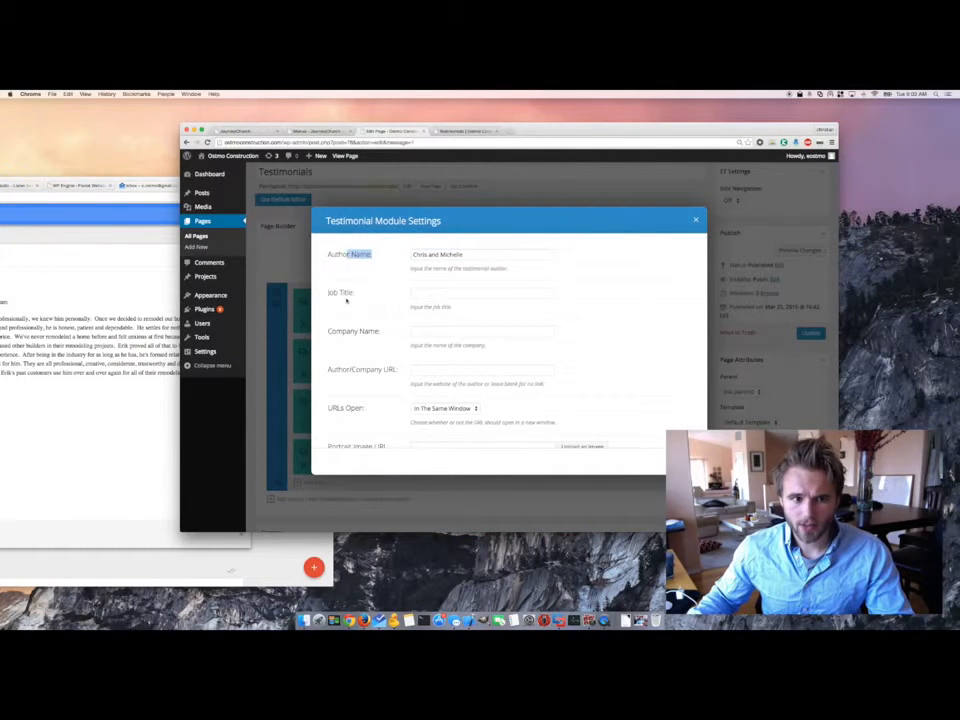
pyautogui.moveTo(329, 295); pyautogui.dragTo(377, 337)
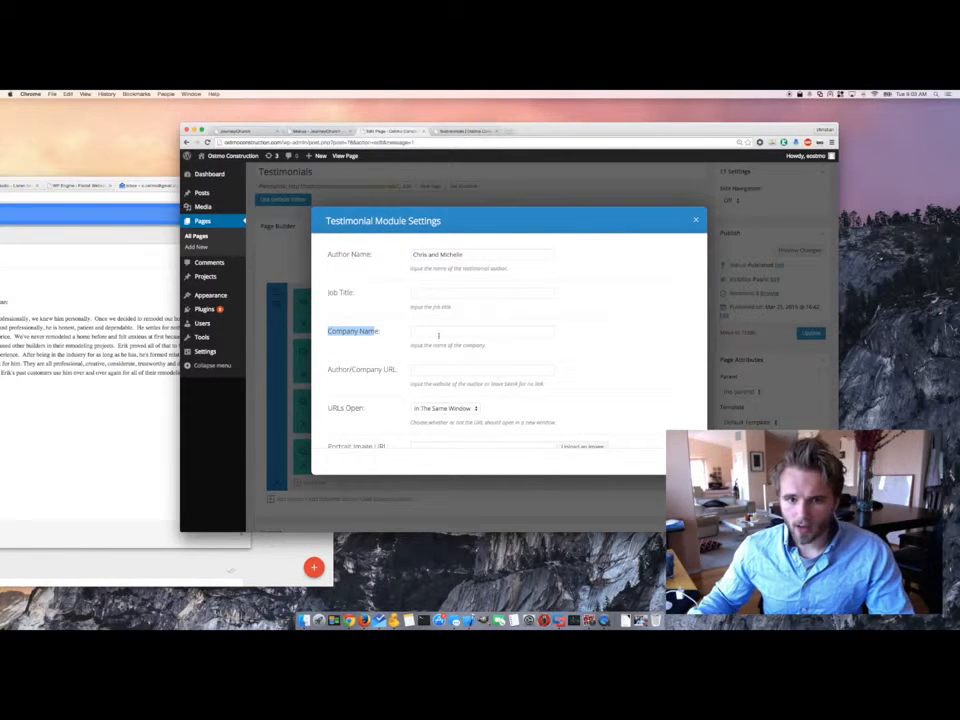
# - Leave Company Name and Author/Company URL blank, keep URLs opening In The Same Window, and view the live page
pyautogui.click(405, 331)
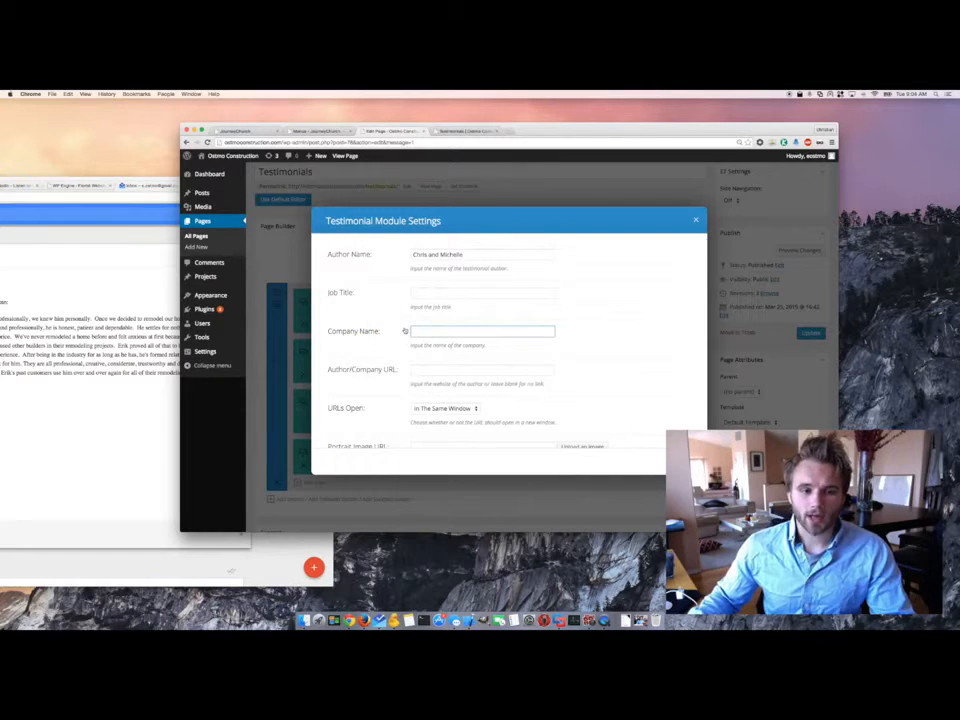
pyautogui.click(426, 372)
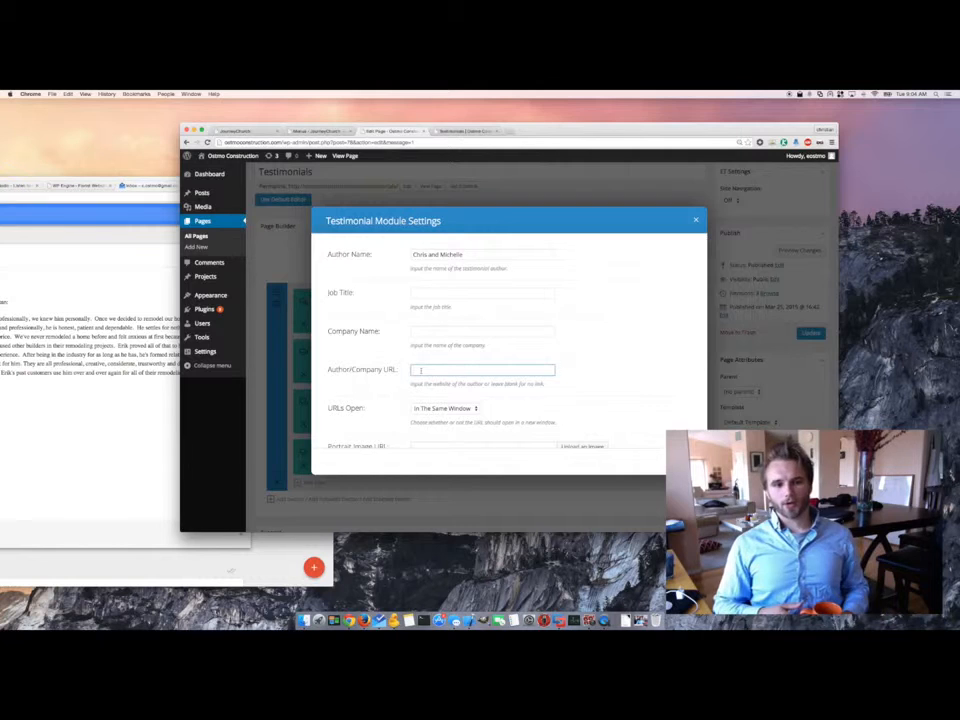
pyautogui.click(378, 373)
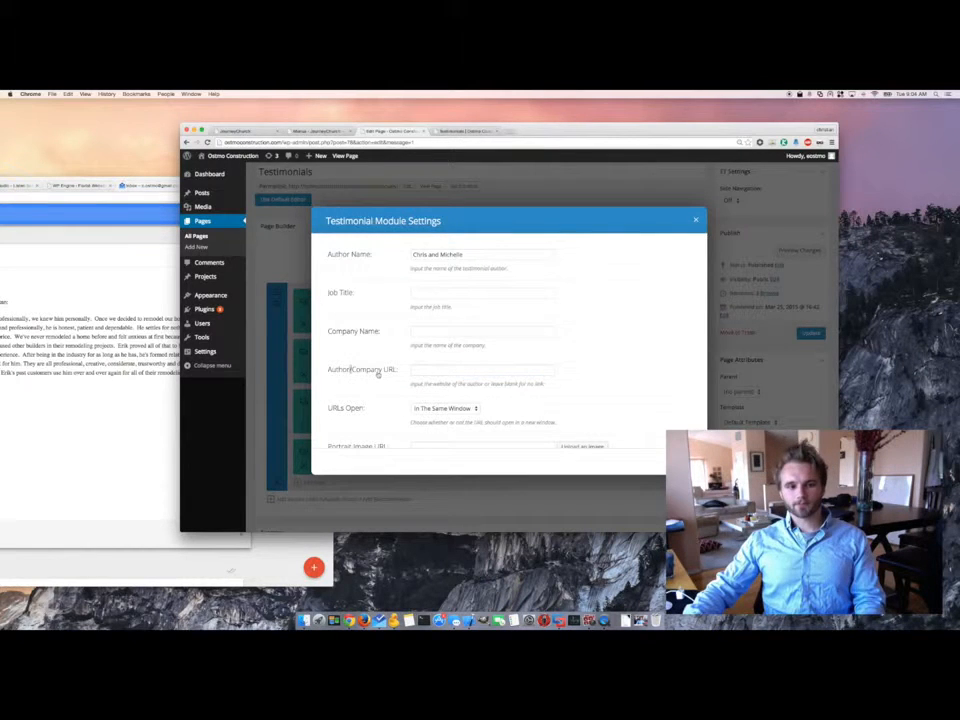
pyautogui.scroll(-2, 380, 402)
pyautogui.scroll(-2, 379, 405)
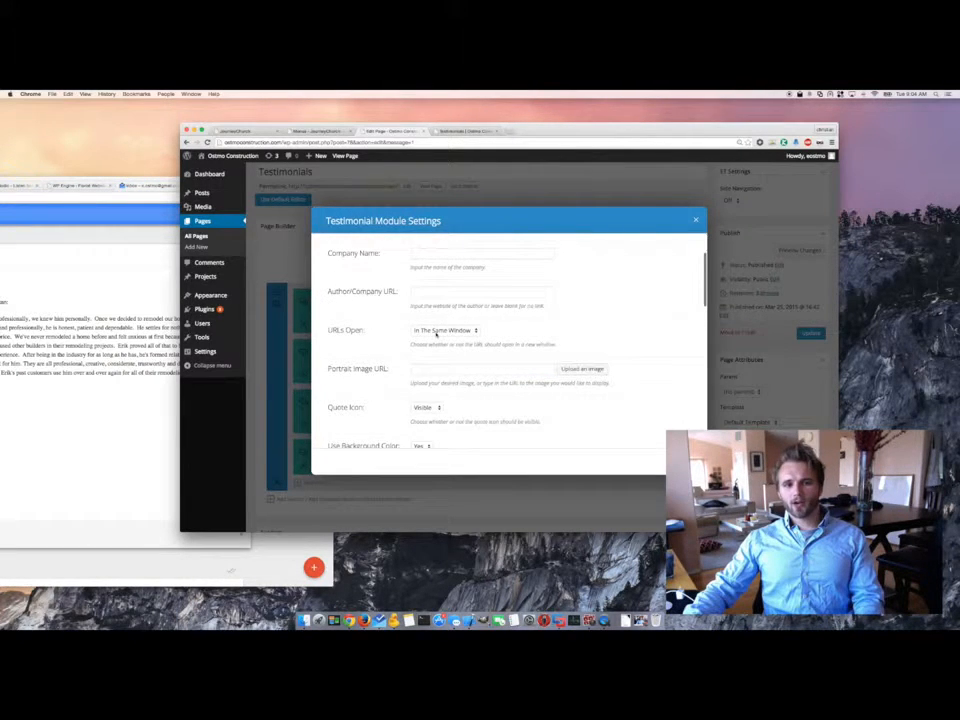
pyautogui.click(440, 331)
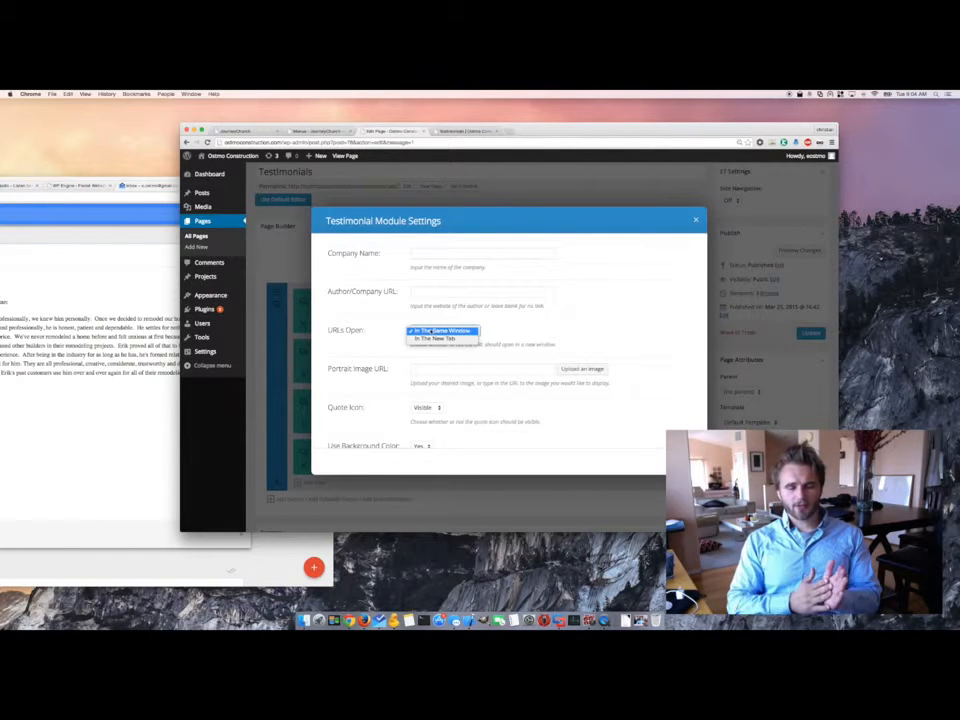
pyautogui.click(455, 132)
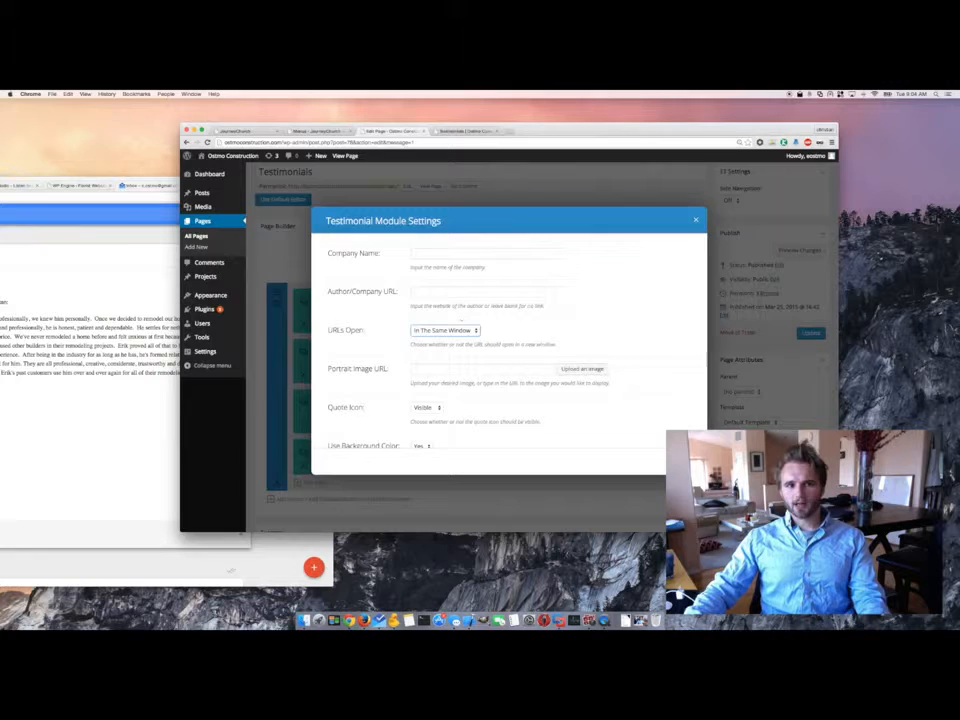
pyautogui.click(465, 131)
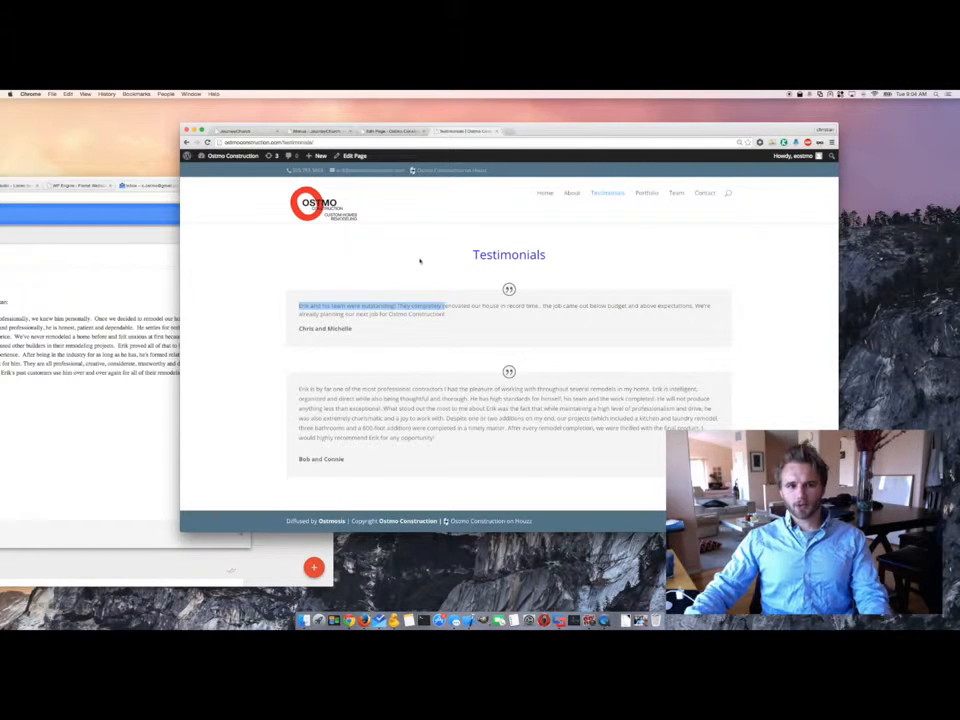
# - Return to the testimonial settings and move past the Portrait Image URL field
pyautogui.click(347, 336)
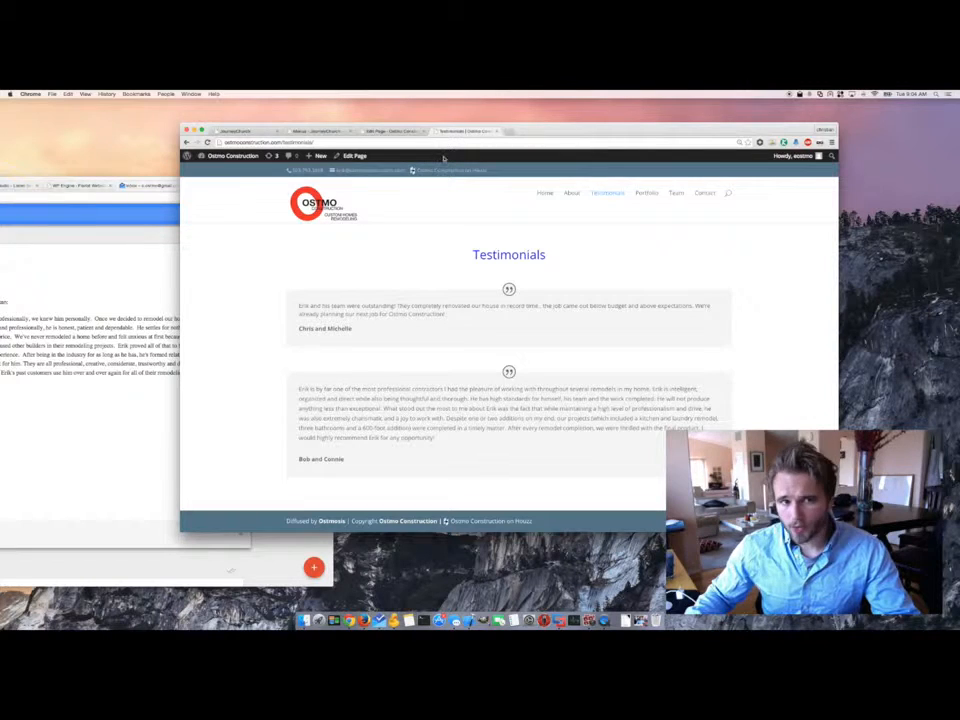
pyautogui.click(394, 131)
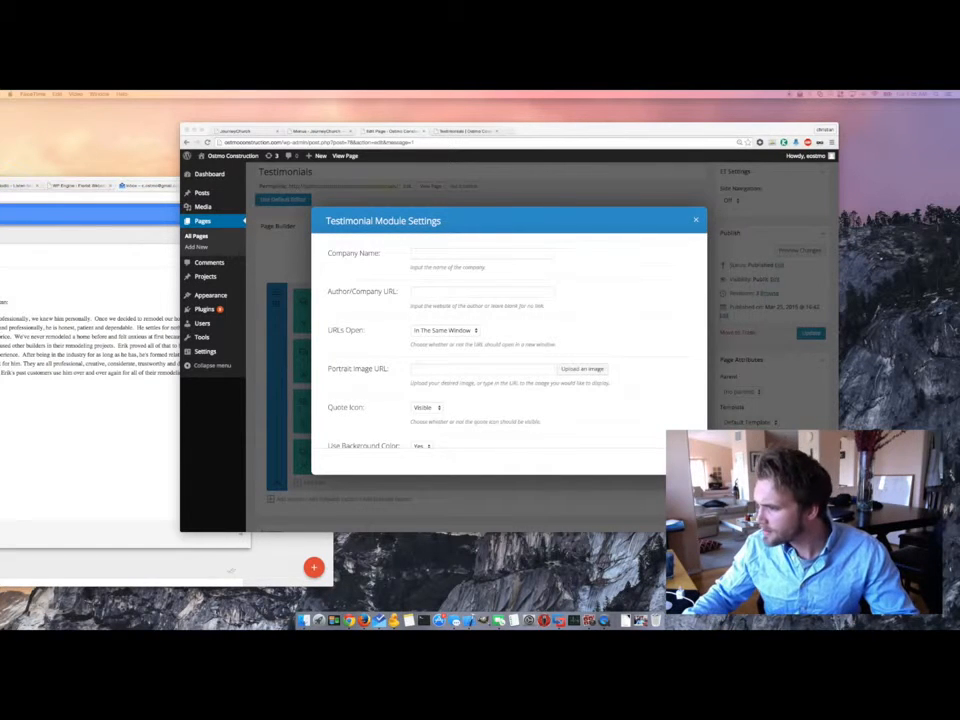
pyautogui.click(568, 361)
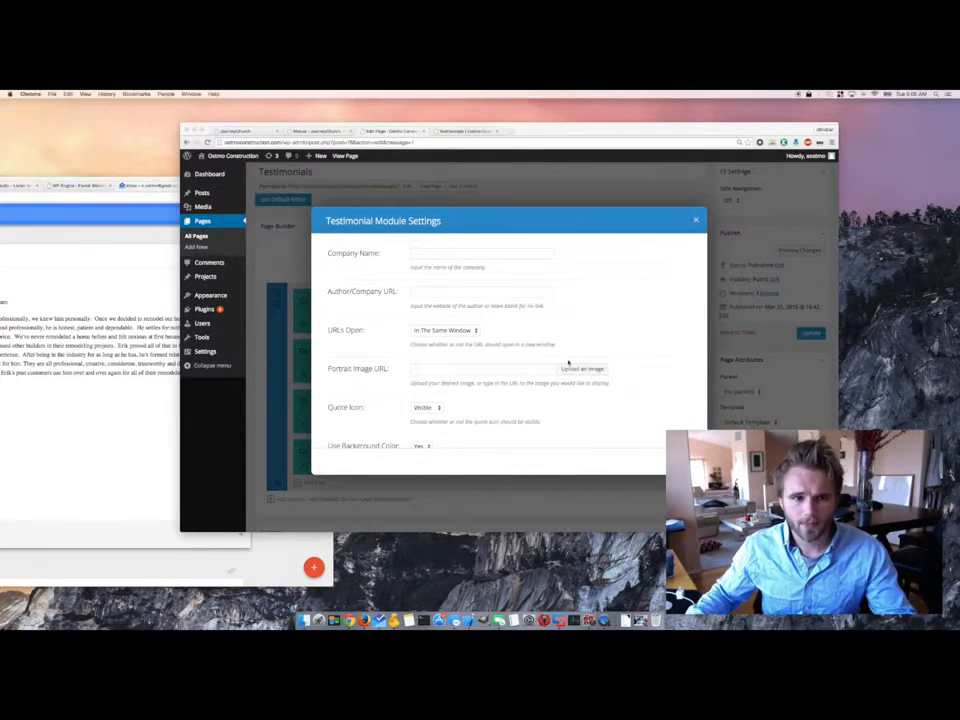
pyautogui.click(433, 372)
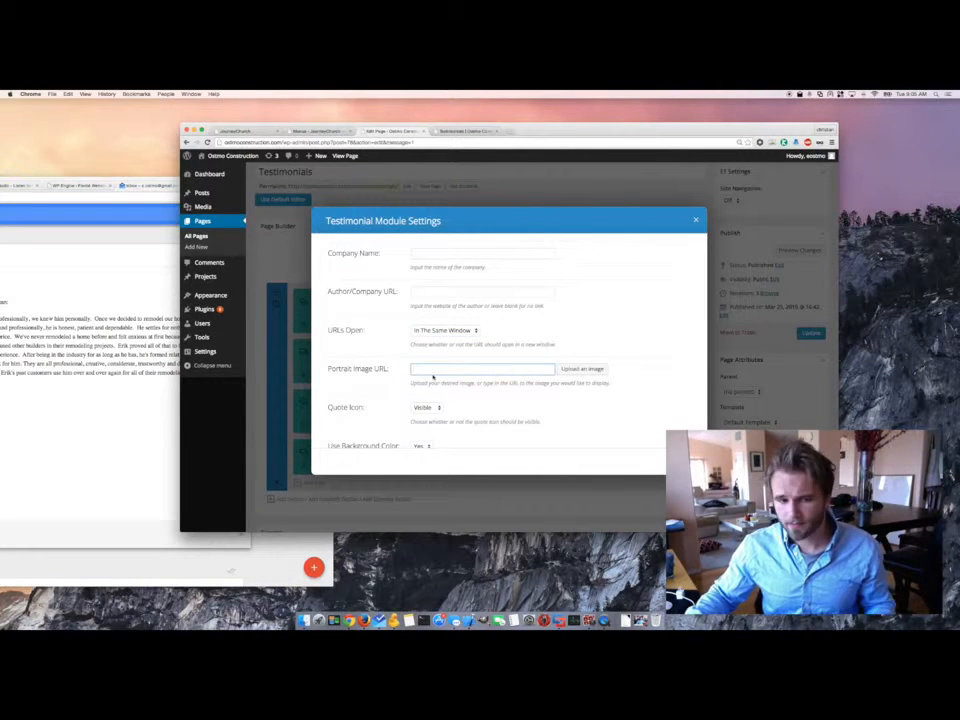
pyautogui.scroll(-3, 426, 378)
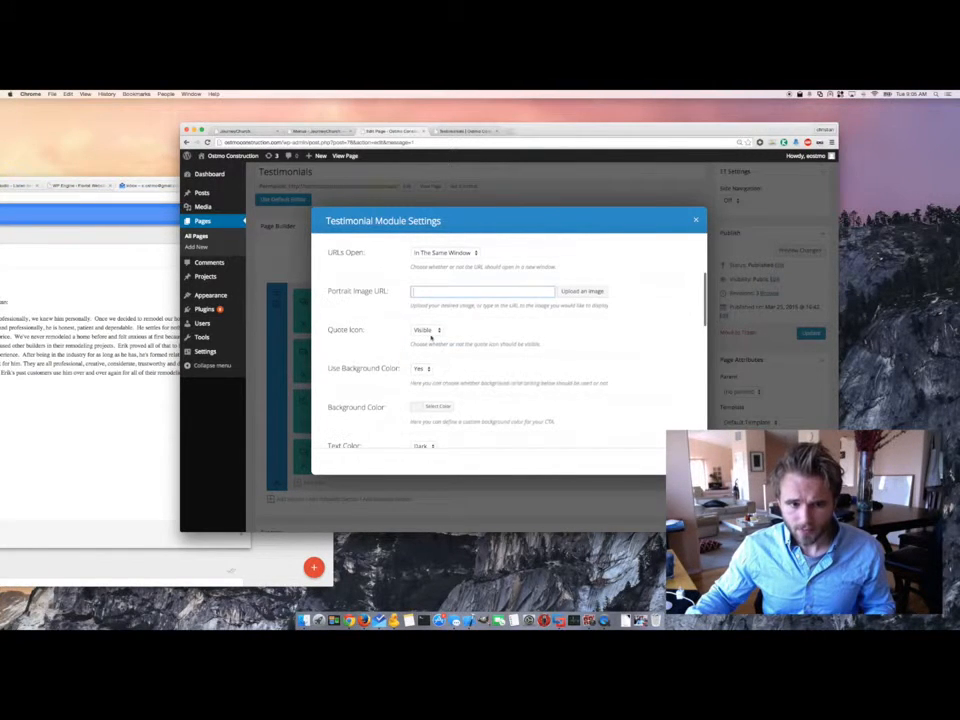
# - Compare the live first testimonial paragraph with the Quote Icon and Background Color settings
pyautogui.click(465, 131)
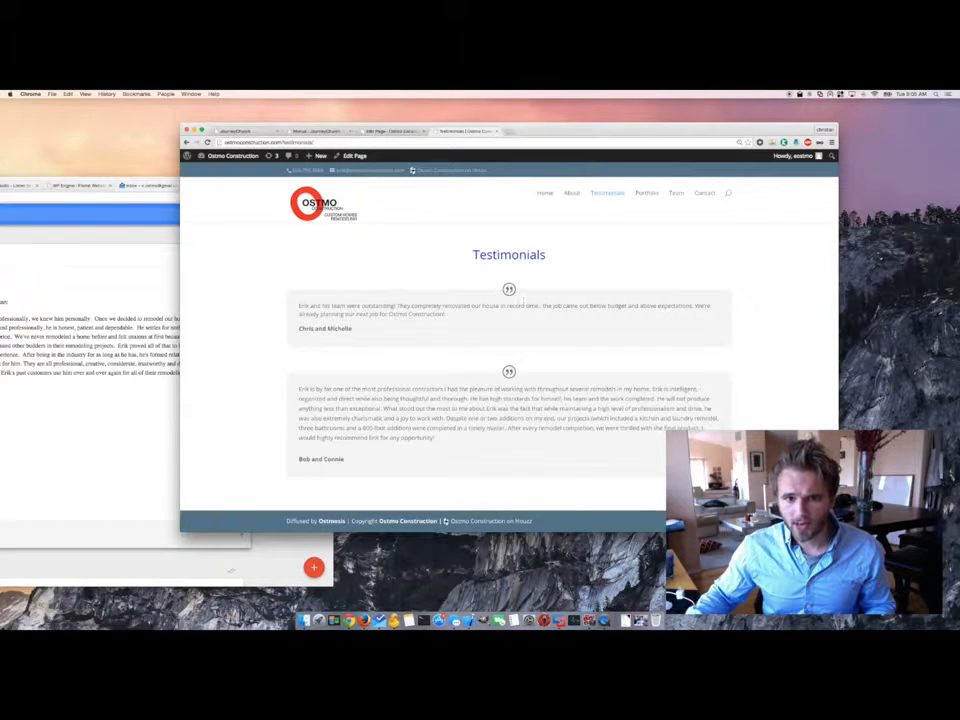
pyautogui.click(390, 131)
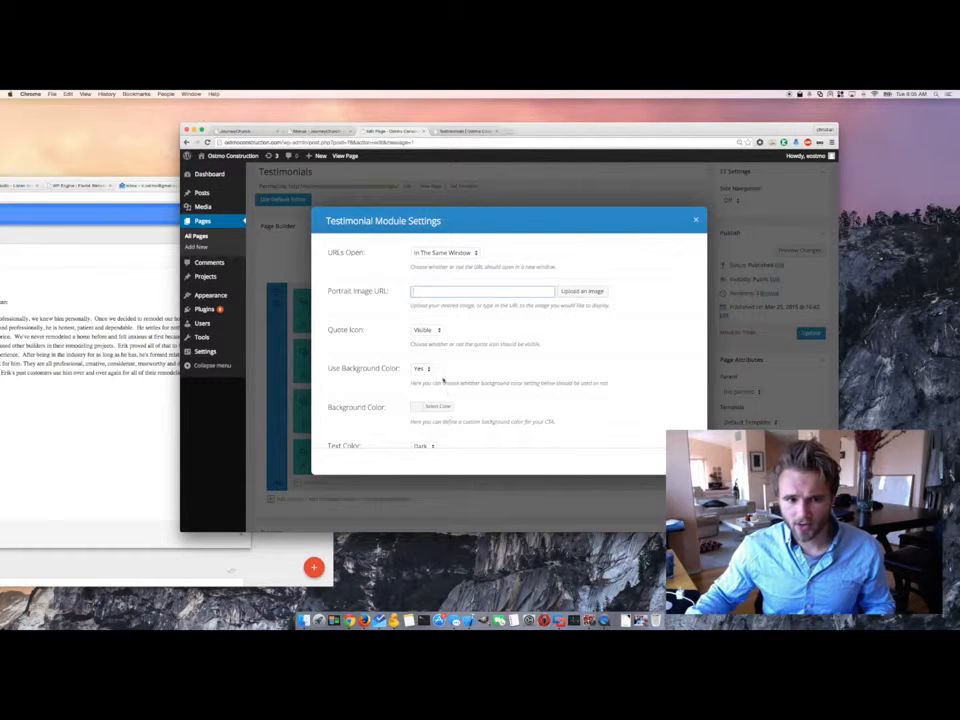
pyautogui.scroll(-3, 453, 374)
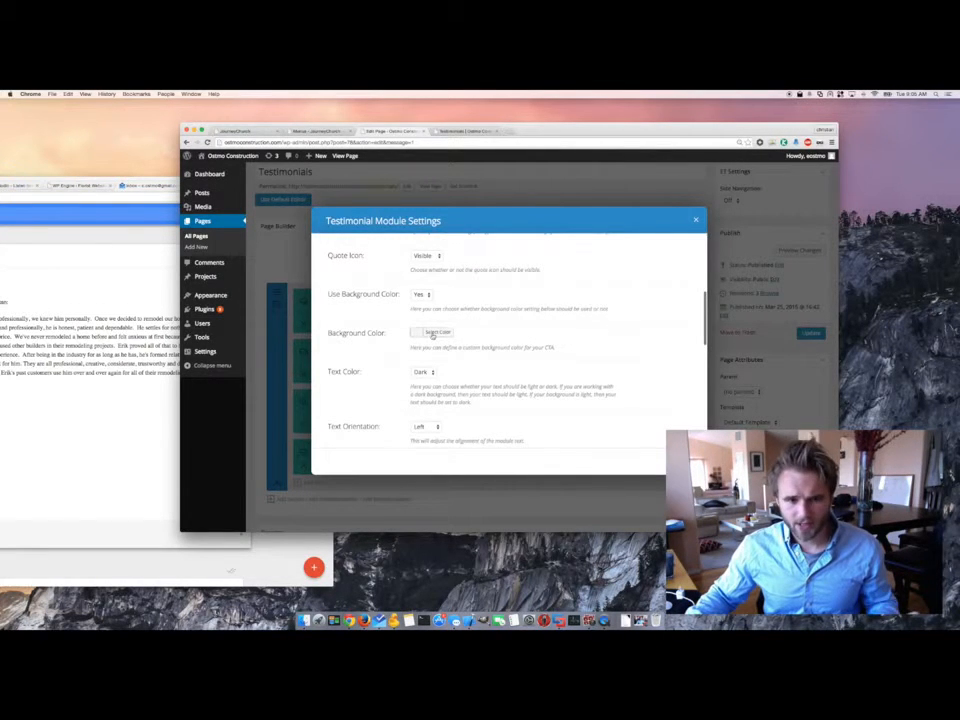
pyautogui.click(470, 131)
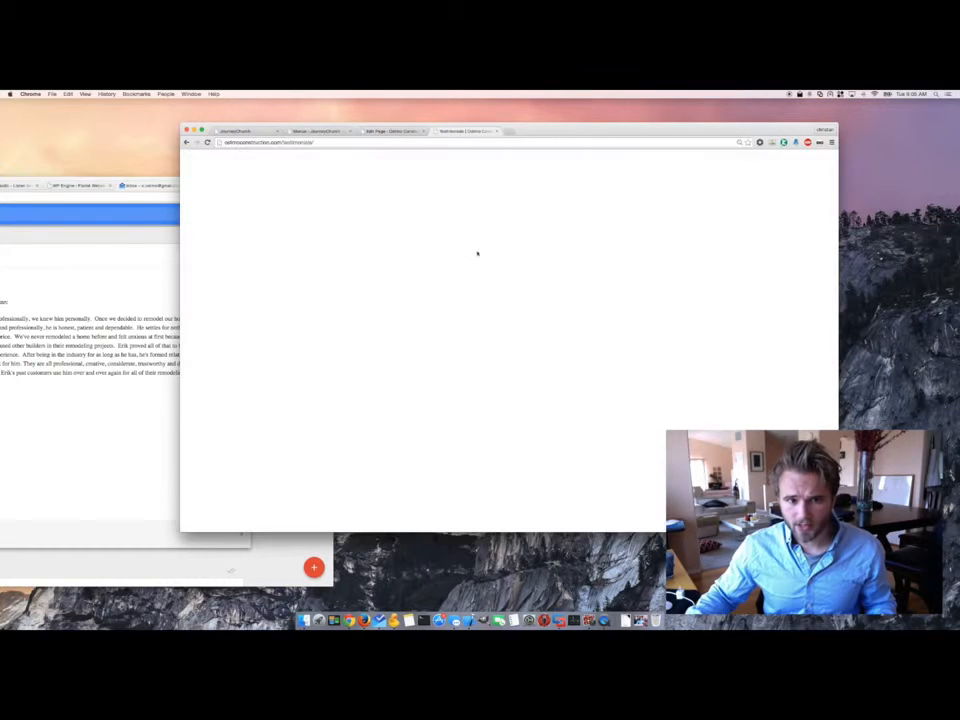
pyautogui.moveTo(476, 306); pyautogui.dragTo(349, 306)
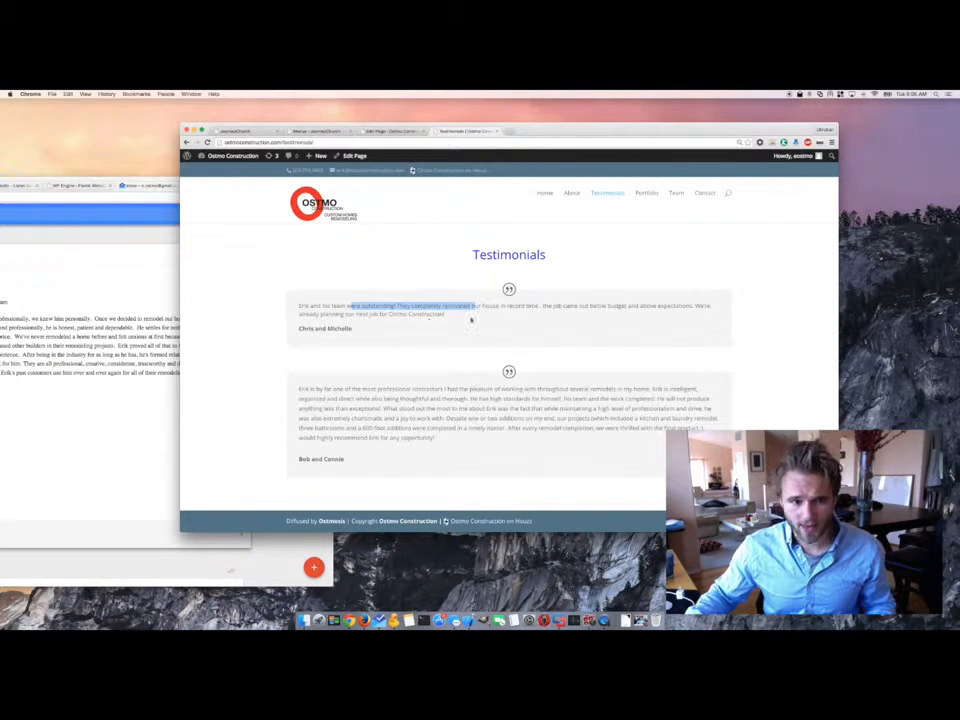
pyautogui.tripleClick(471, 319)
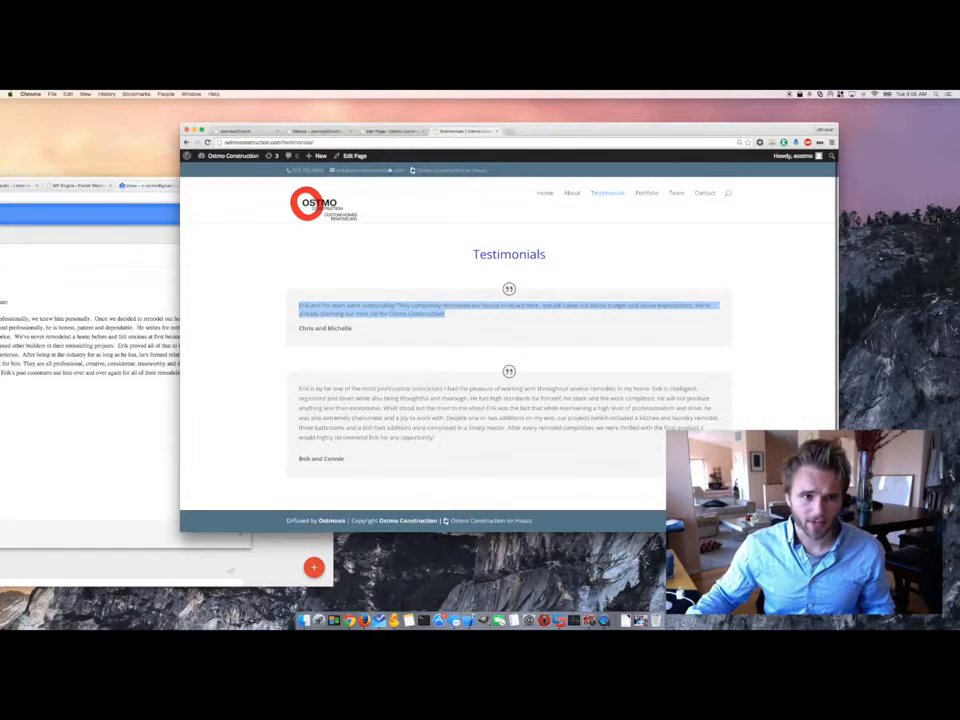
pyautogui.click(385, 131)
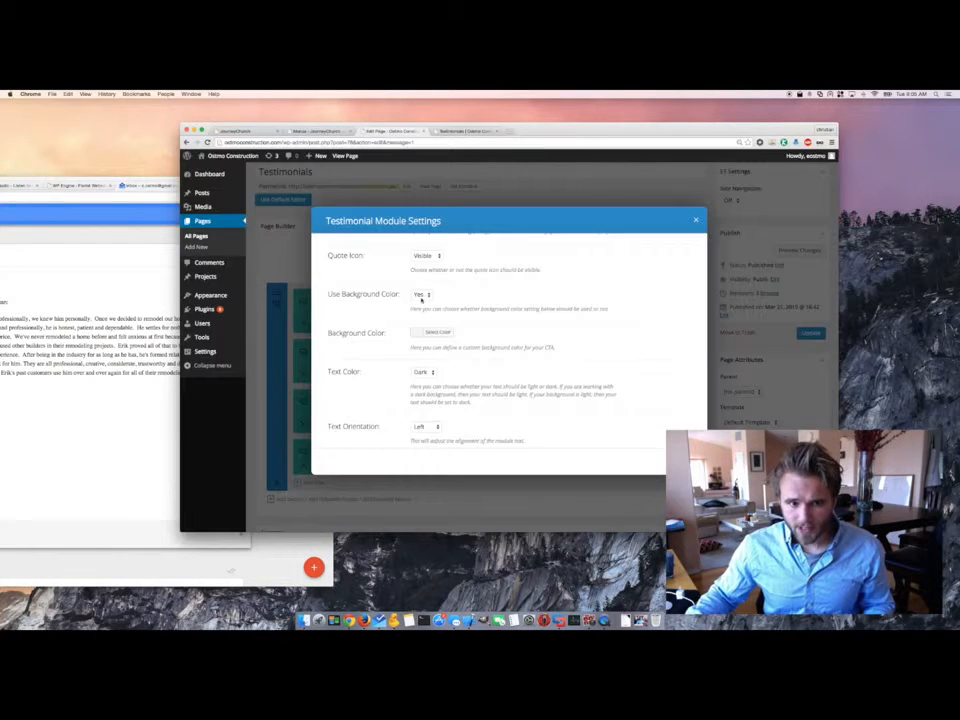
# - Leave the testimonial's Text Orientation on Left, review its content, and close Testimonial Module Settings
pyautogui.scroll(-1, 456, 340)
pyautogui.scroll(-1, 458, 343)
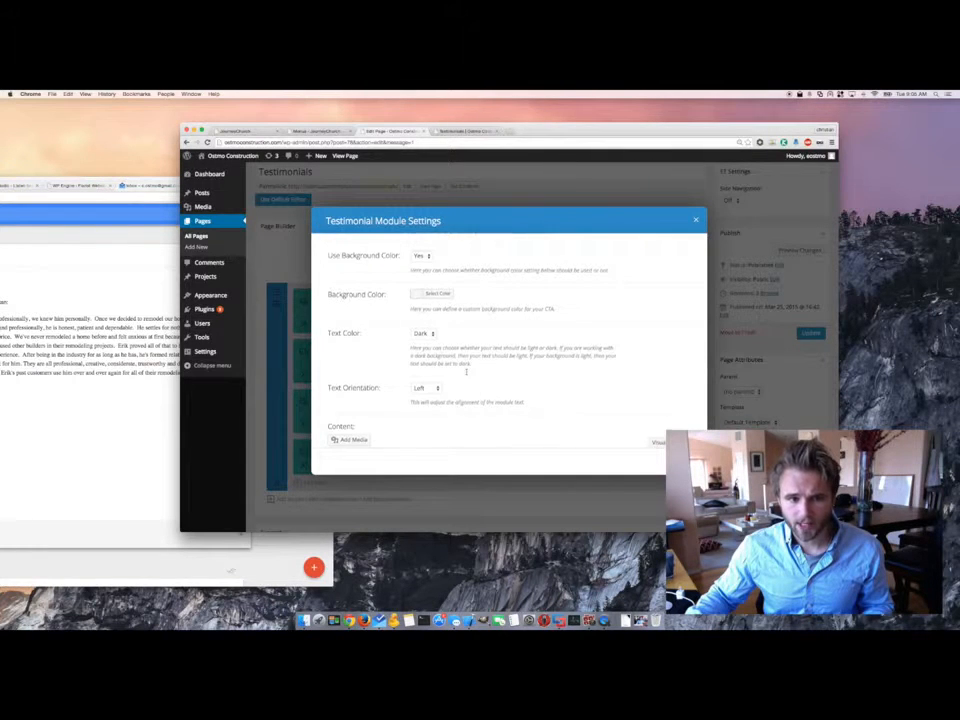
pyautogui.scroll(-2, 431, 355)
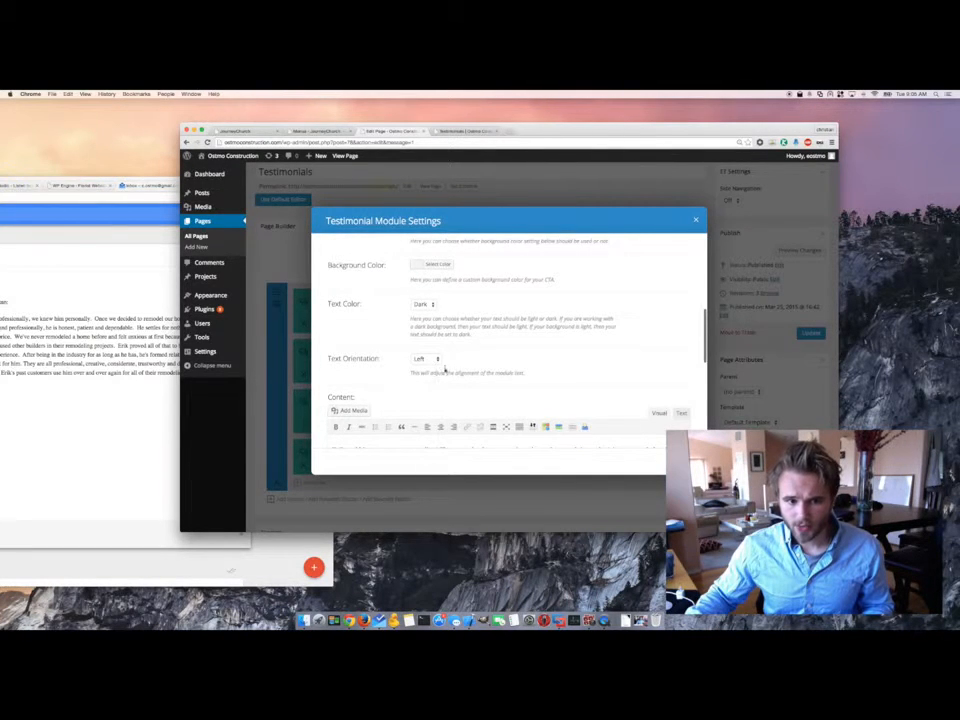
pyautogui.scroll(-6, 430, 352)
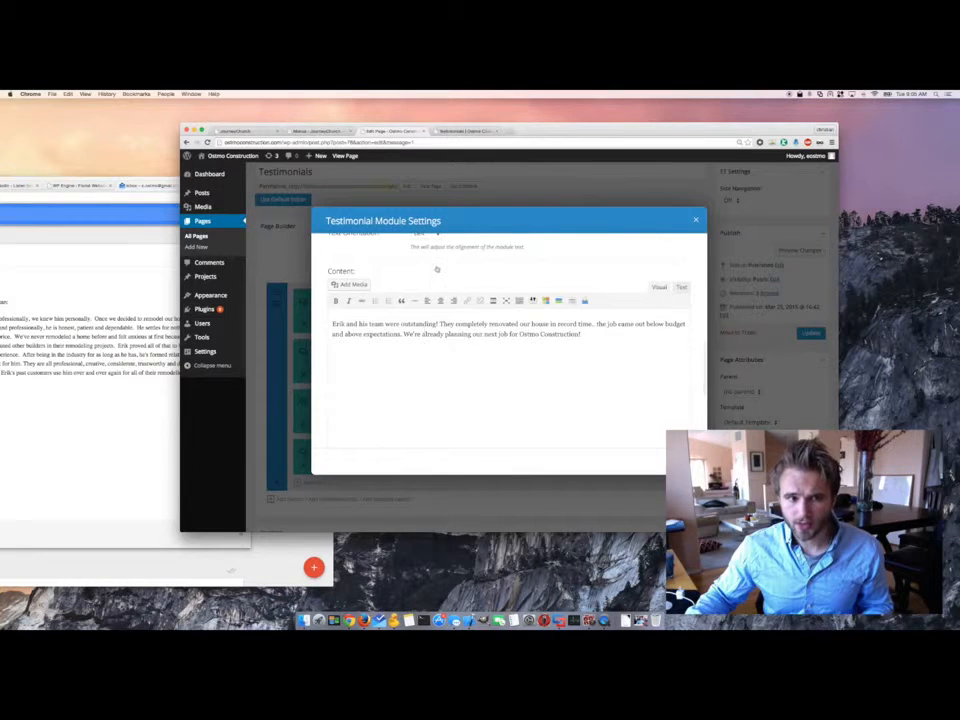
pyautogui.scroll(1, 435, 285)
pyautogui.click(426, 259)
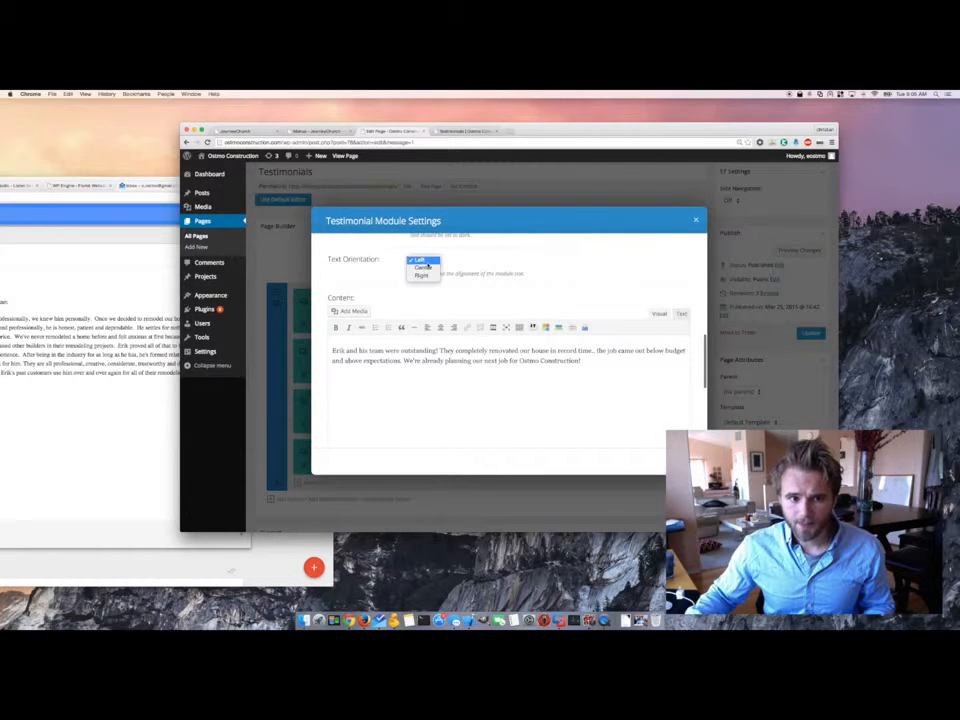
pyautogui.click(492, 294)
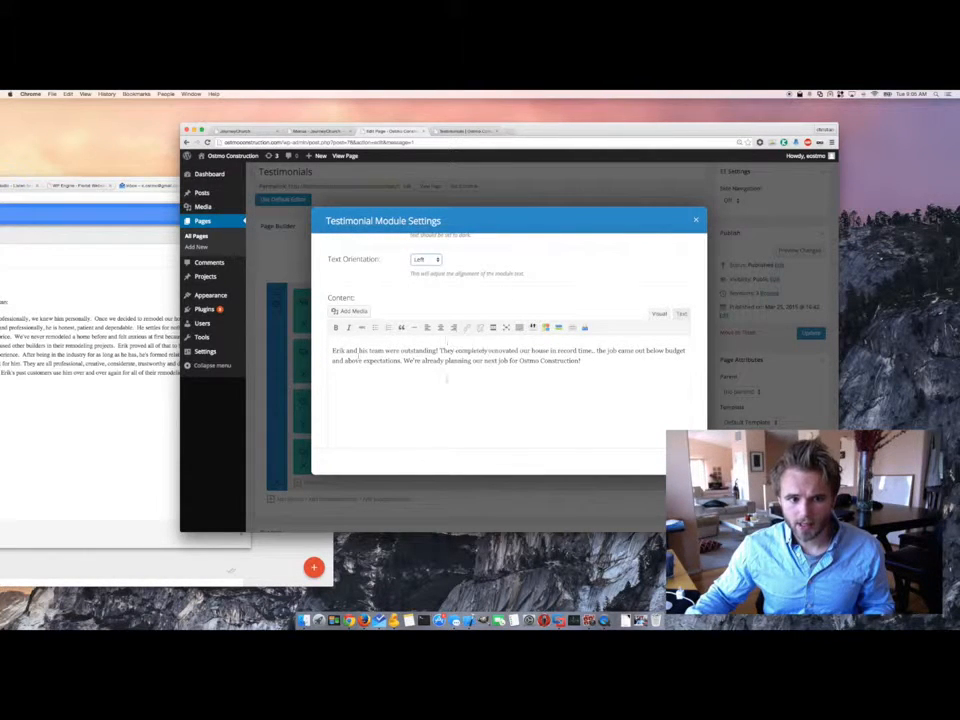
pyautogui.moveTo(362, 360); pyautogui.dragTo(581, 362)
pyautogui.click(390, 381)
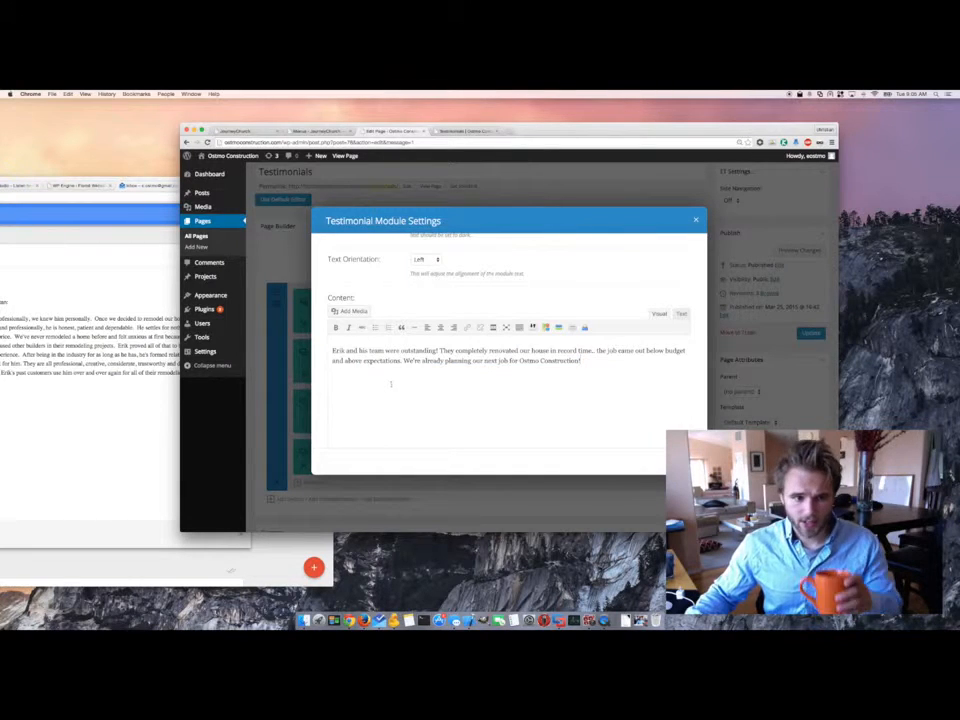
pyautogui.click(697, 222)
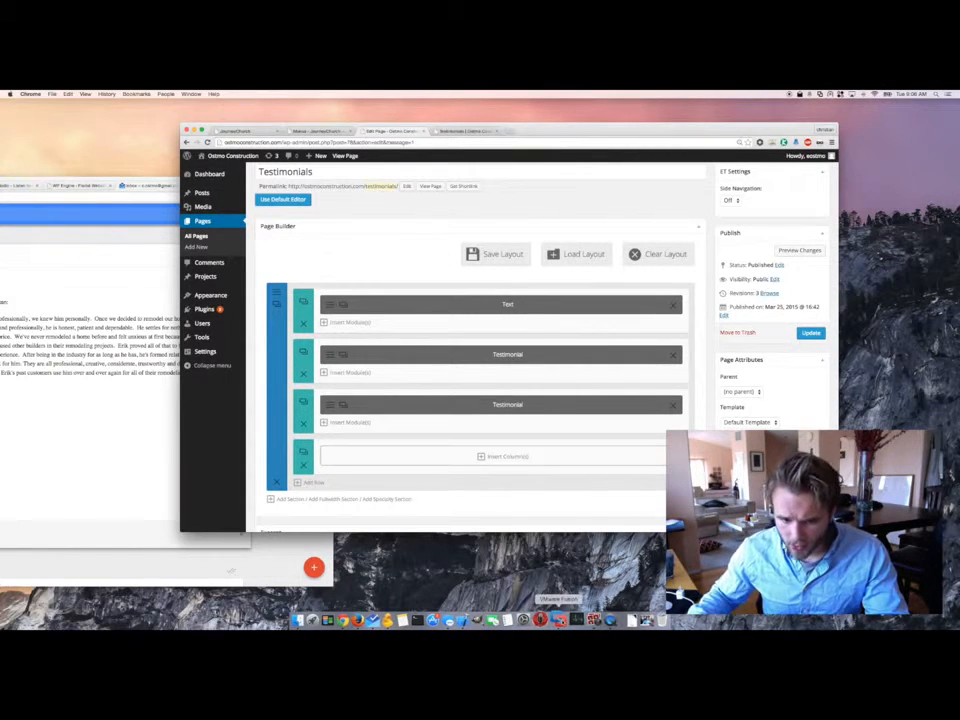
# - Quit the unused virtual machine app and bring up Insert Columns for the empty row
pyautogui.rightClick(558, 620)
pyautogui.click(561, 595)
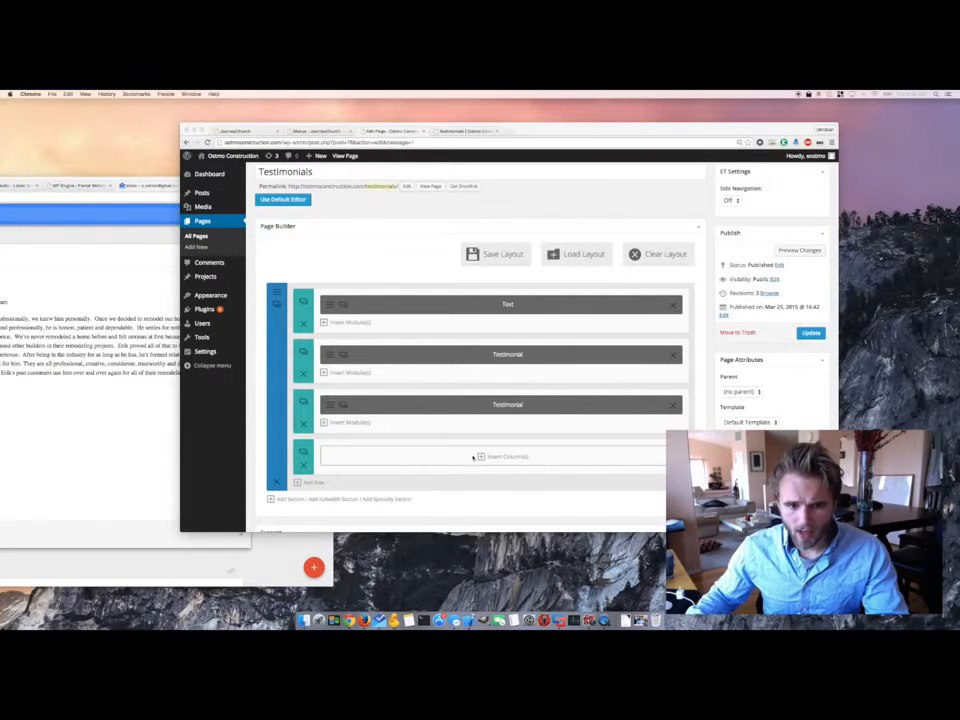
pyautogui.click(350, 457)
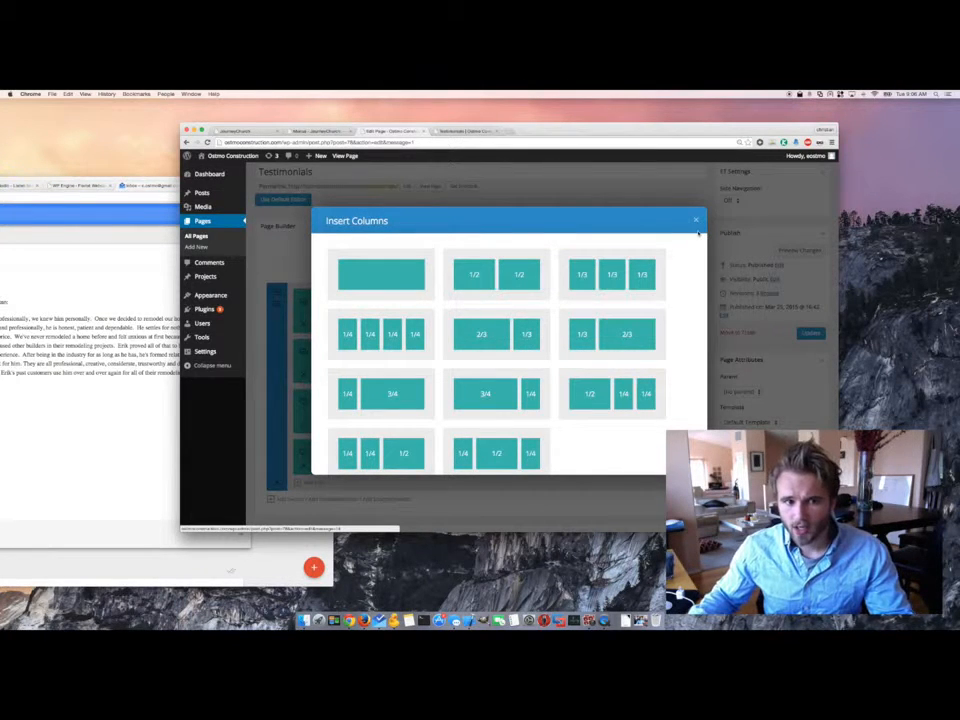
# - Choose the single full-width column layout for the new row and open its module list
pyautogui.click(372, 273)
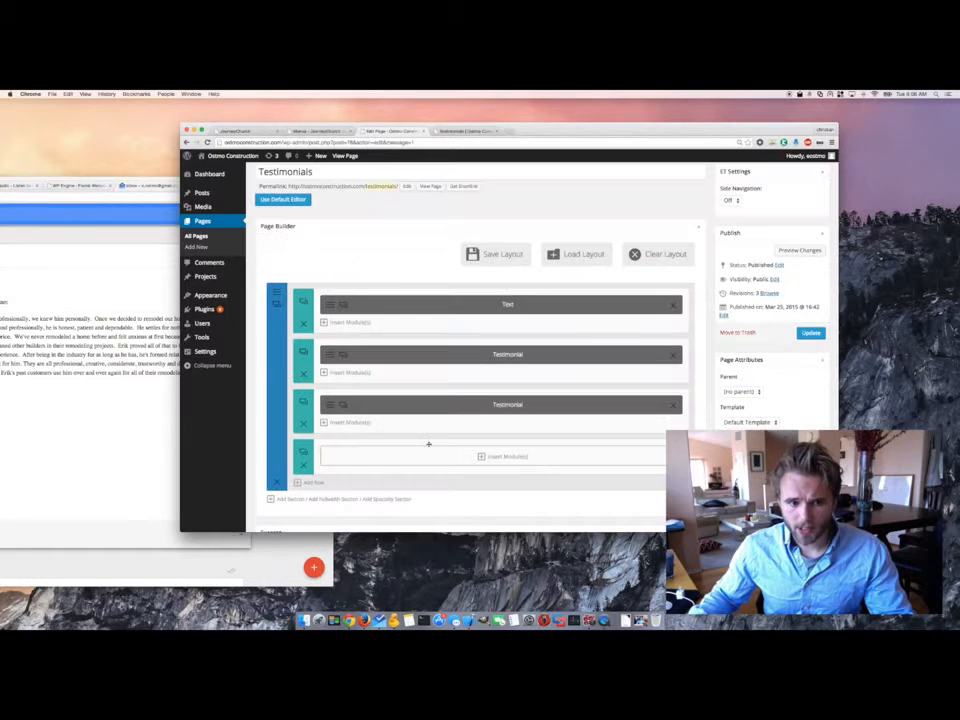
pyautogui.click(490, 457)
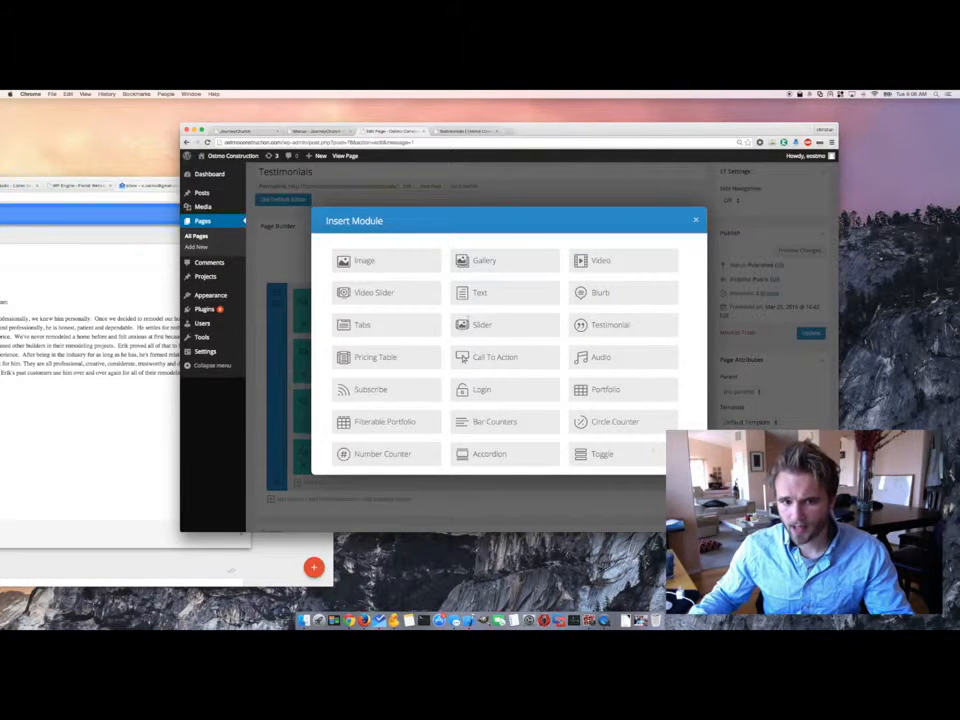
pyautogui.moveTo(653, 450); pyautogui.dragTo(611, 403)
pyautogui.scroll(-3, 611, 403)
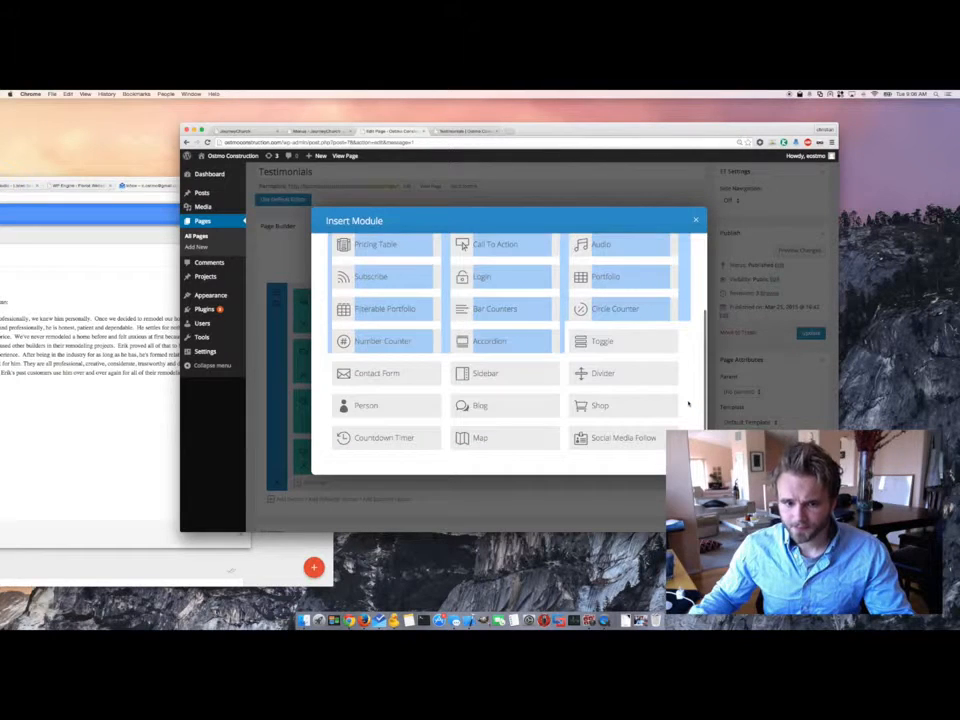
pyautogui.click(688, 403)
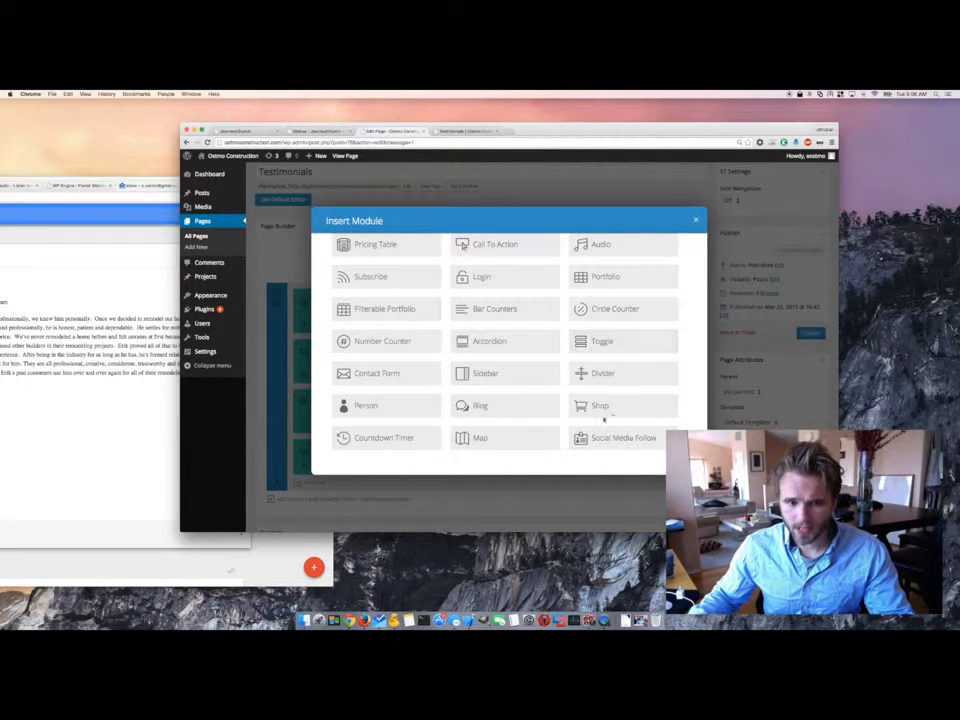
pyautogui.scroll(3, 607, 405)
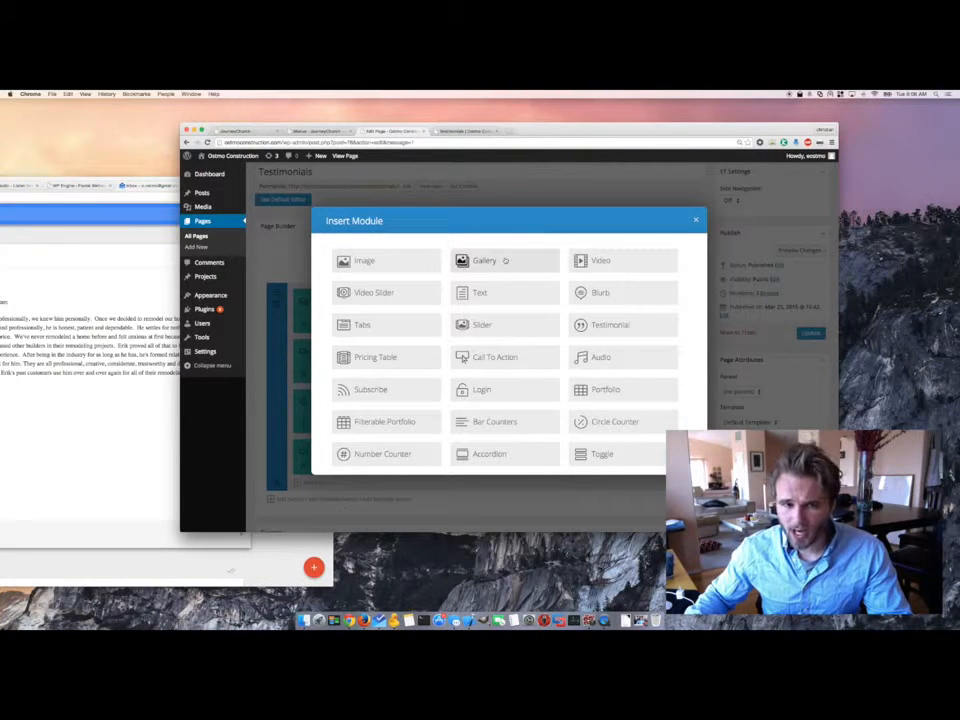
# - Pick the Testimonial module for the new row and bring the testimonial email forward
pyautogui.scroll(-1, 463, 355)
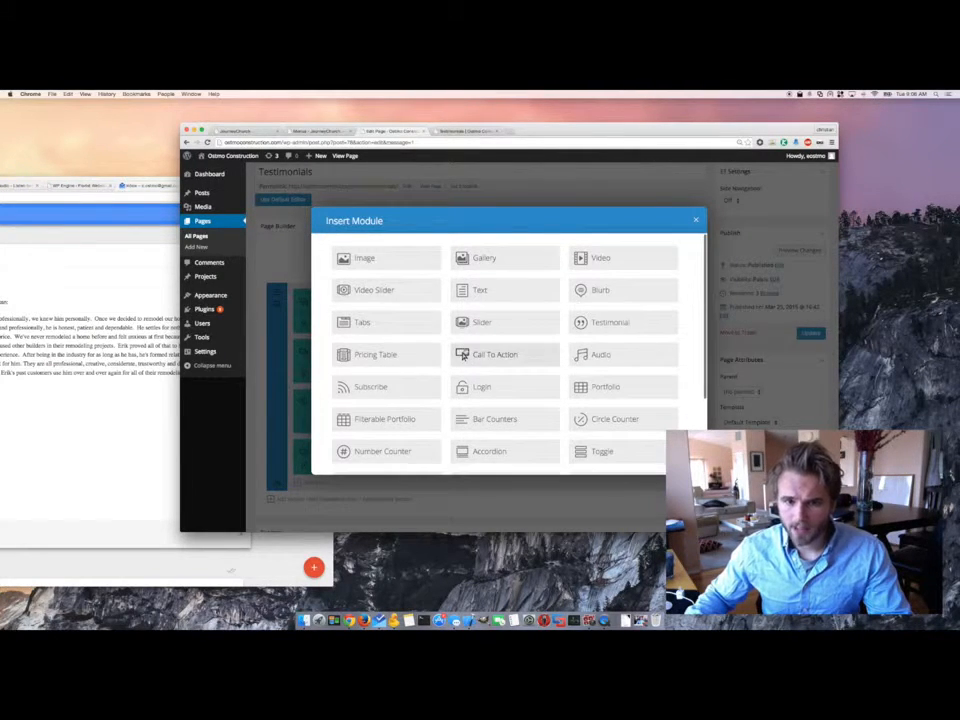
pyautogui.scroll(-1, 463, 355)
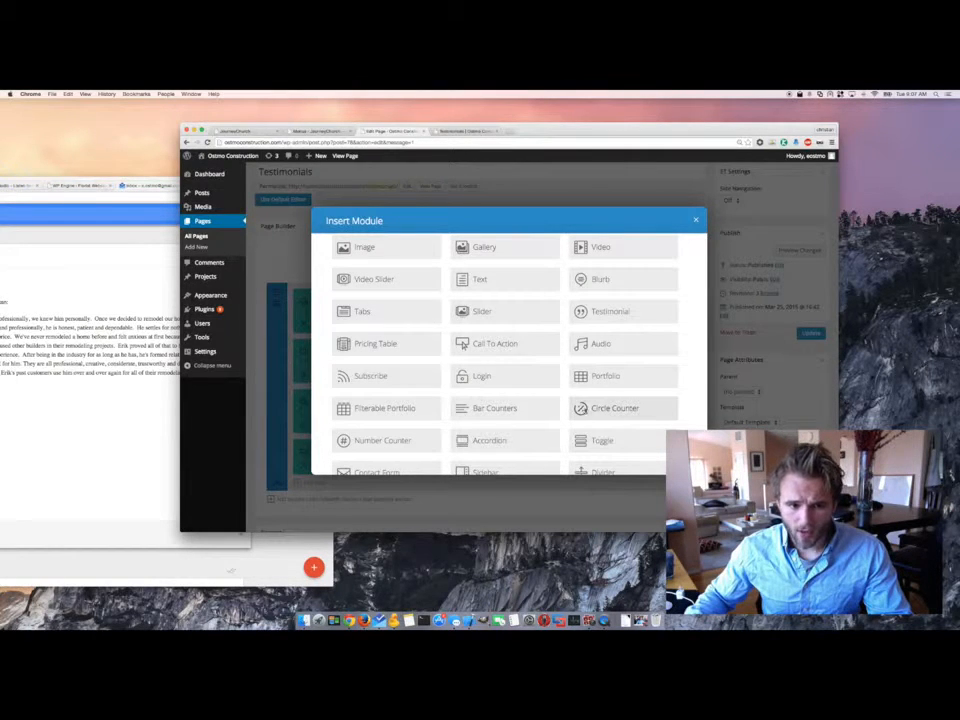
pyautogui.scroll(-3, 583, 407)
pyautogui.scroll(-1, 583, 407)
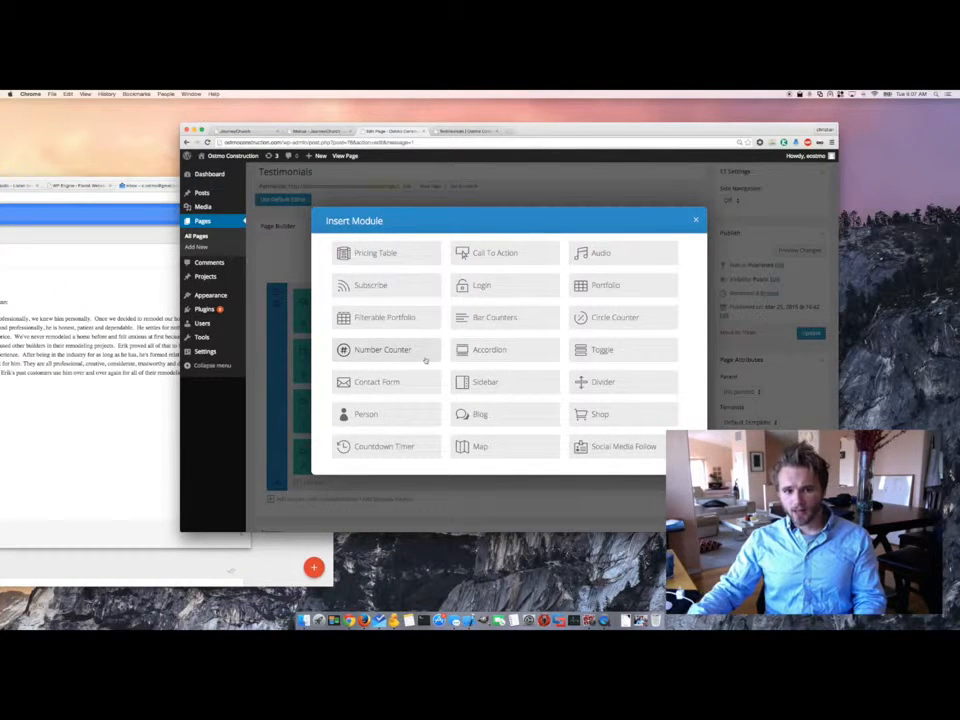
pyautogui.scroll(3, 442, 423)
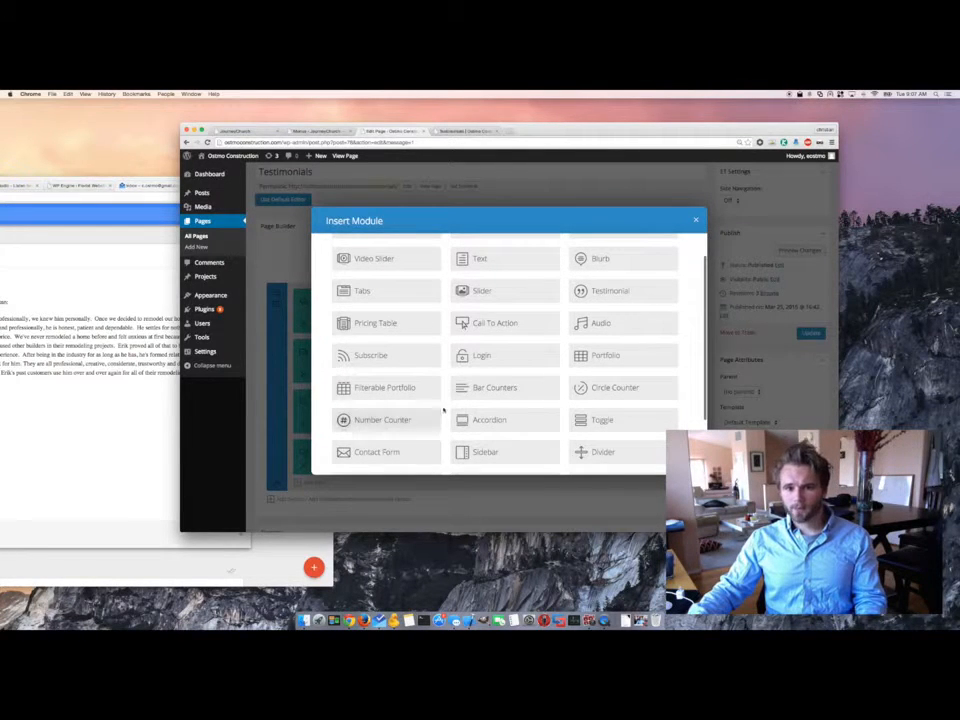
pyautogui.scroll(1, 443, 408)
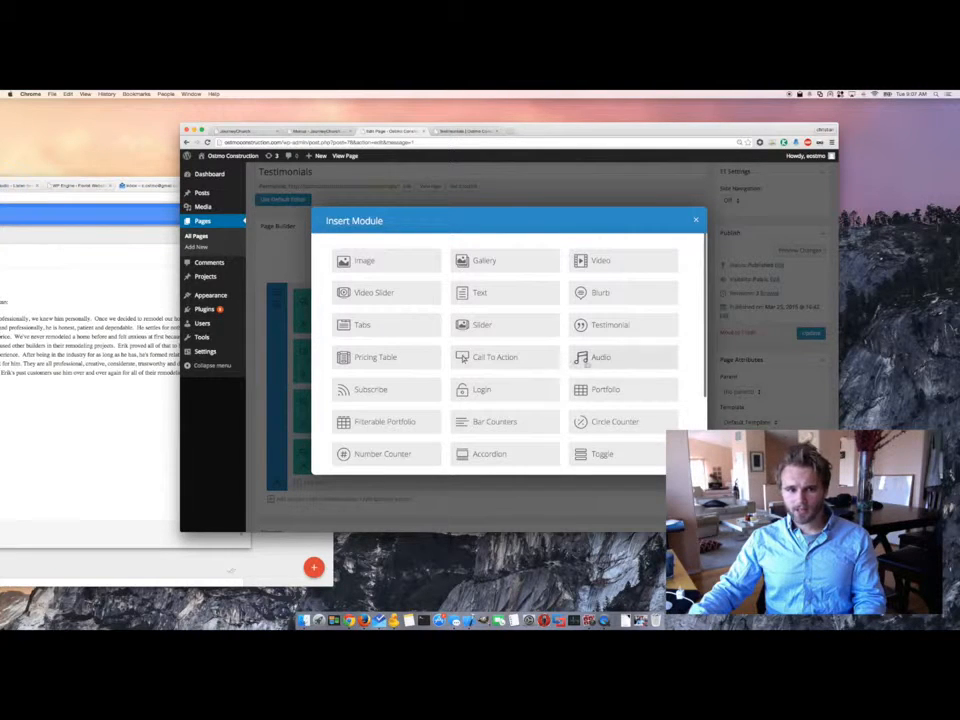
pyautogui.scroll(-3, 586, 364)
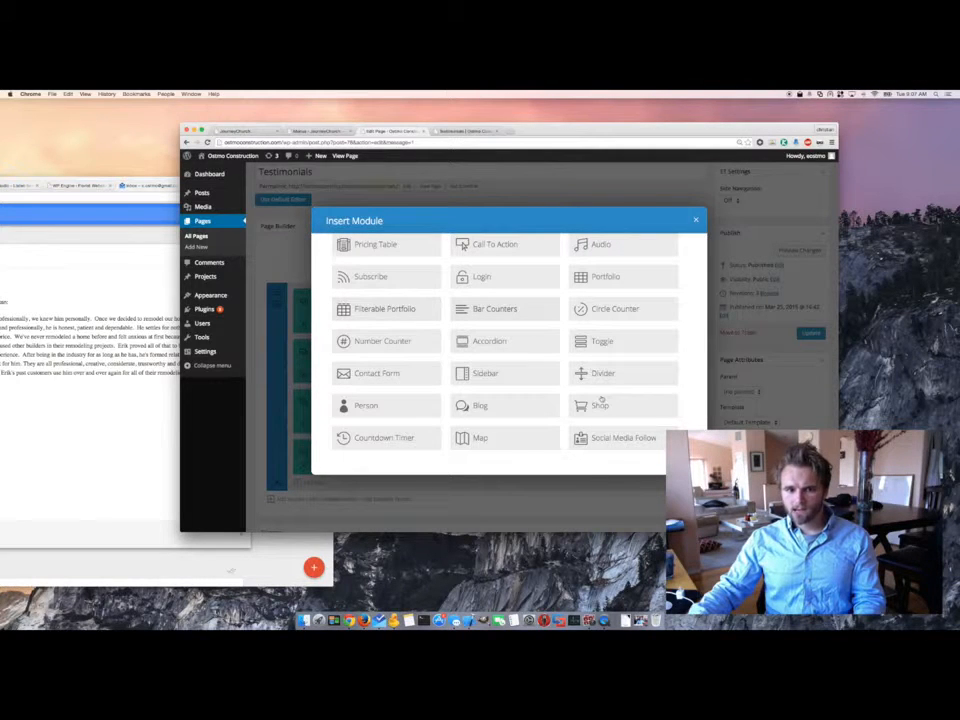
pyautogui.scroll(3, 515, 369)
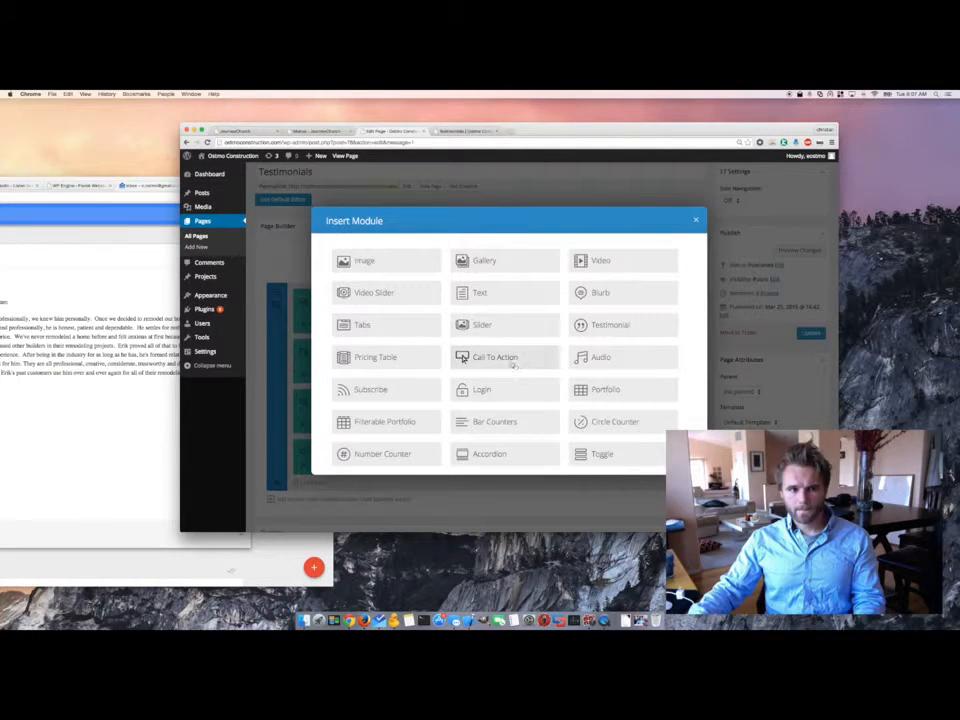
pyautogui.click(655, 327)
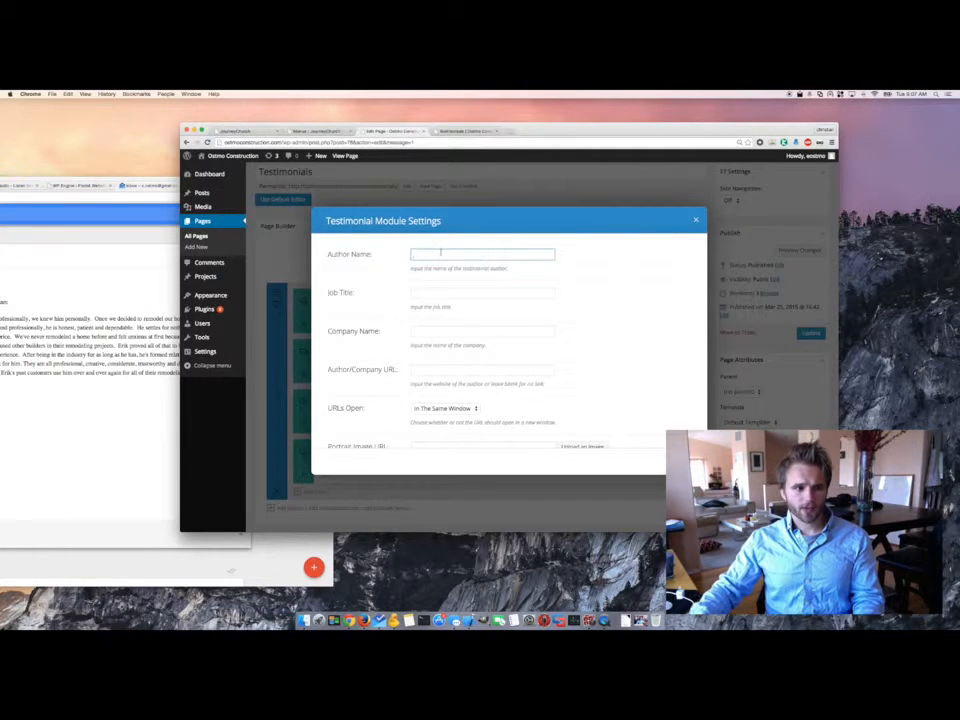
pyautogui.click(108, 326)
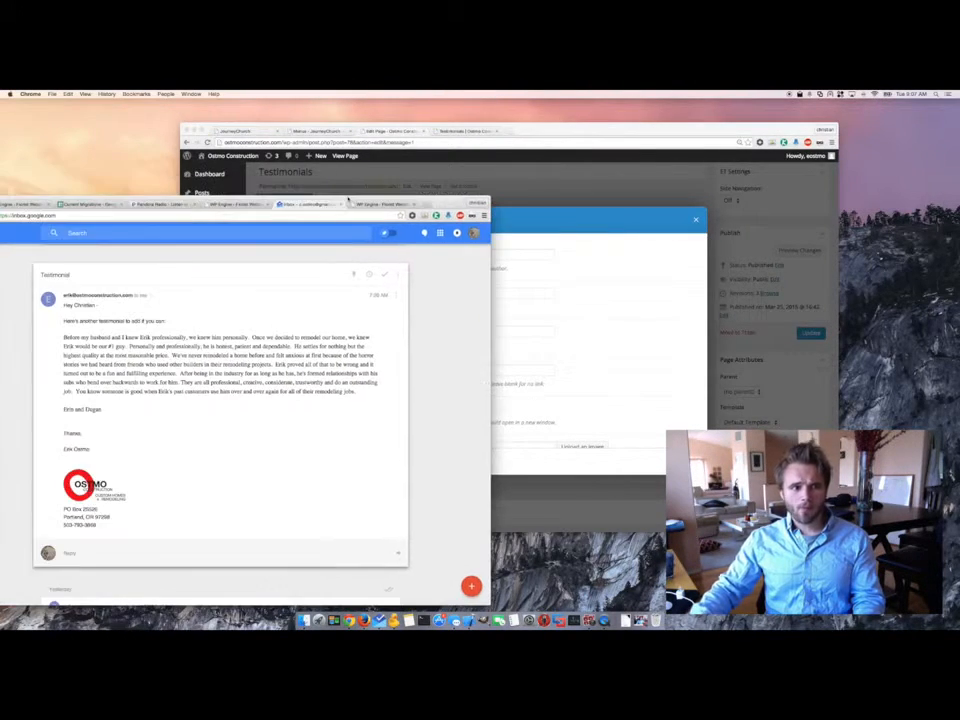
# - Copy the clients' sign-off names from the email into the Author Name field
pyautogui.moveTo(103, 411); pyautogui.dragTo(61, 410)
pyautogui.press('super+c')
pyautogui.click(615, 345)
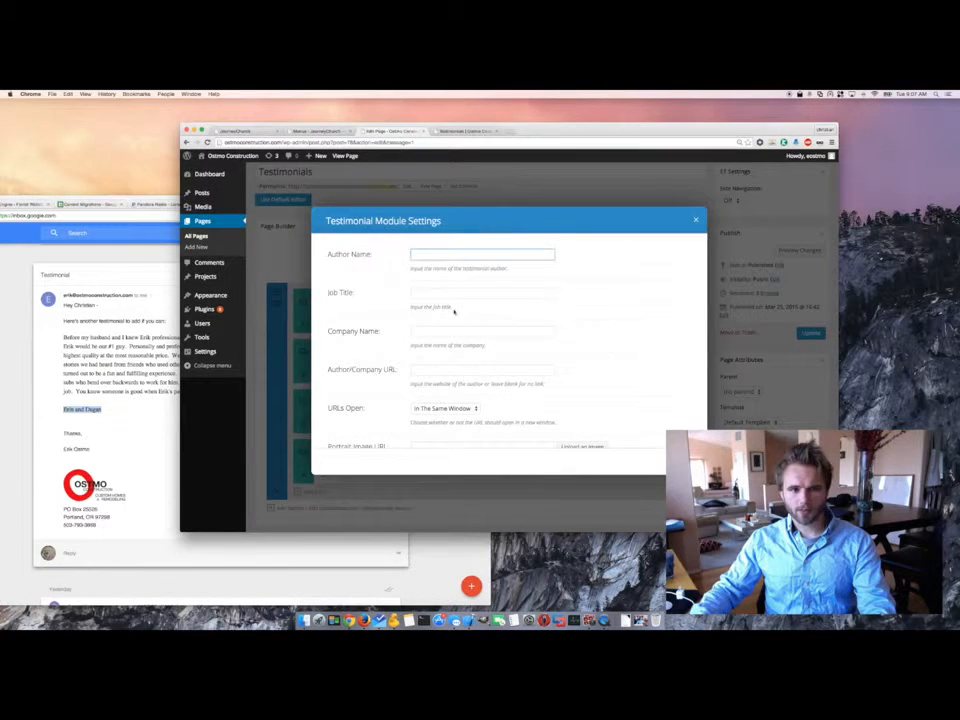
pyautogui.press('super+v')
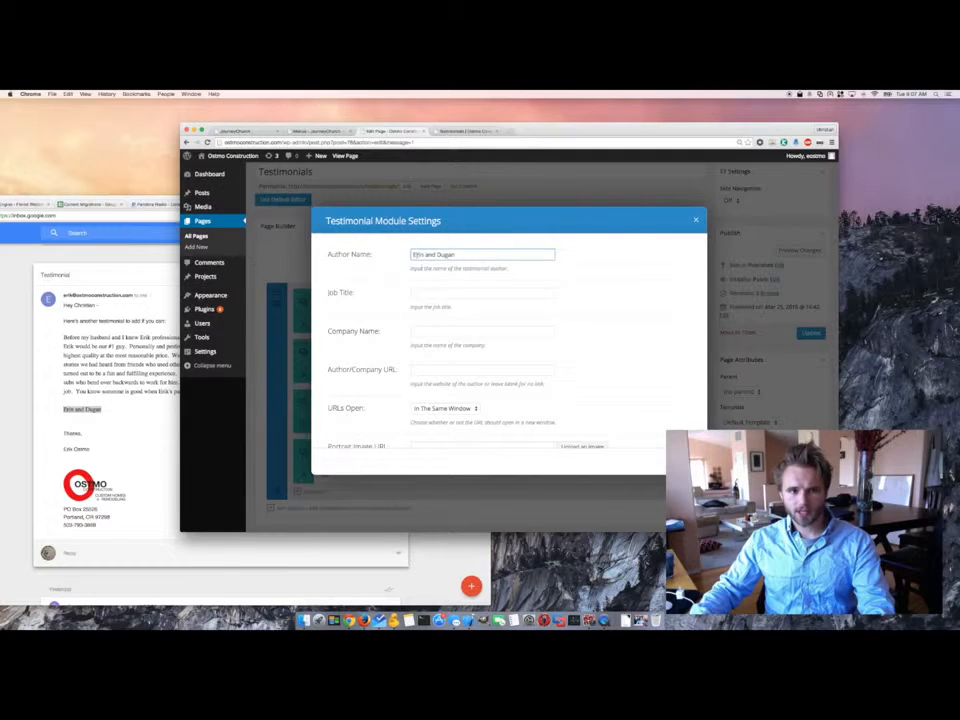
# - Paste the email's testimonial paragraph into Content and Save & Exit the module
pyautogui.click(150, 345)
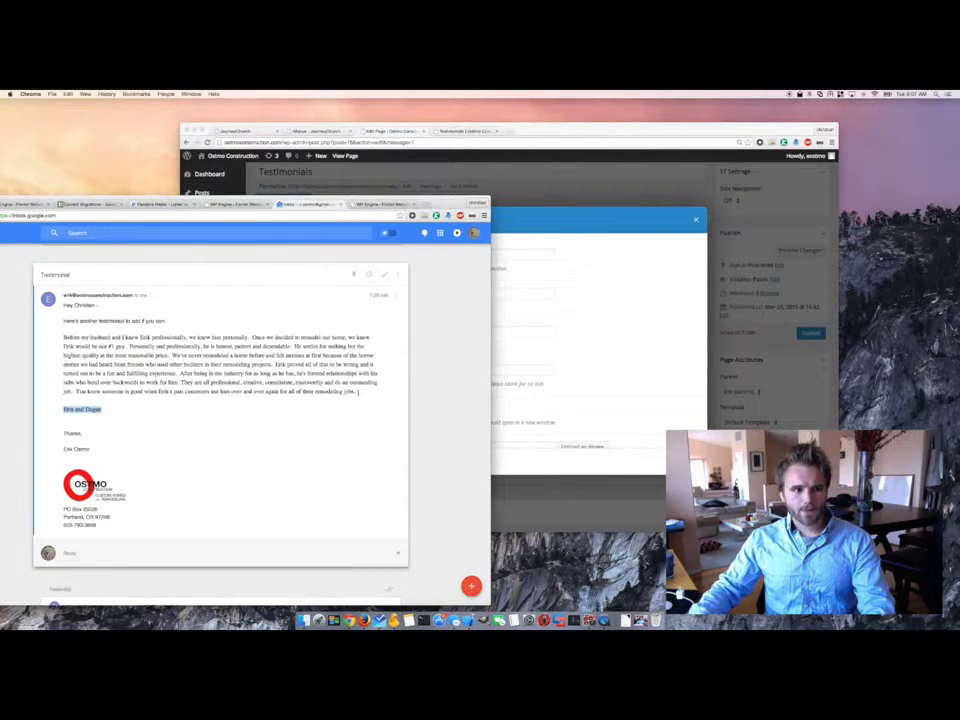
pyautogui.moveTo(358, 392); pyautogui.dragTo(61, 331)
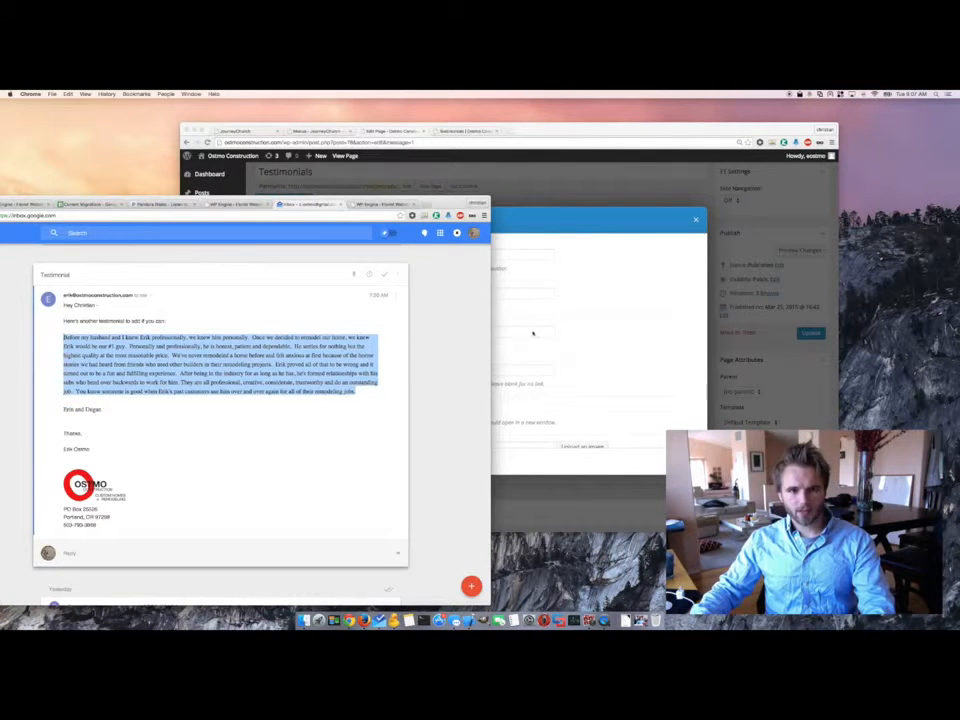
pyautogui.click(522, 366)
pyautogui.scroll(-10, 522, 366)
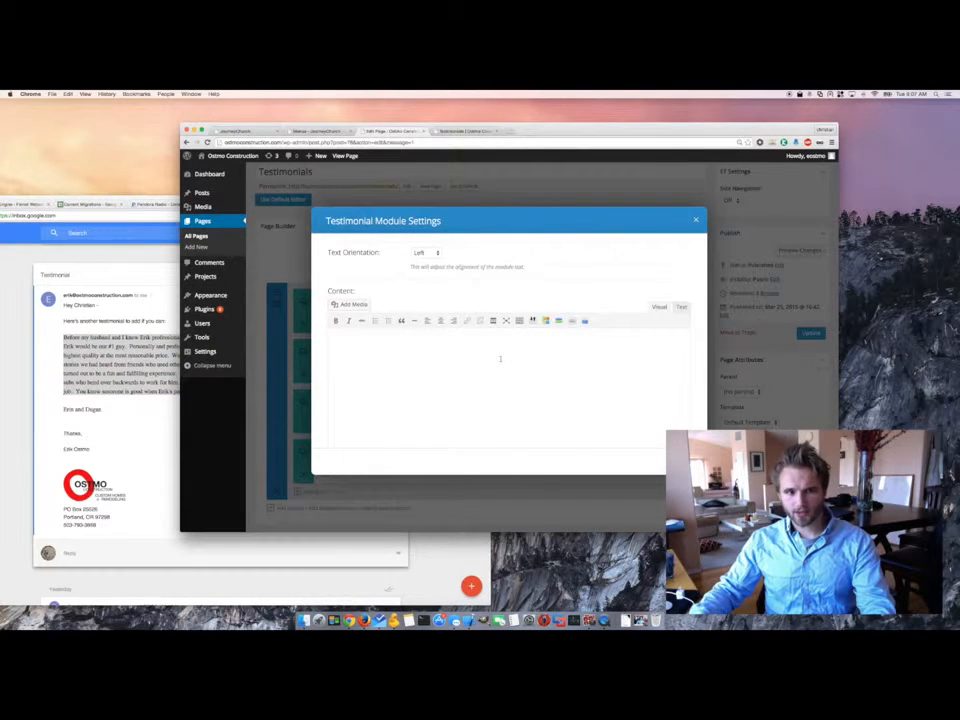
pyautogui.click(500, 358)
pyautogui.press('super+v')
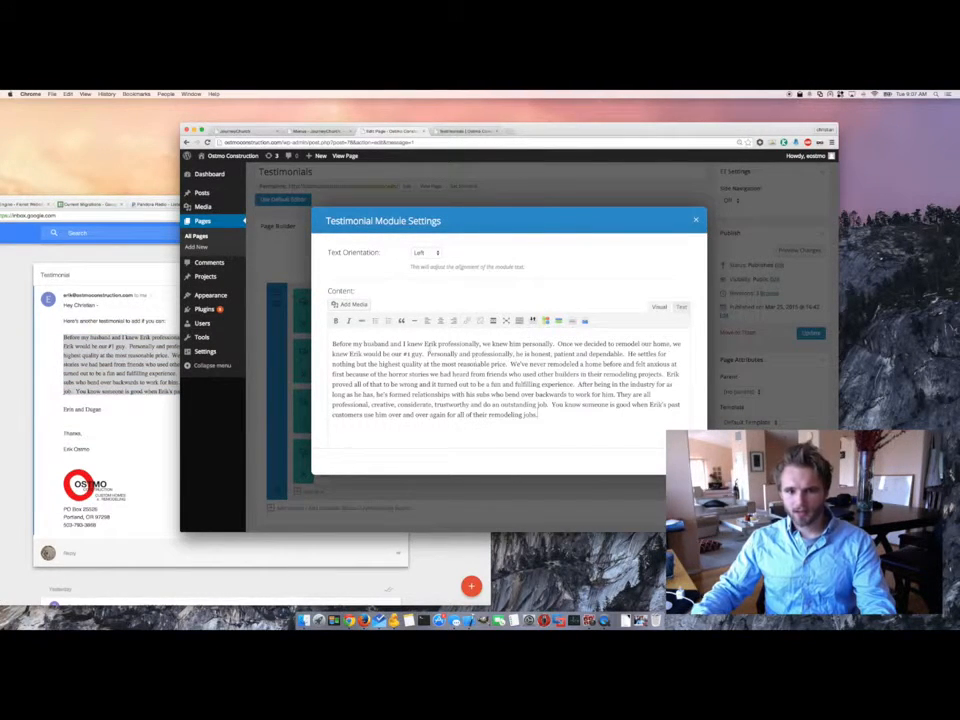
pyautogui.click(680, 460)
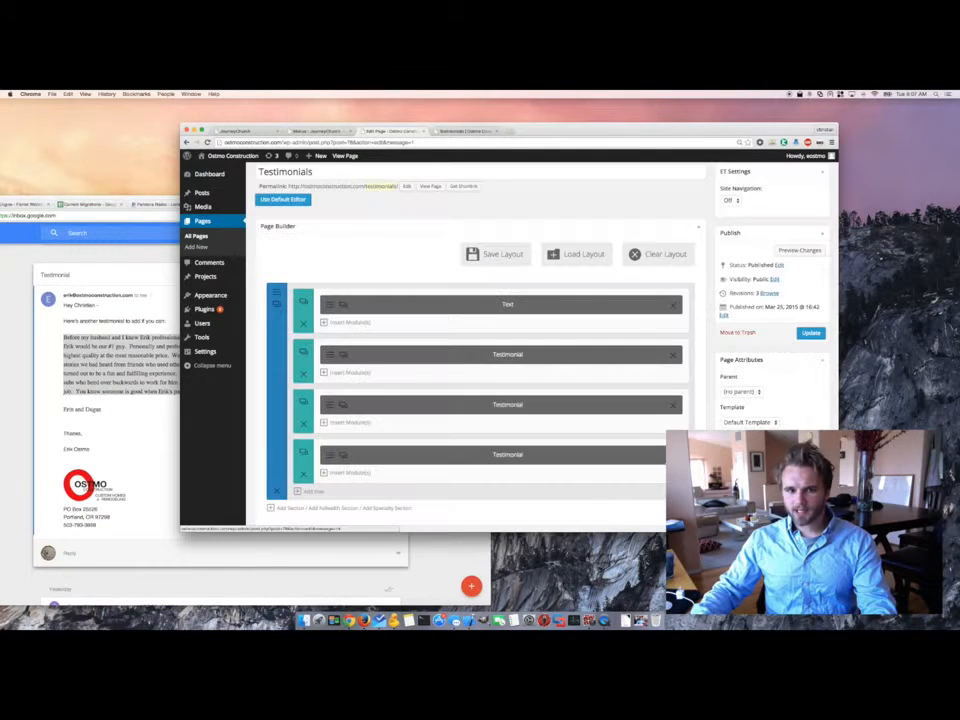
# - Update the page, then delete style="color: blue;" from the heading's h1 and save the module
pyautogui.click(811, 333)
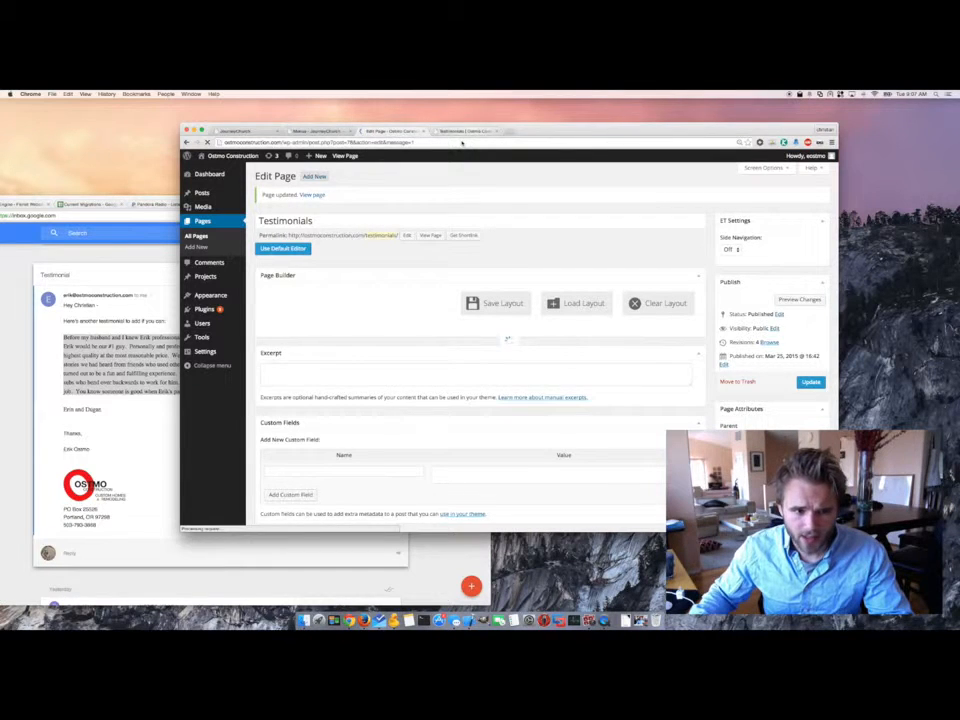
pyautogui.click(323, 356)
pyautogui.click(660, 363)
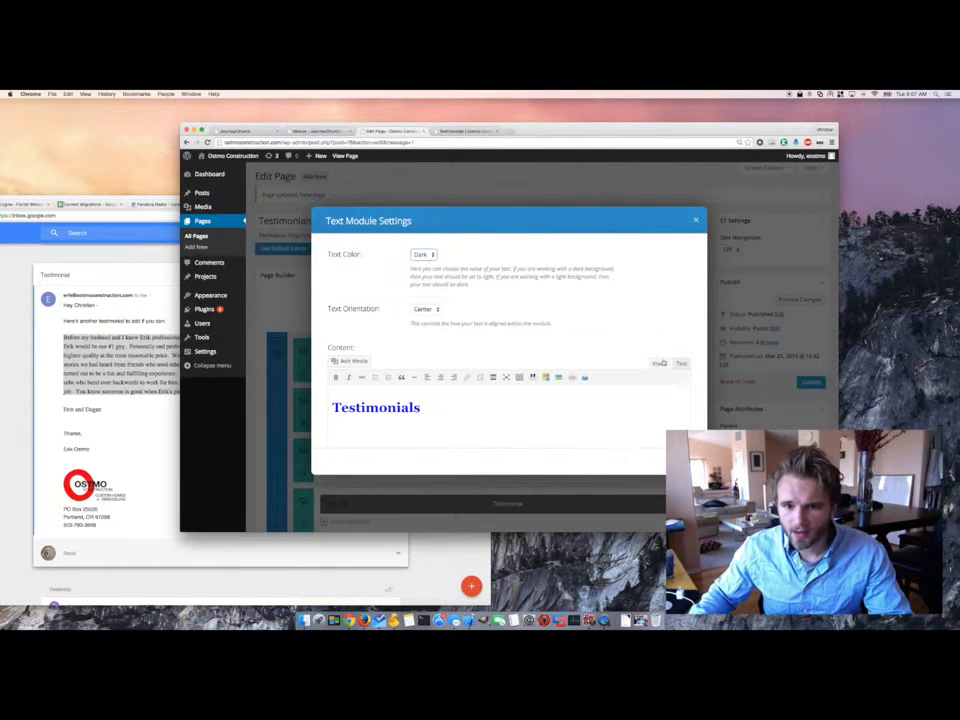
pyautogui.click(681, 363)
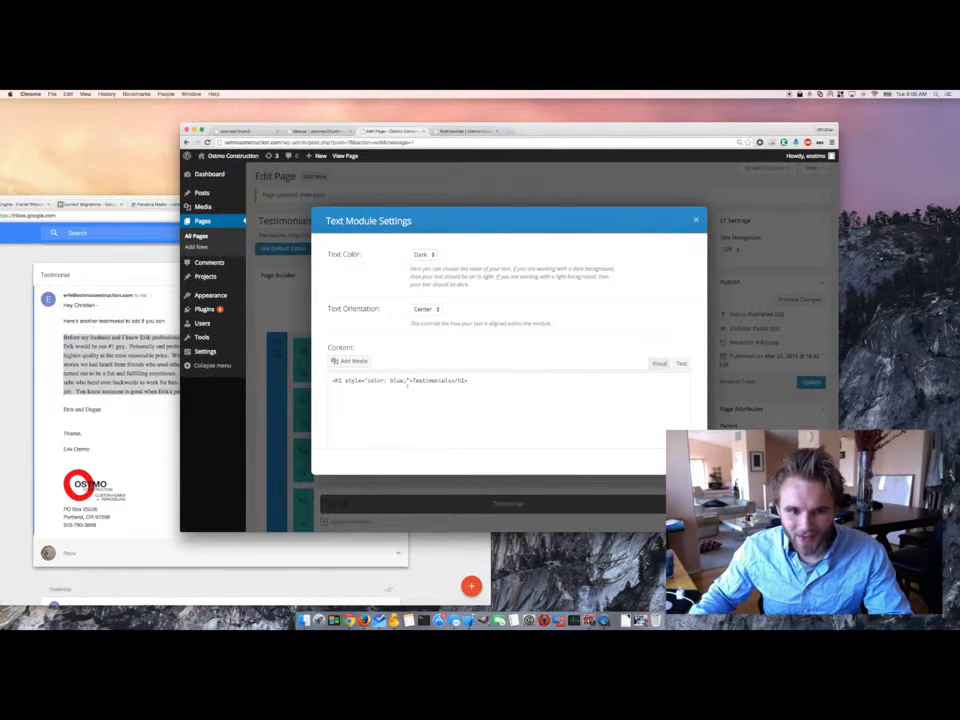
pyautogui.moveTo(408, 380); pyautogui.dragTo(345, 381)
pyautogui.press('BackSpace')
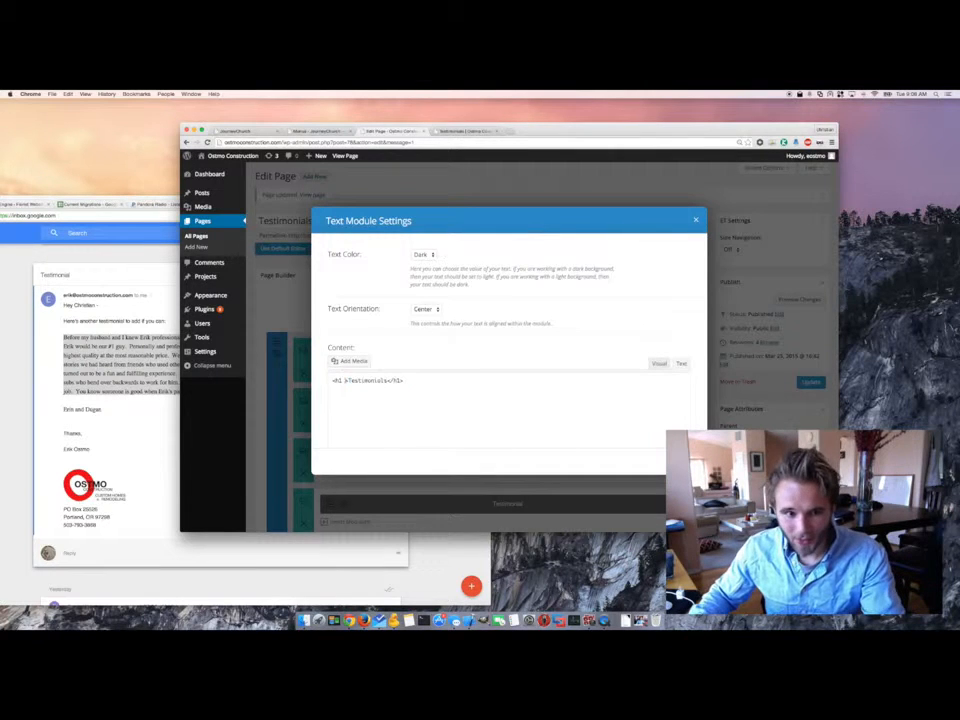
pyautogui.click(683, 461)
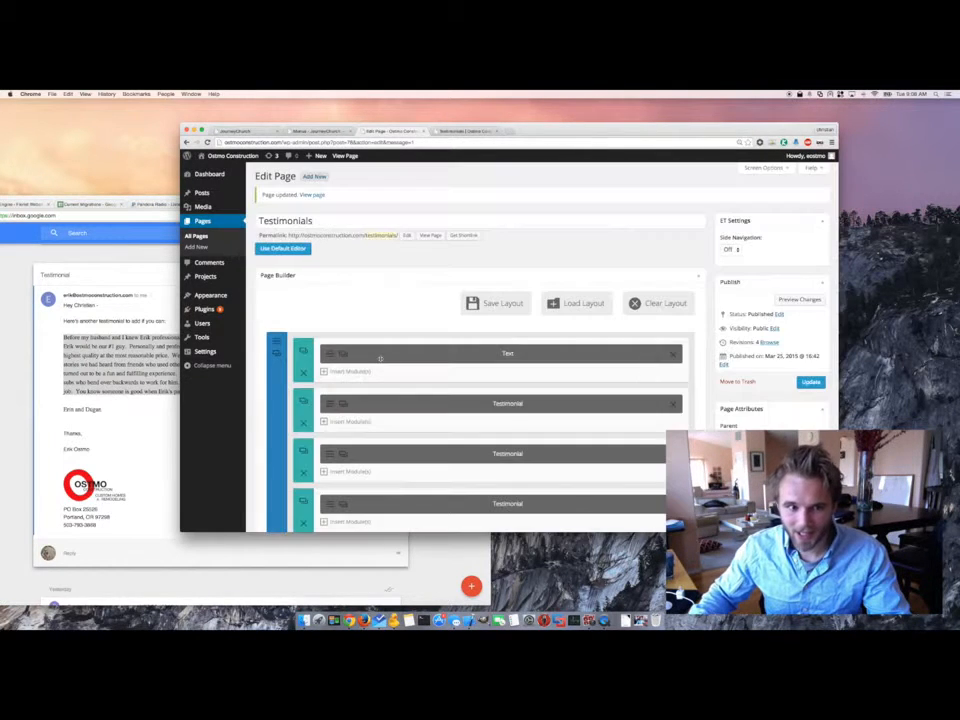
# - Confirm the heading in Visual view, update the page again, and reload the live Testimonials page
pyautogui.click(330, 353)
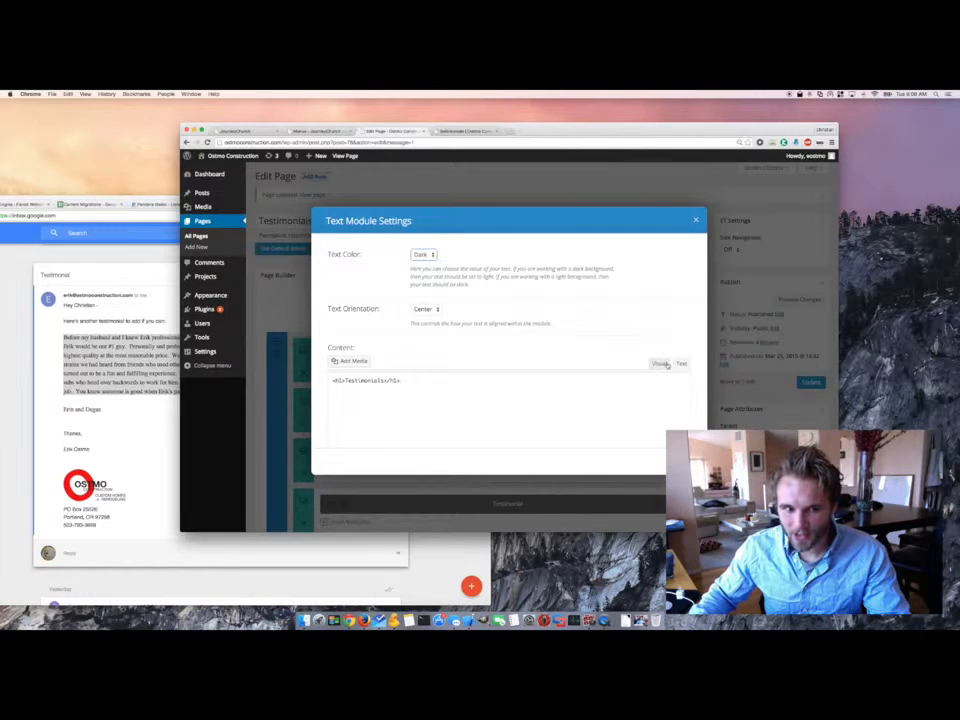
pyautogui.click(661, 364)
pyautogui.click(683, 461)
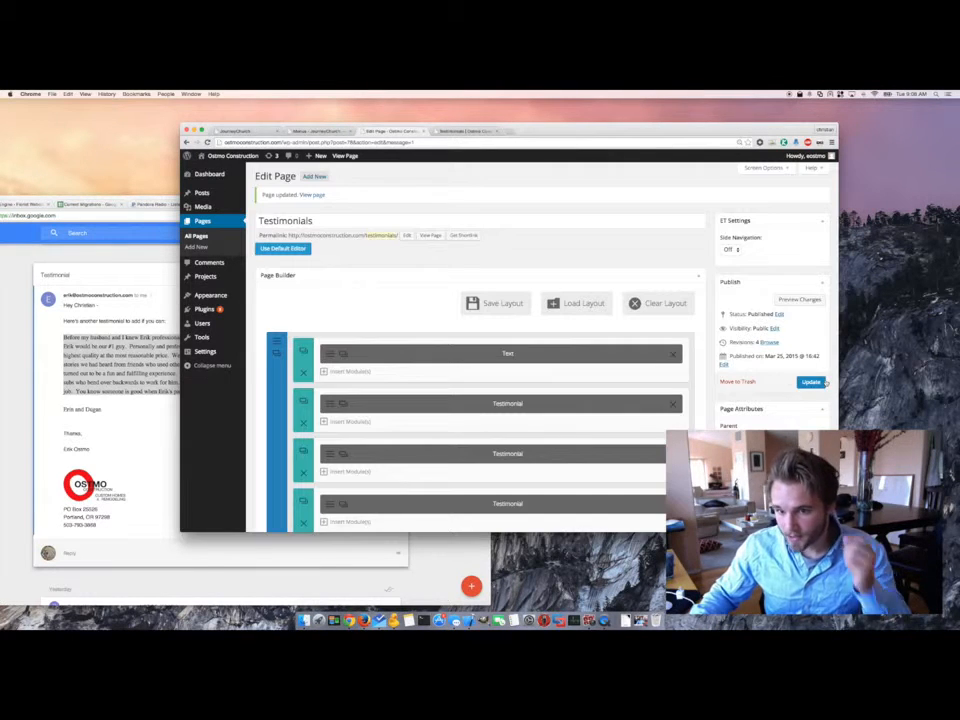
pyautogui.click(811, 382)
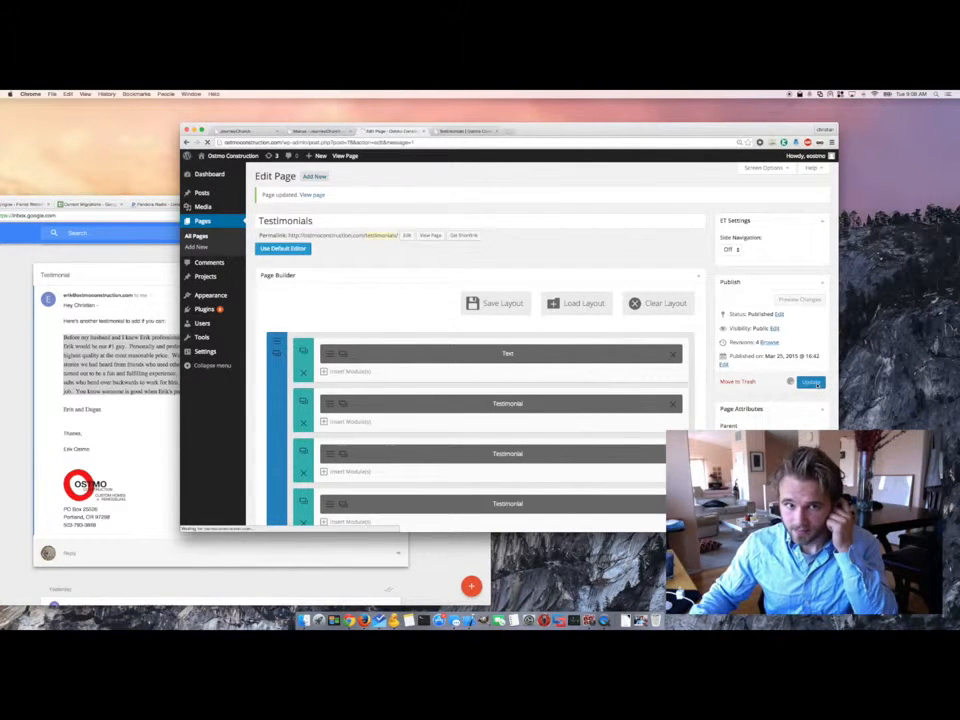
pyautogui.click(465, 131)
pyautogui.press('super+r')
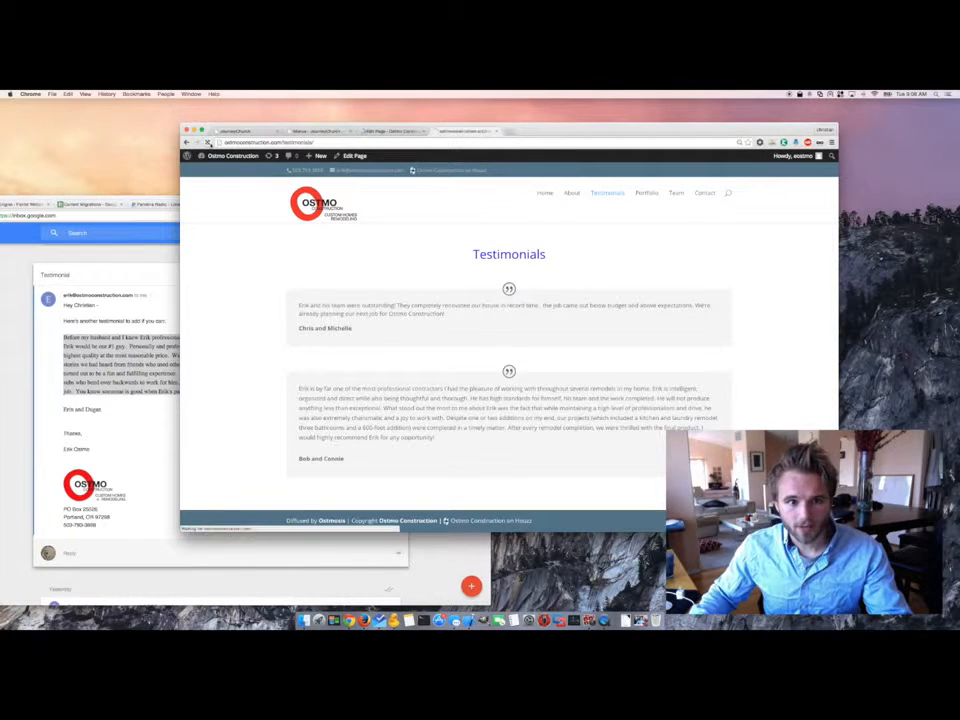
# - Reload the live Testimonials page, check the new third testimonial, then return to the editor
pyautogui.click(207, 142)
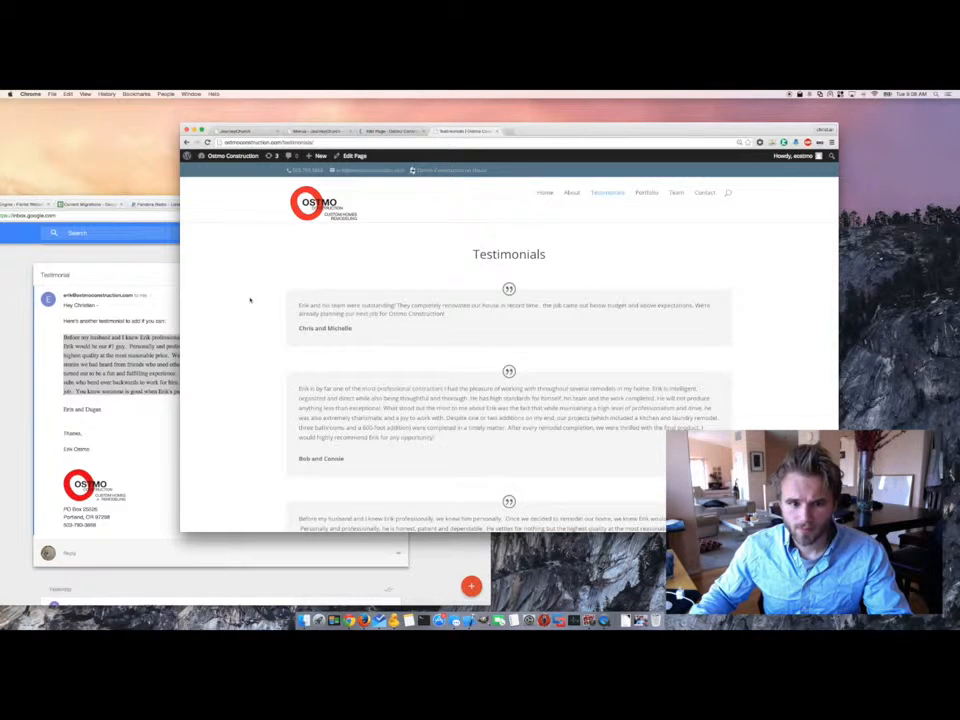
pyautogui.scroll(-5, 250, 299)
pyautogui.moveTo(692, 437); pyautogui.dragTo(338, 396)
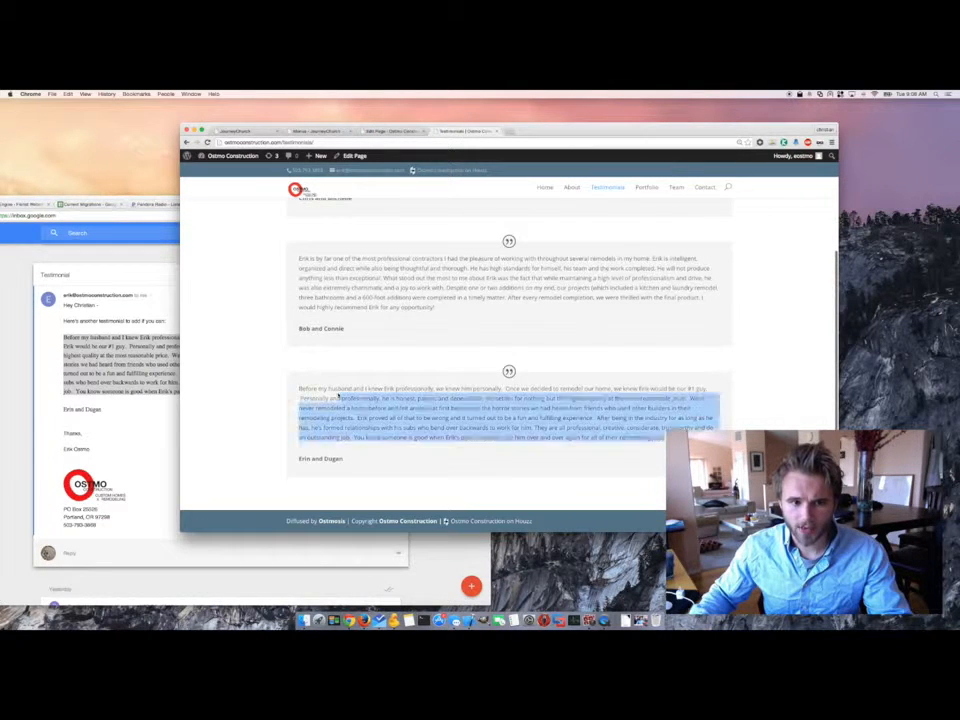
pyautogui.scroll(5, 476, 312)
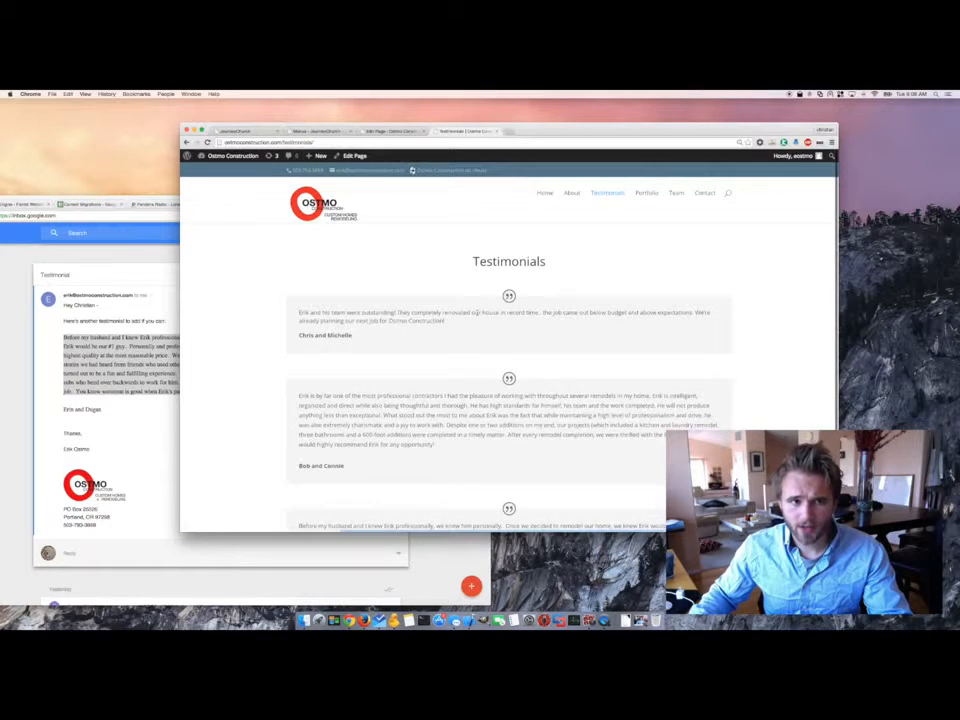
pyautogui.click(386, 132)
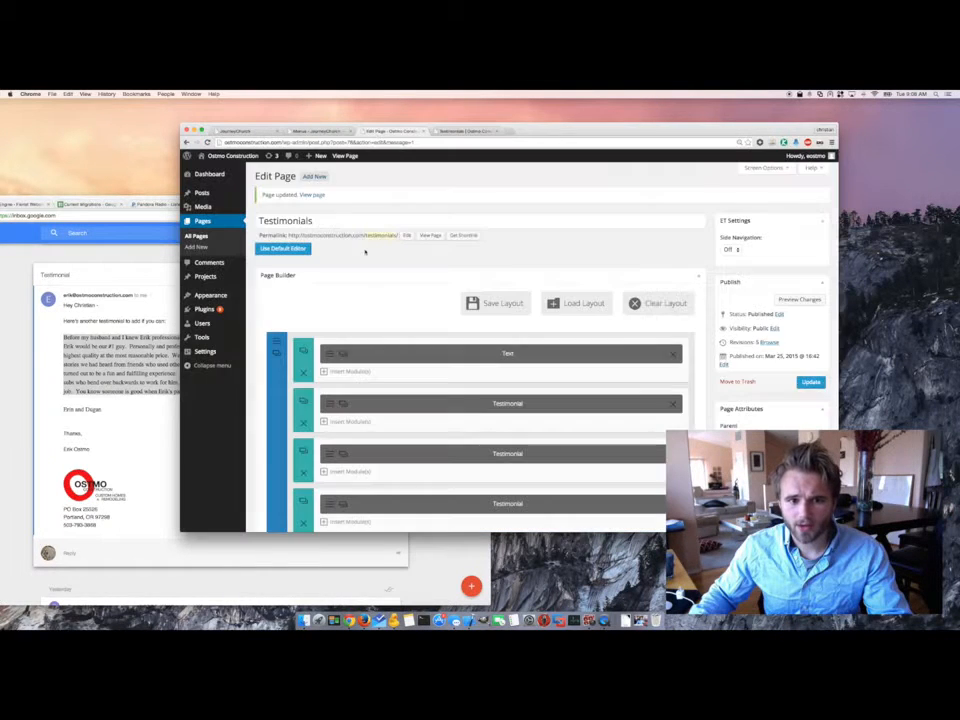
# - Add a new row split into three equal 1/3+1/3+1/3 columns below the testimonials
pyautogui.scroll(-3, 389, 297)
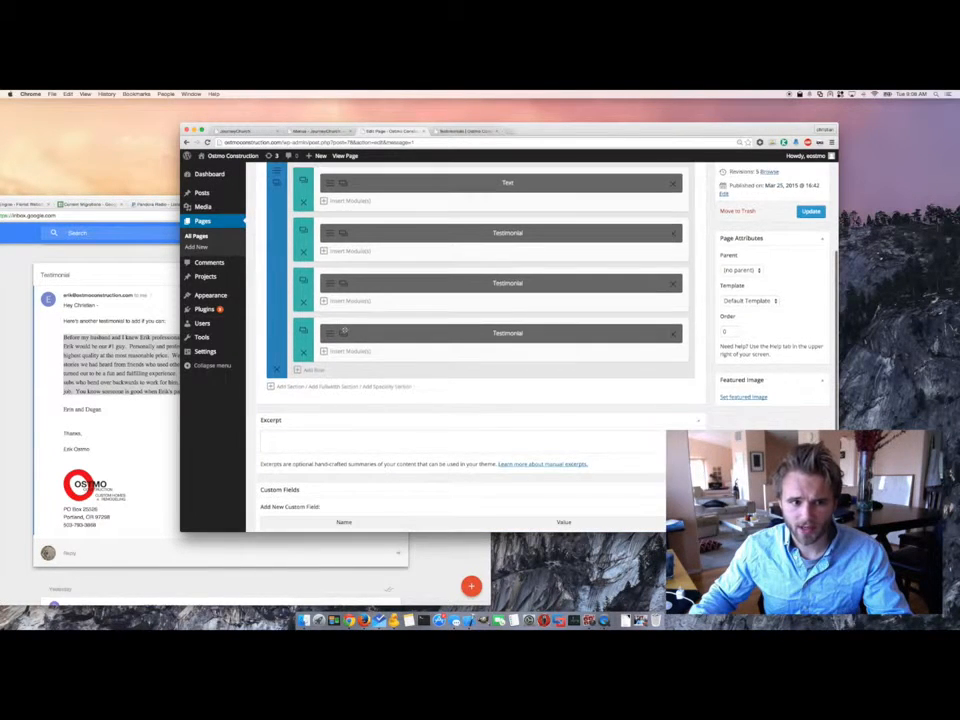
pyautogui.scroll(1, 340, 340)
pyautogui.click(310, 411)
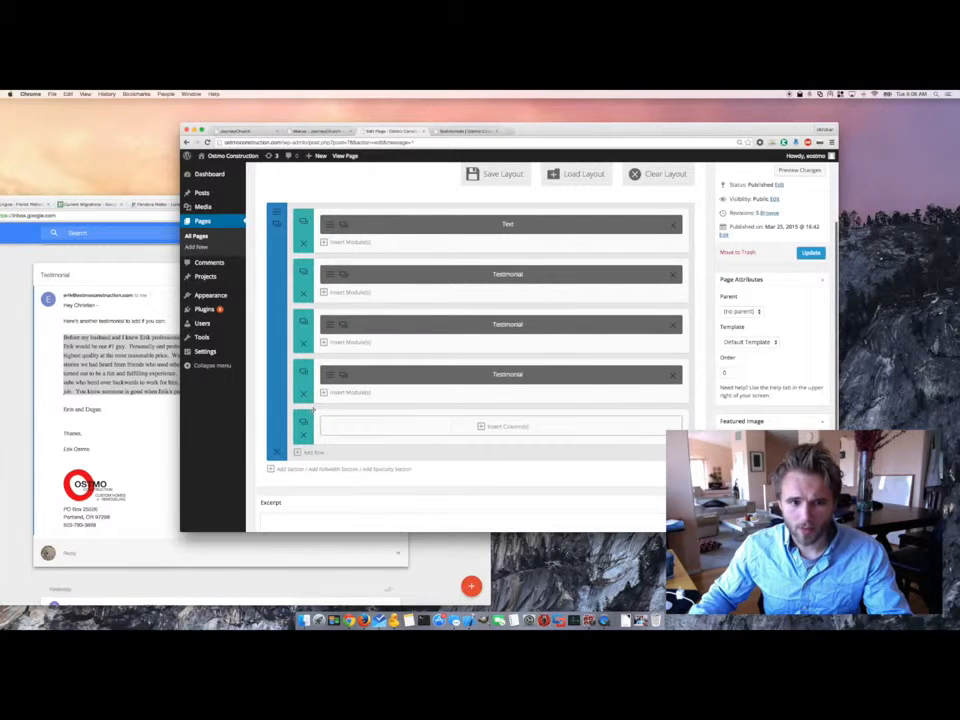
pyautogui.click(360, 428)
pyautogui.click(600, 285)
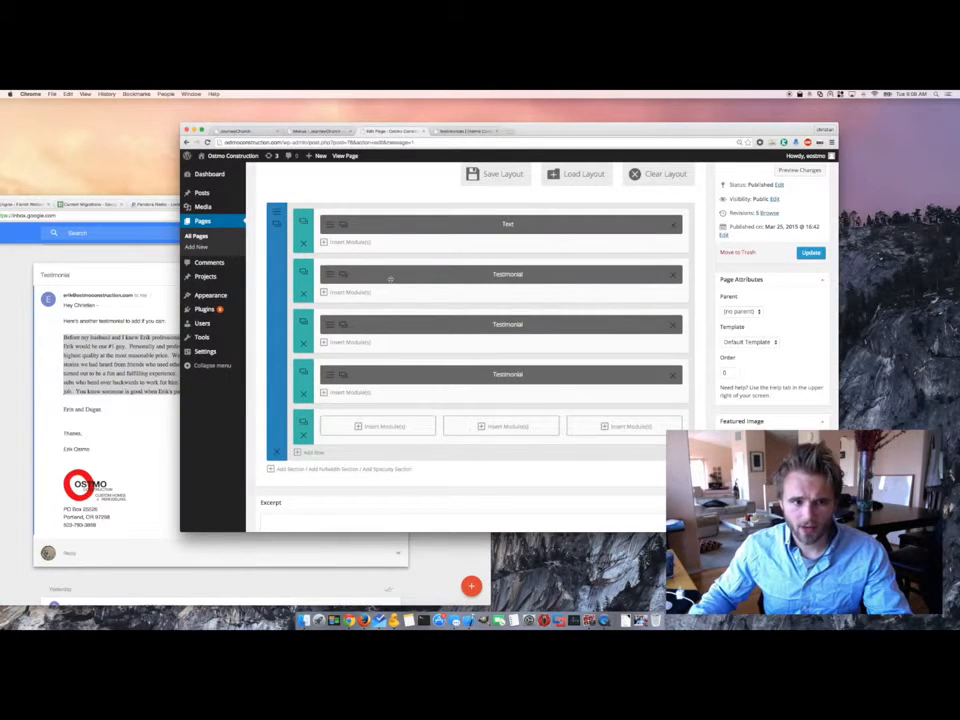
# - Place a duplicated Testimonial module in each of the three columns and update the page
pyautogui.click(343, 274)
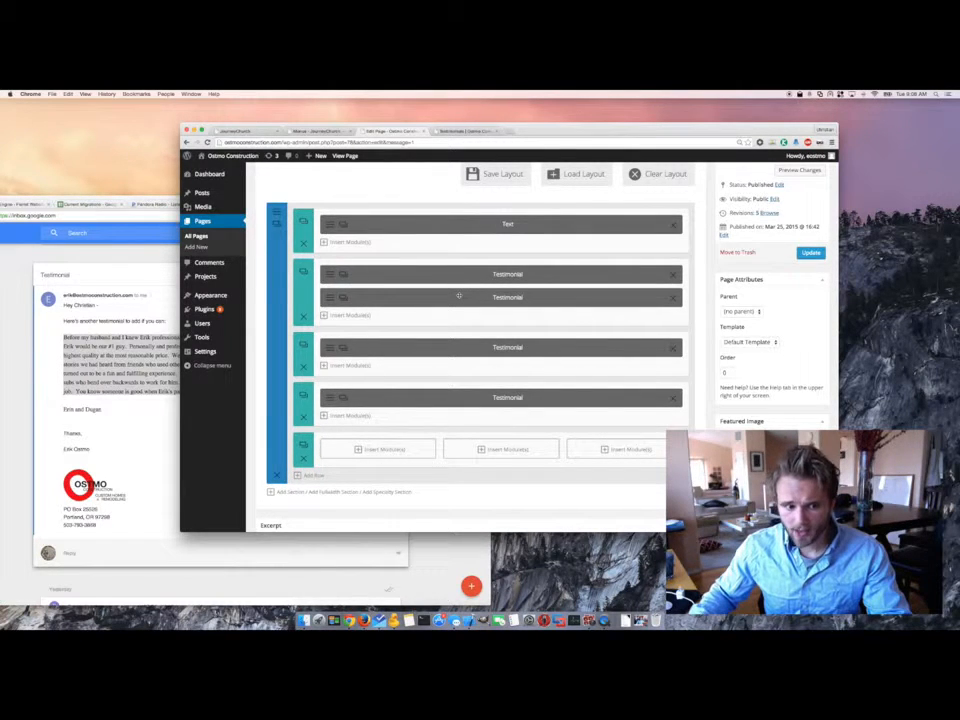
pyautogui.moveTo(459, 296); pyautogui.dragTo(382, 428)
pyautogui.moveTo(343, 325); pyautogui.dragTo(482, 456)
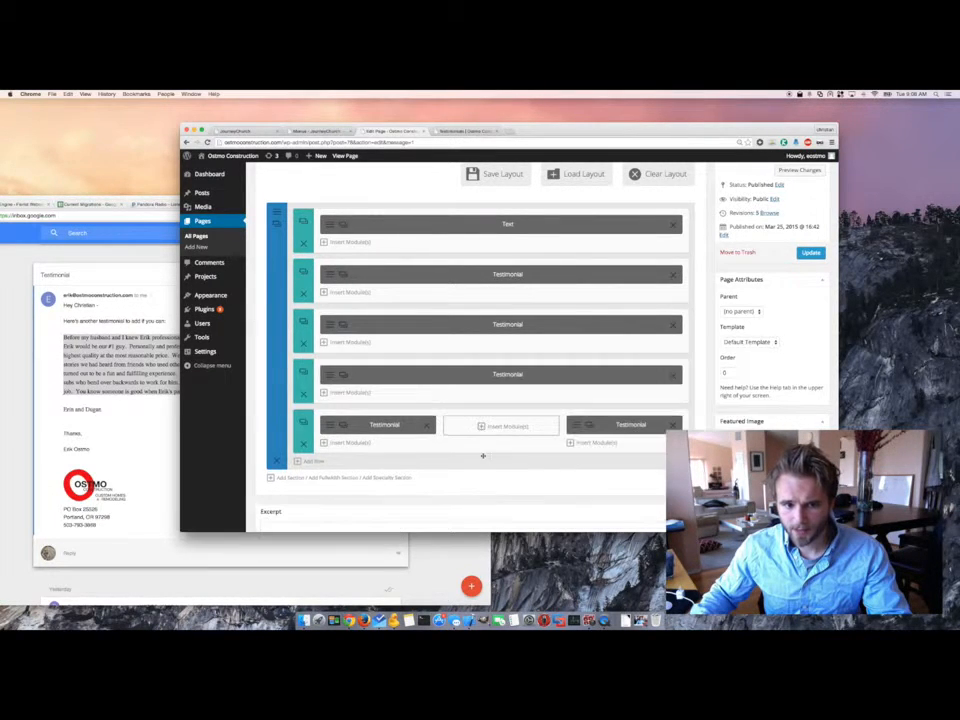
pyautogui.moveTo(344, 376); pyautogui.dragTo(495, 430)
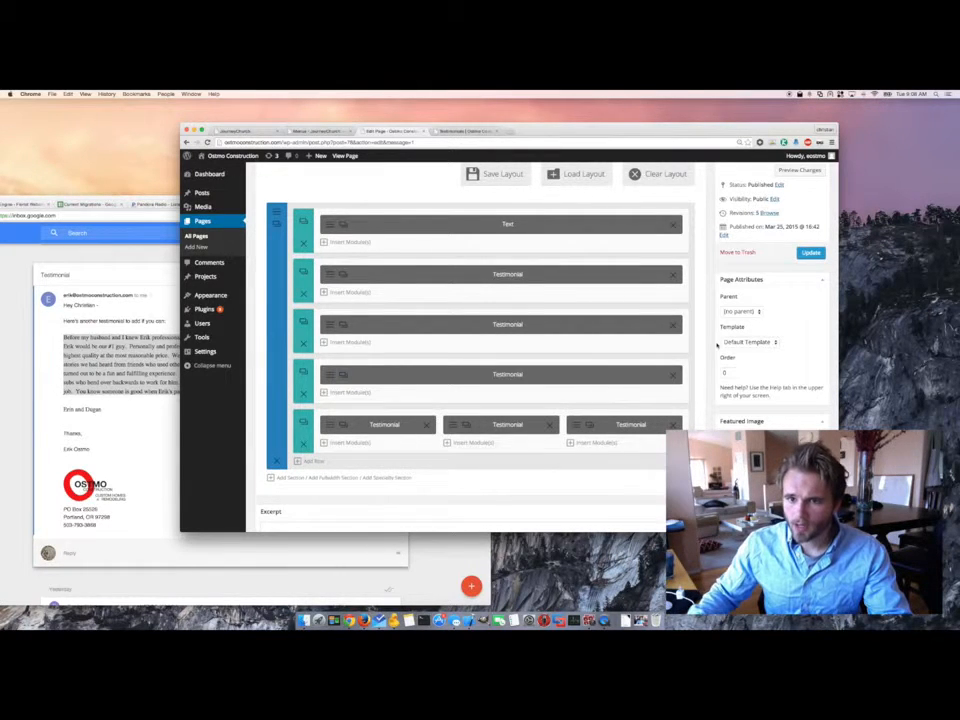
pyautogui.click(809, 253)
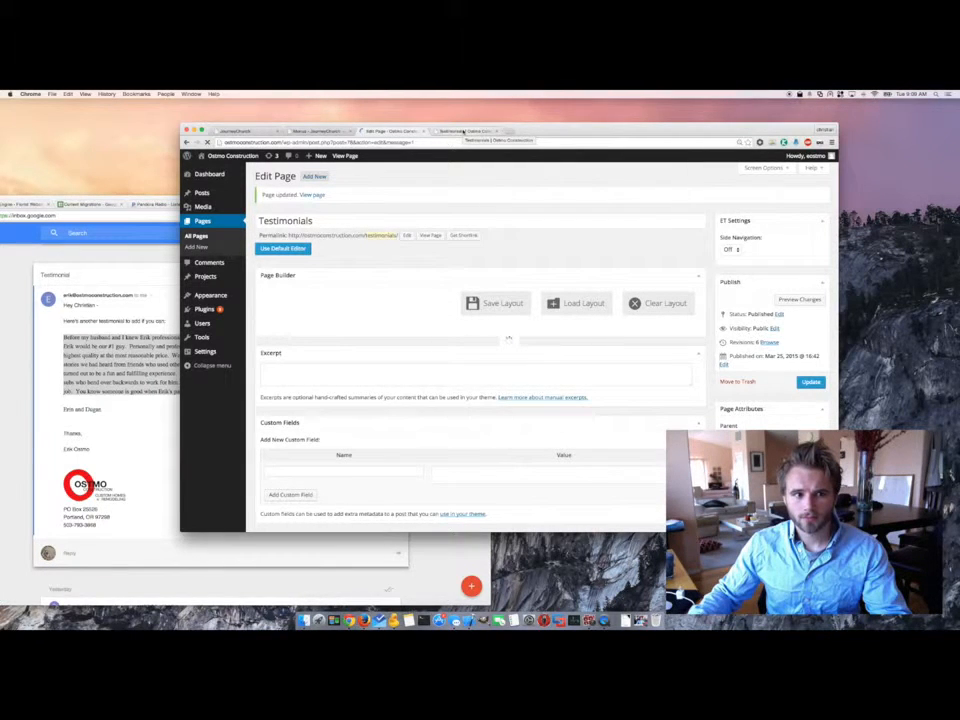
# - Reload the live page to inspect the three side-by-side testimonial cards, then return to the builder
pyautogui.click(462, 131)
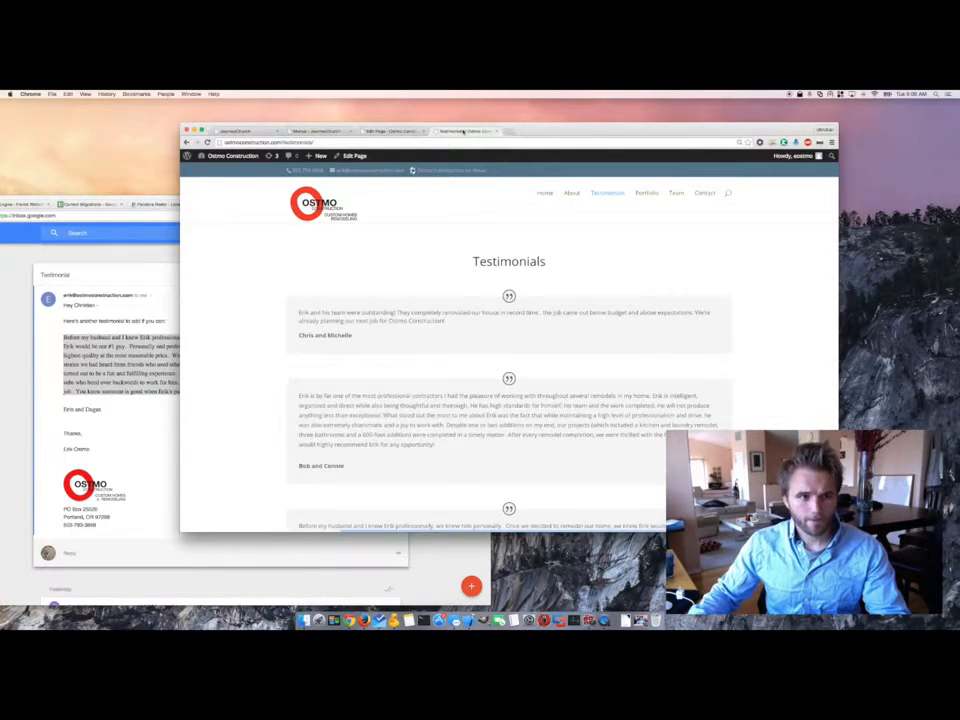
pyautogui.click(208, 143)
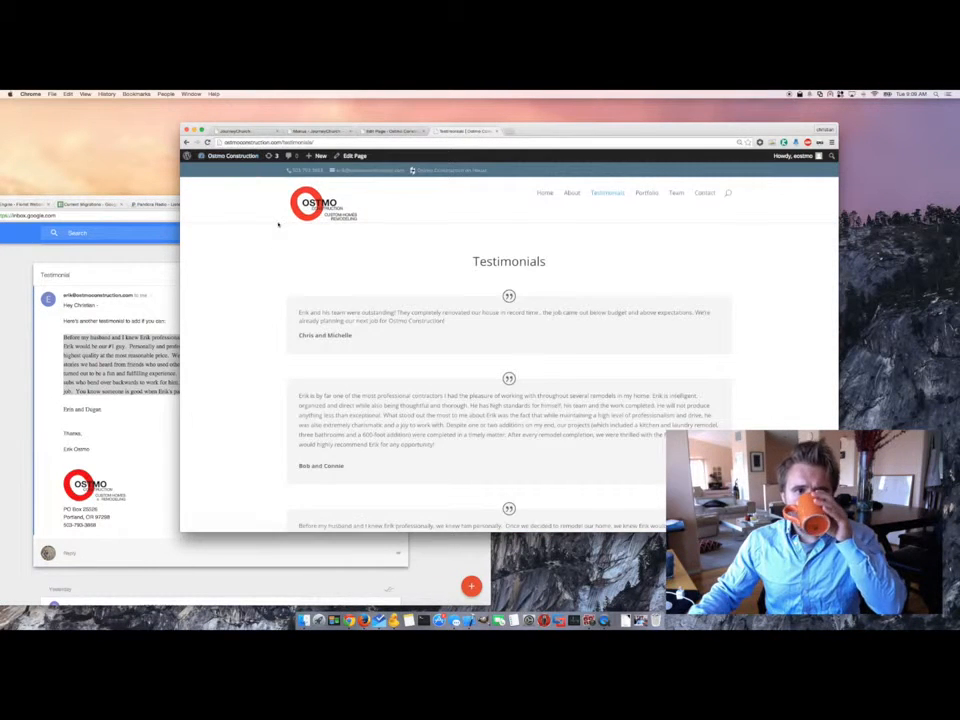
pyautogui.scroll(-2, 313, 284)
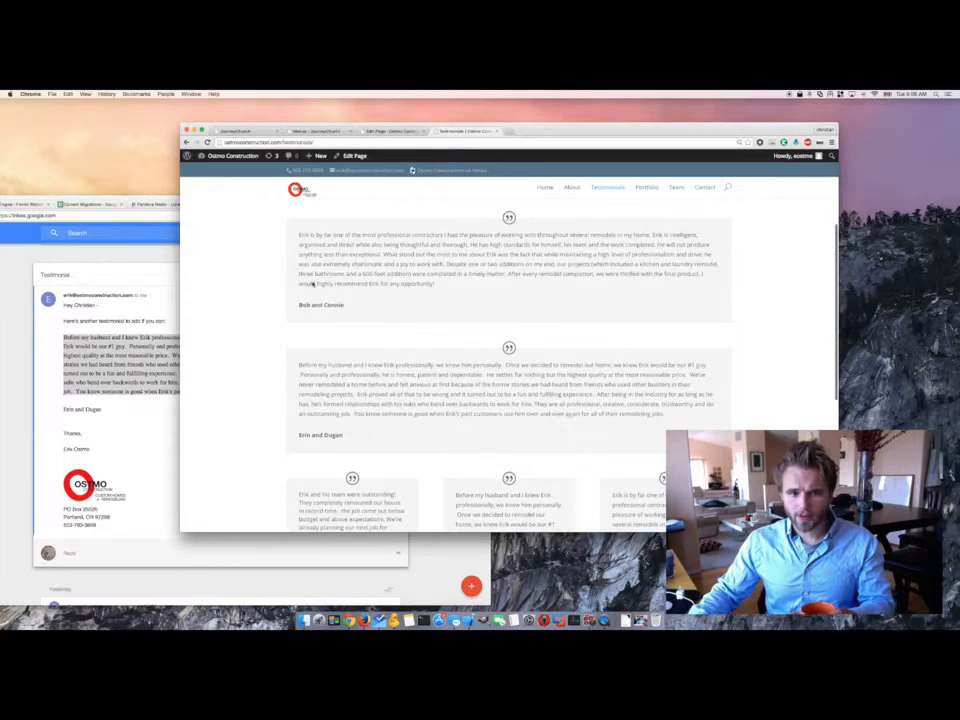
pyautogui.scroll(-5, 313, 284)
pyautogui.scroll(2, 313, 284)
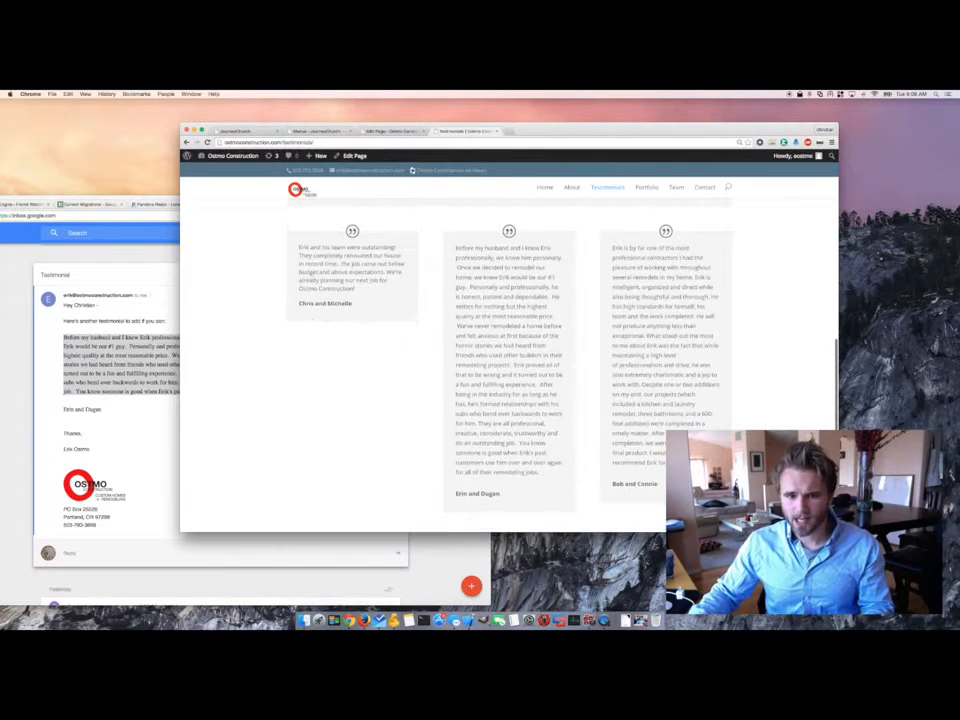
pyautogui.moveTo(310, 247); pyautogui.dragTo(406, 289)
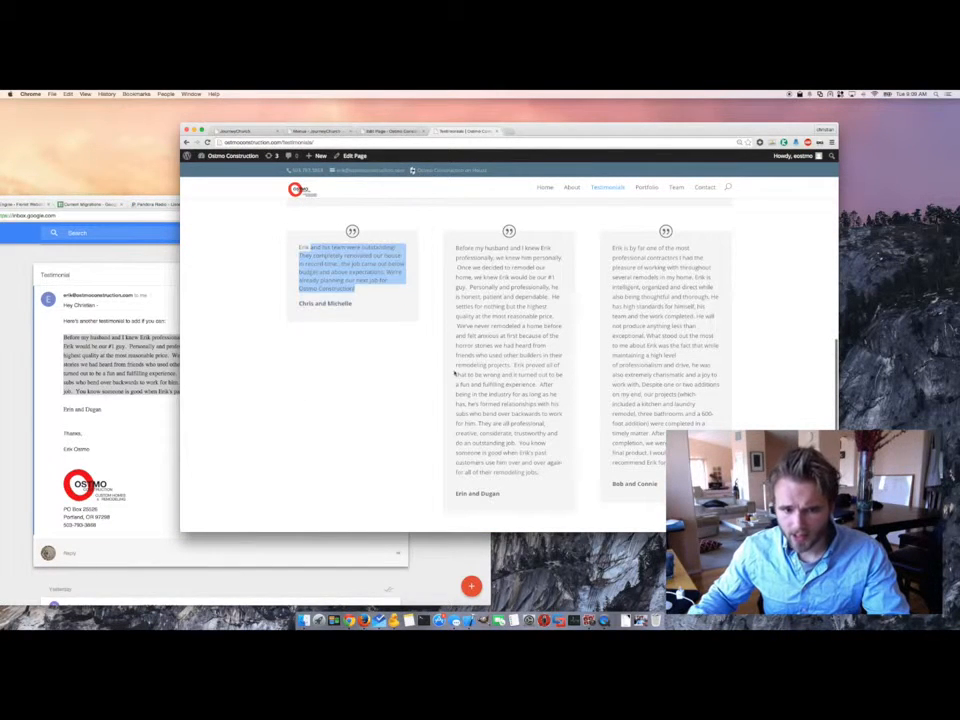
pyautogui.moveTo(545, 472); pyautogui.dragTo(417, 255)
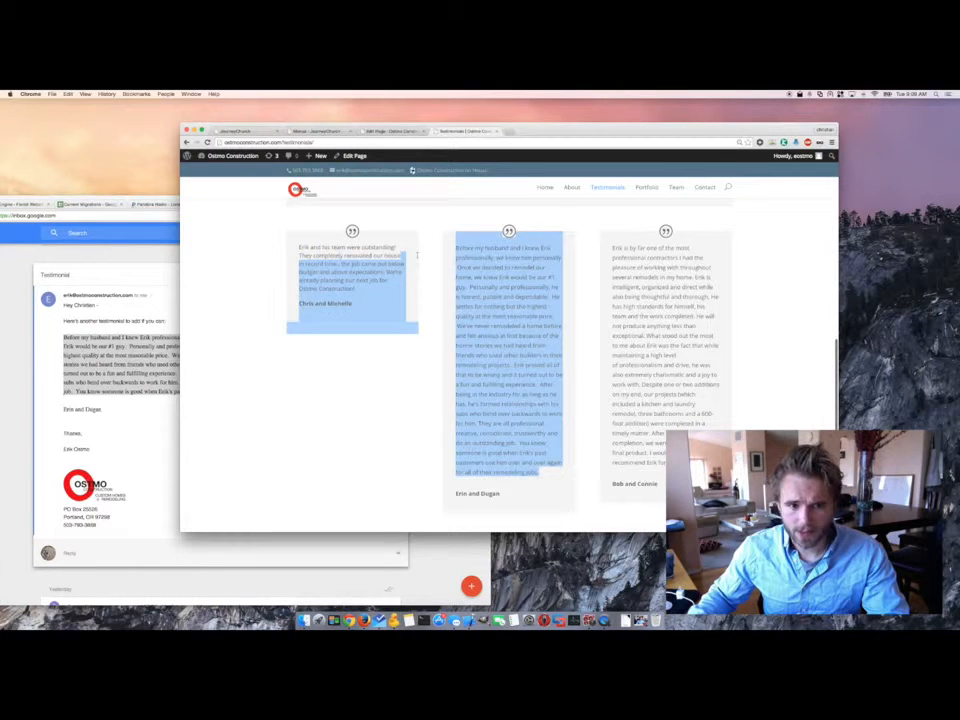
pyautogui.click(484, 364)
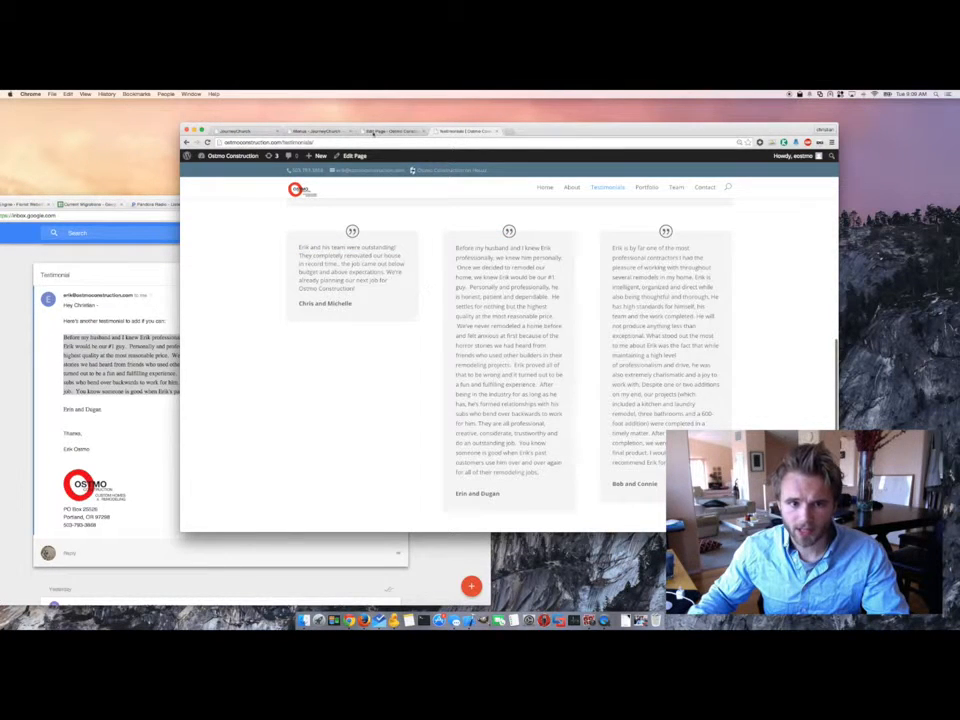
pyautogui.click(373, 132)
pyautogui.scroll(-5, 531, 379)
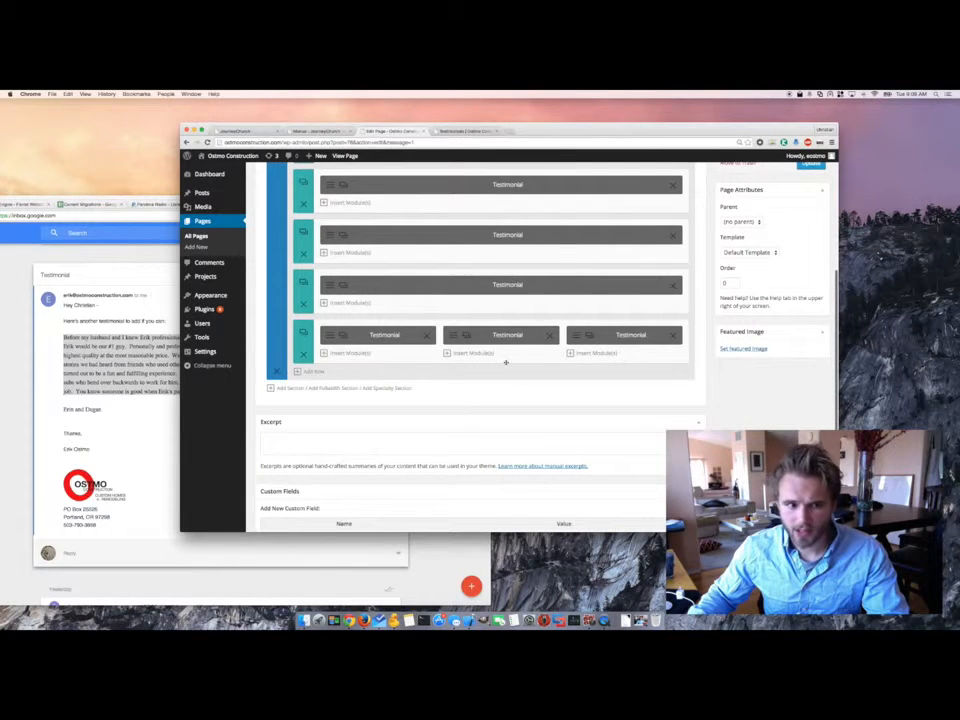
# - Delete the three-column testimonial row and update the page
pyautogui.click(303, 354)
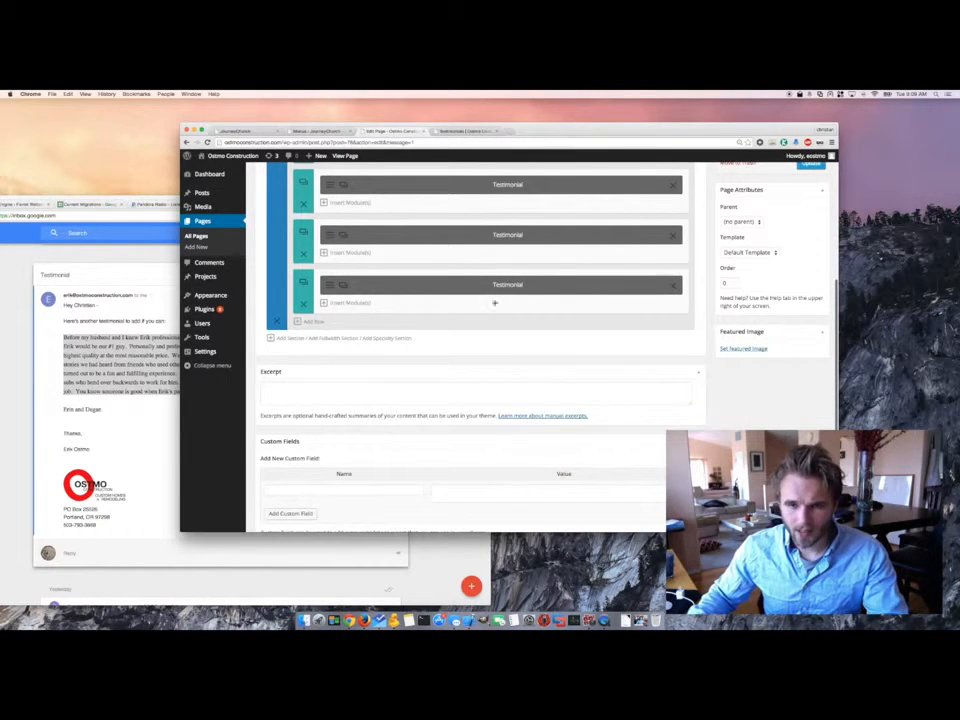
pyautogui.scroll(3, 781, 282)
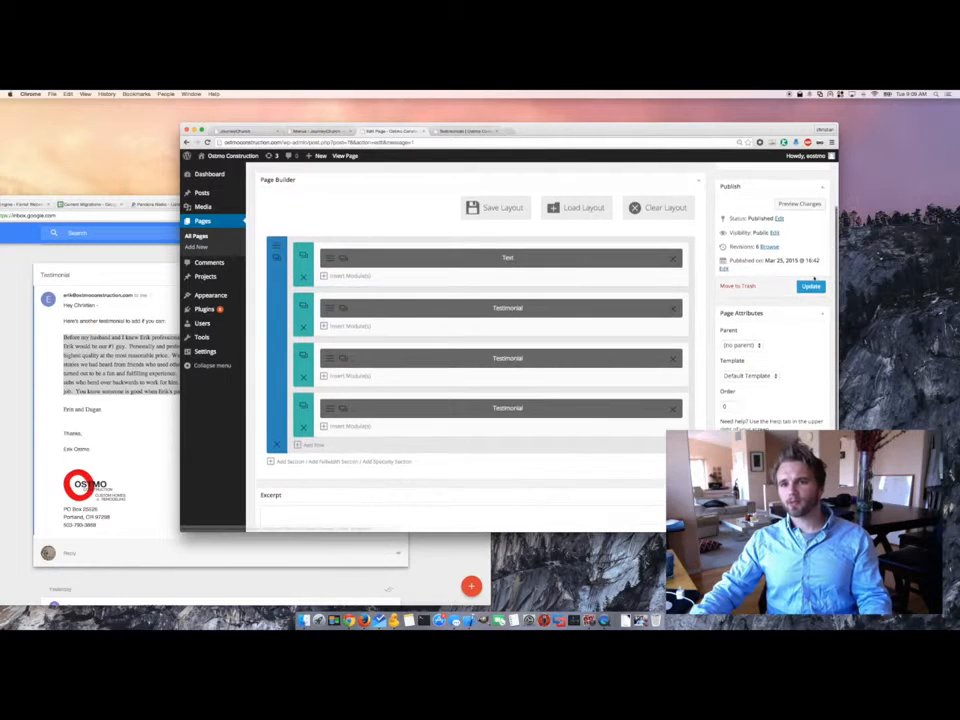
pyautogui.click(813, 286)
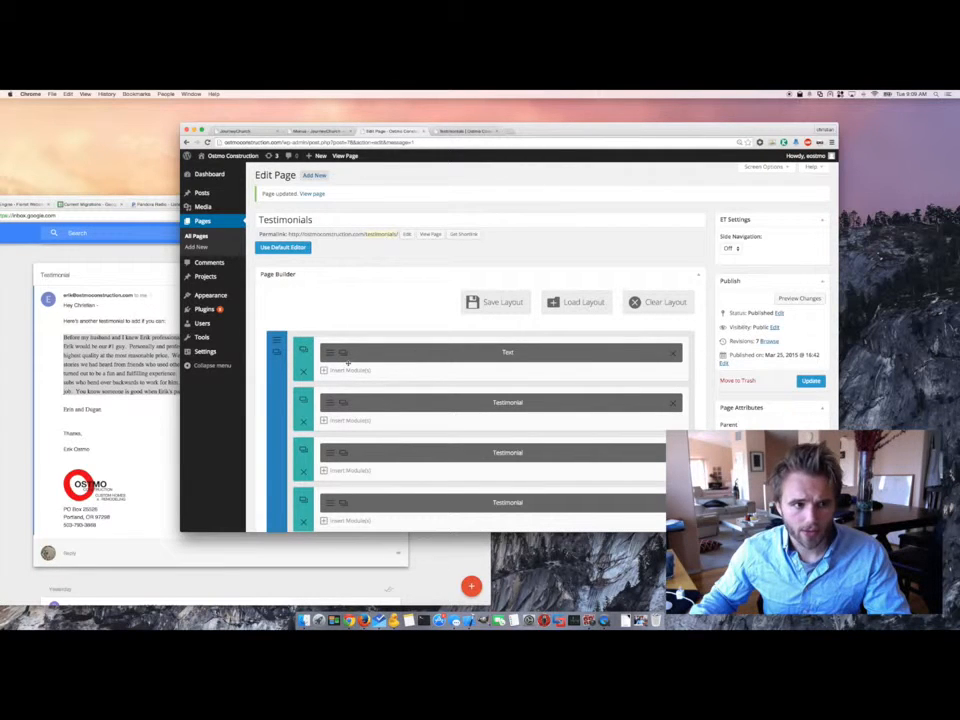
pyautogui.moveTo(209, 301)
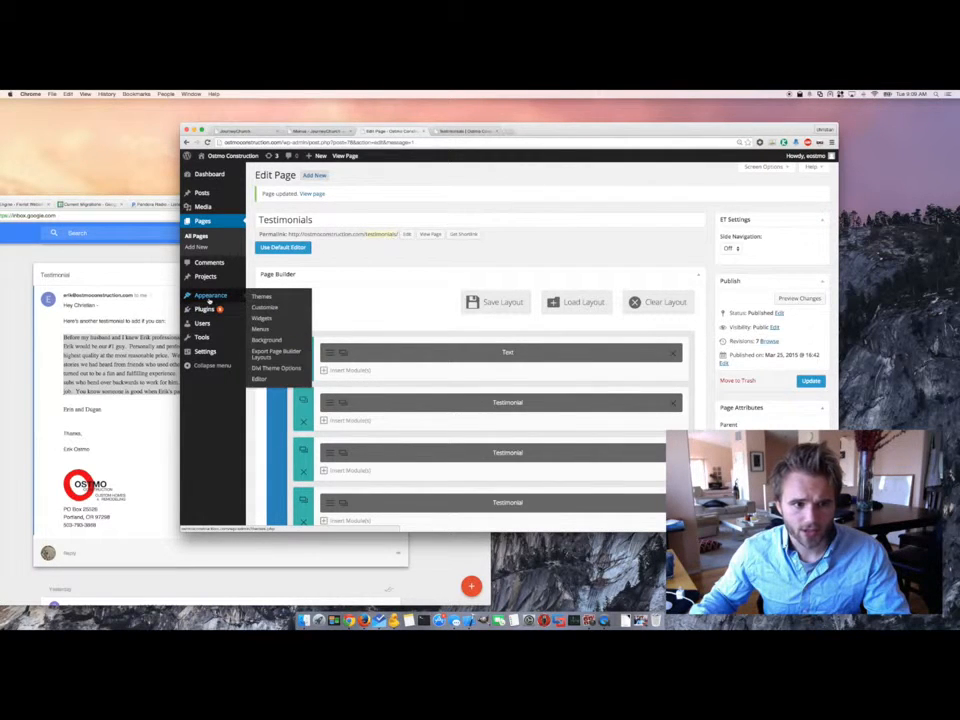